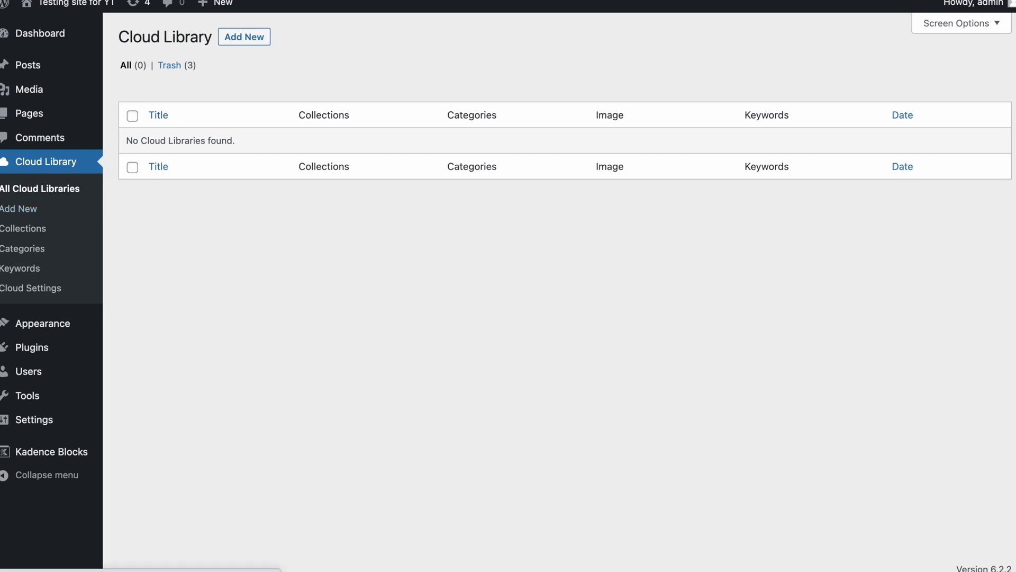
Delete the existing cloud access key and save the Cloud Settings
click(46, 292)
click(488, 212)
drag(488, 212, 272, 217)
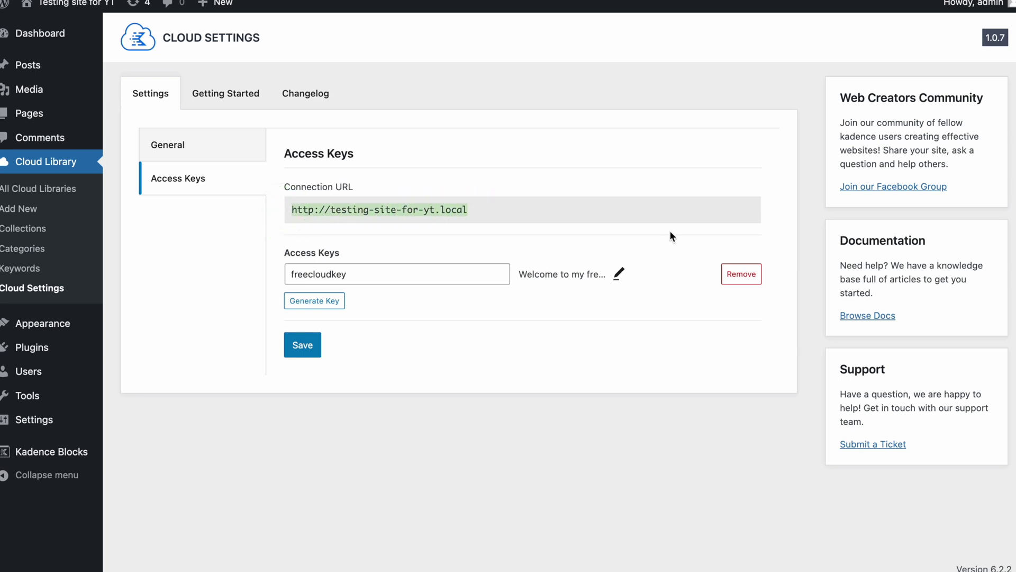
click(754, 284)
click(746, 276)
click(317, 321)
Generate a new cloud access key
drag(280, 209, 513, 208)
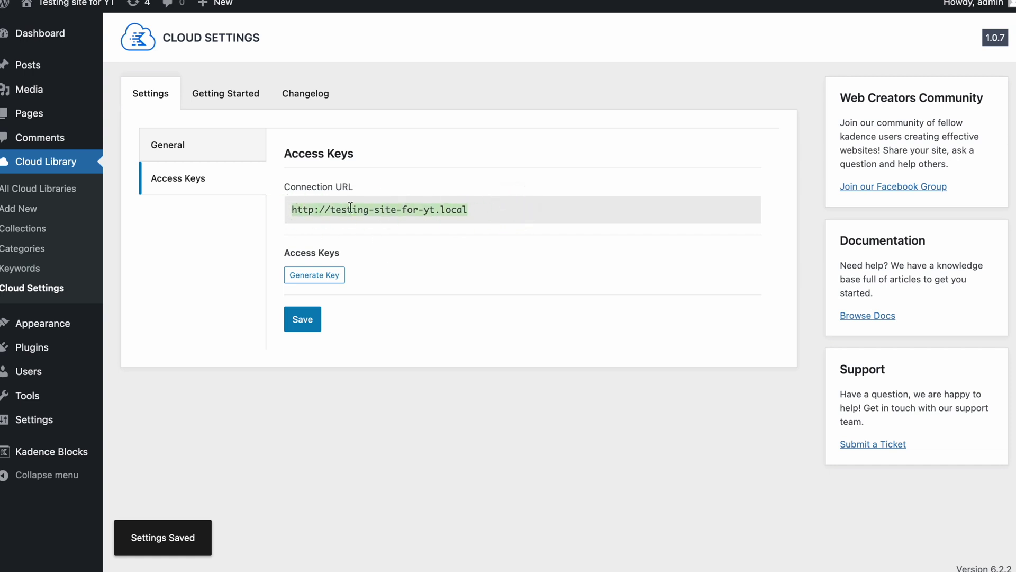
click(472, 215)
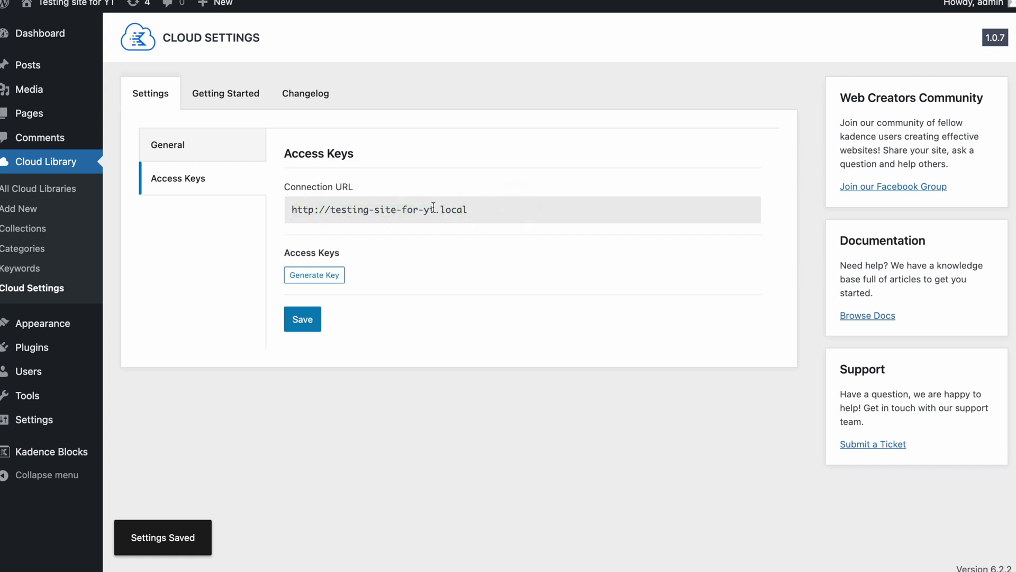
drag(466, 211, 230, 212)
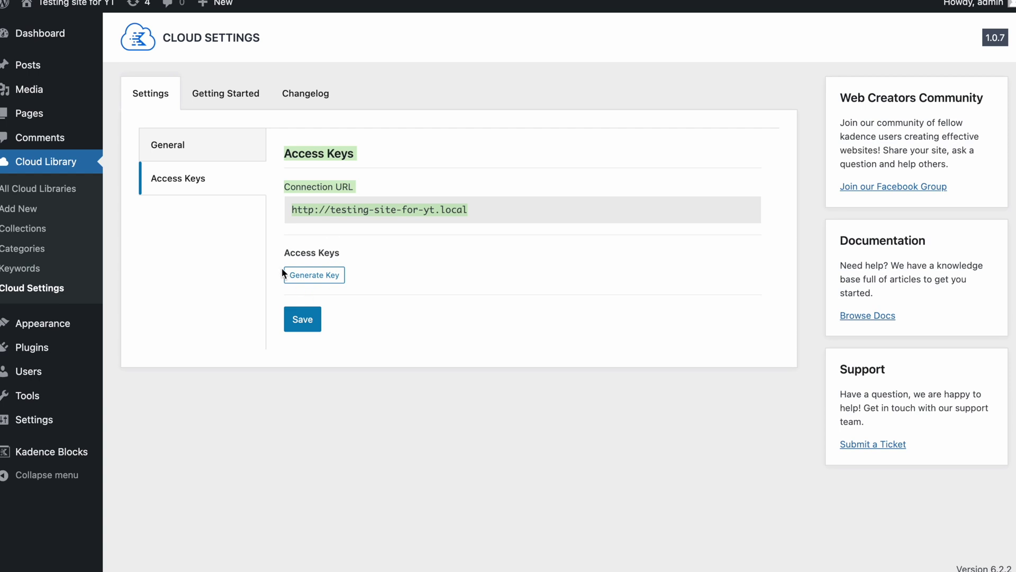
click(332, 279)
click(303, 313)
click(316, 326)
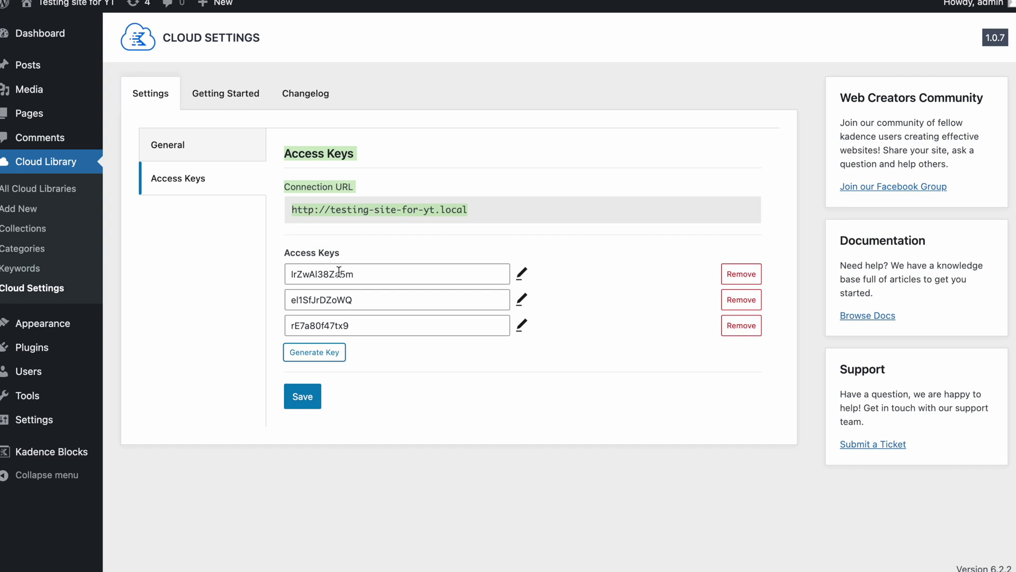
click(521, 273)
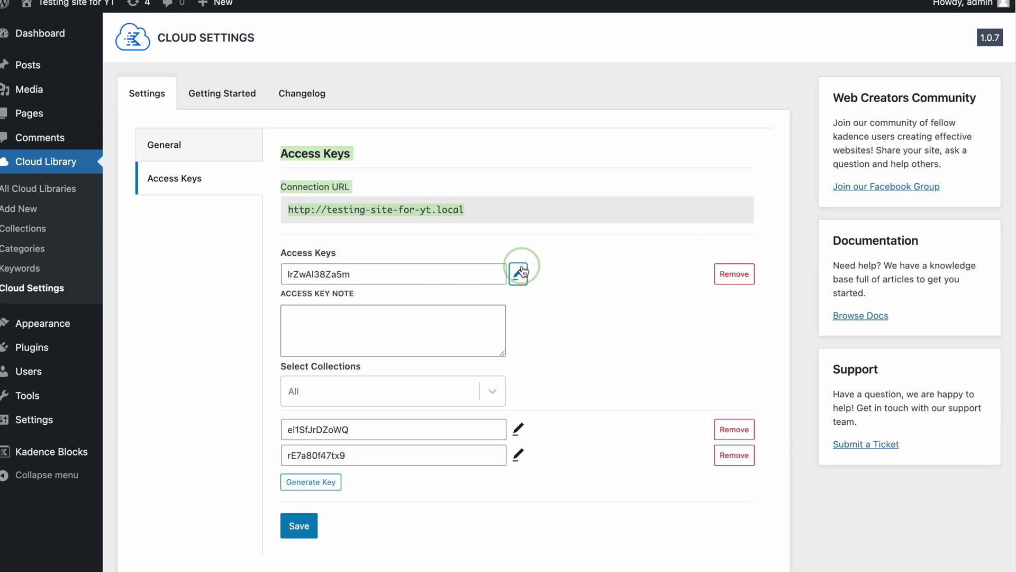
double_click(431, 276)
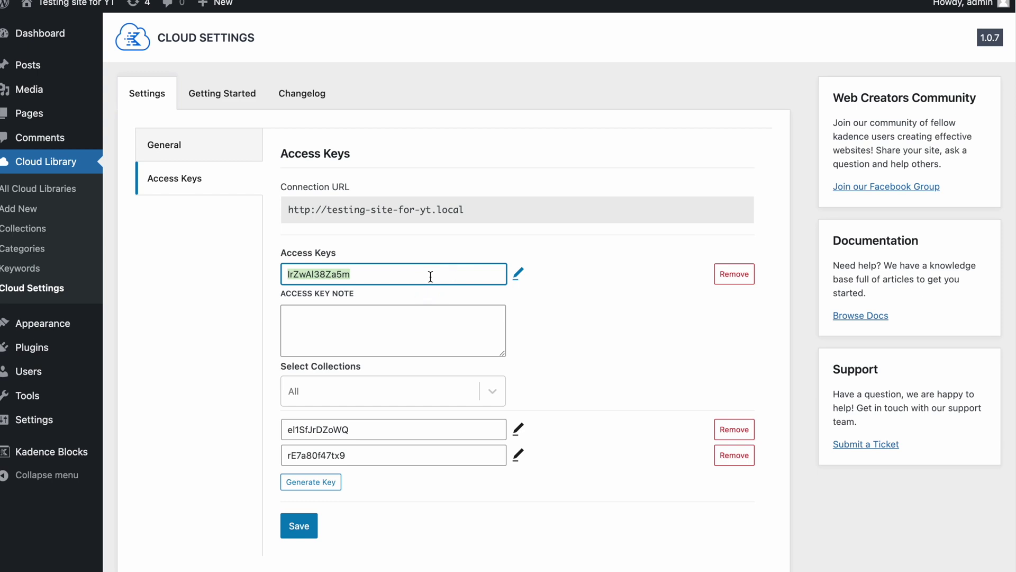
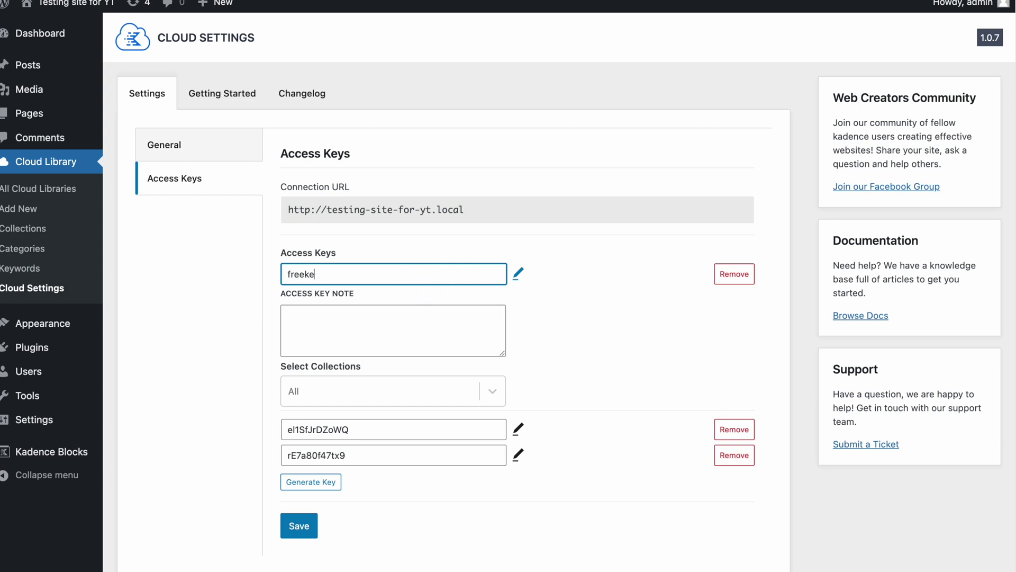
Save the three access keys and switch to the General cloud settings
click(326, 388)
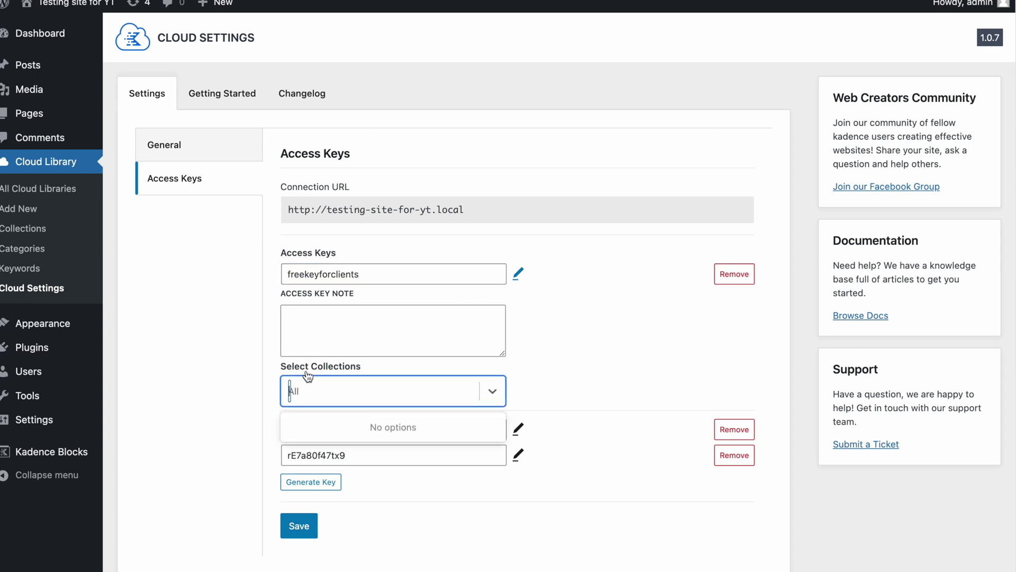
click(559, 376)
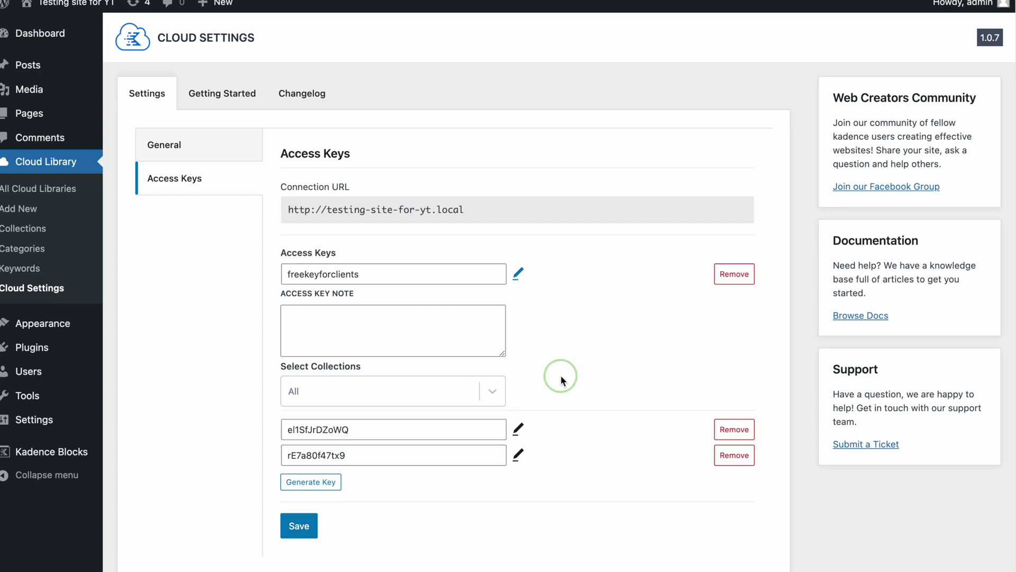
click(291, 526)
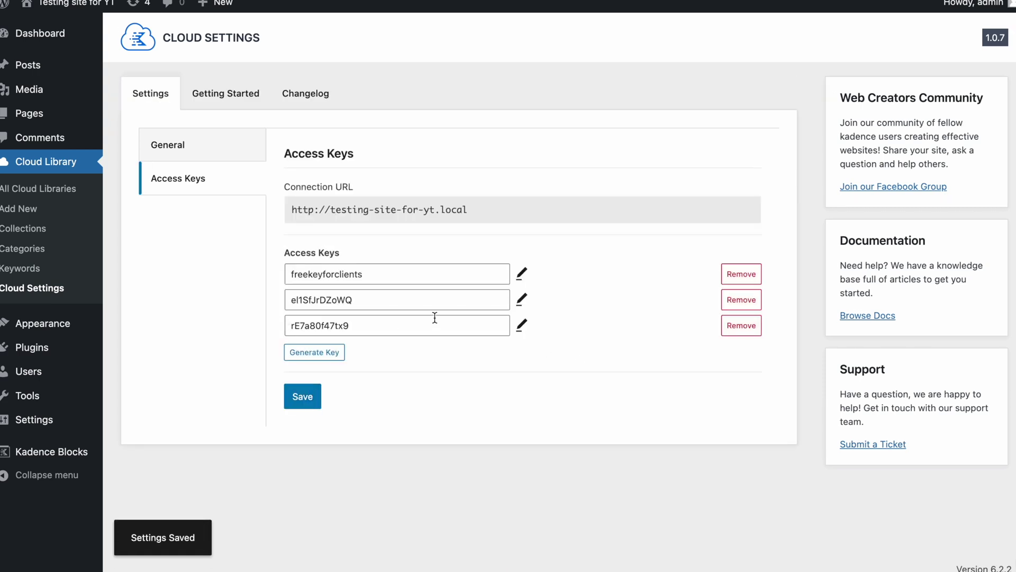
click(167, 145)
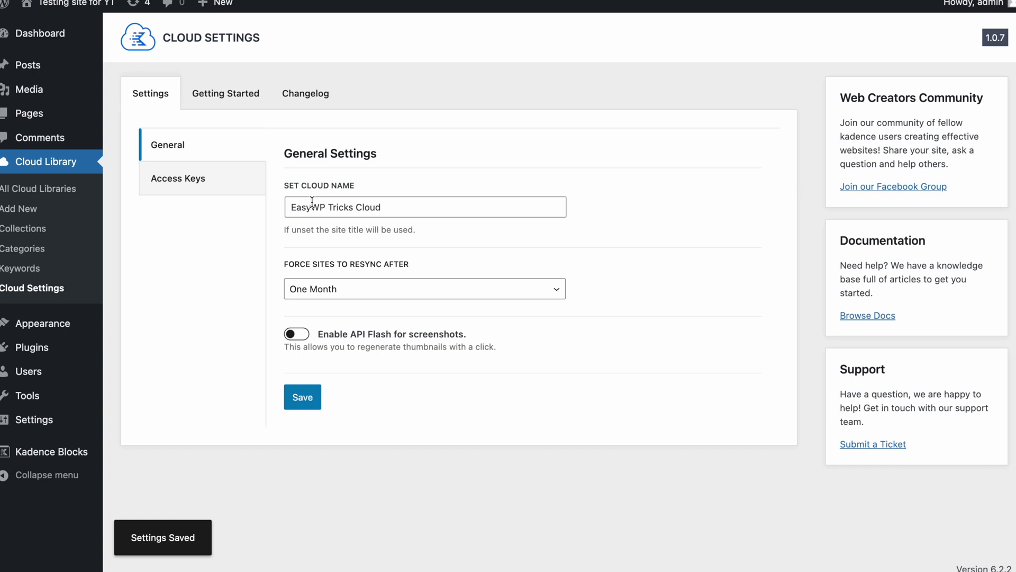
Change Force Sites to Resync After from One Month to One Day
drag(300, 271, 397, 257)
click(453, 257)
click(411, 291)
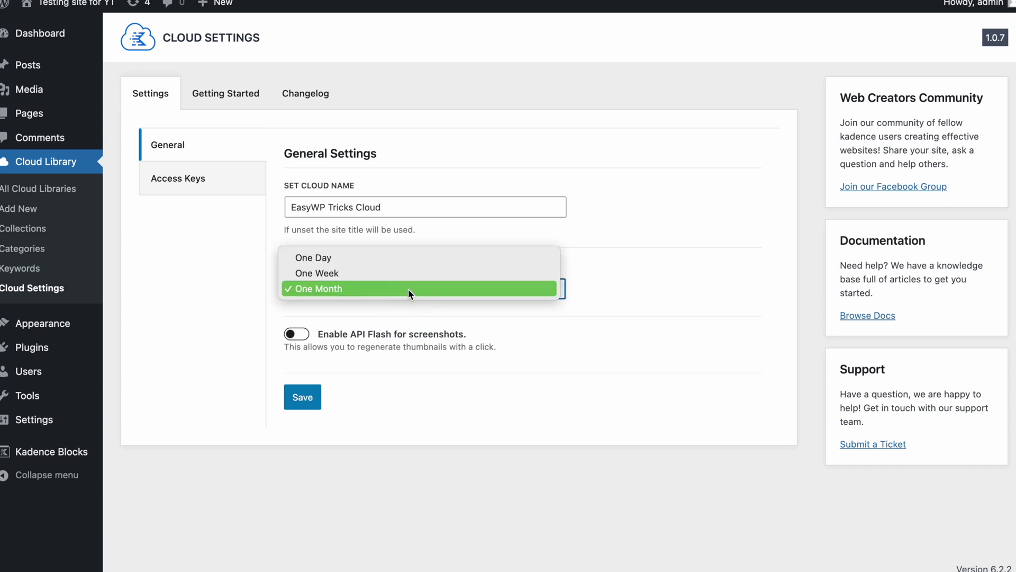
click(378, 258)
click(264, 301)
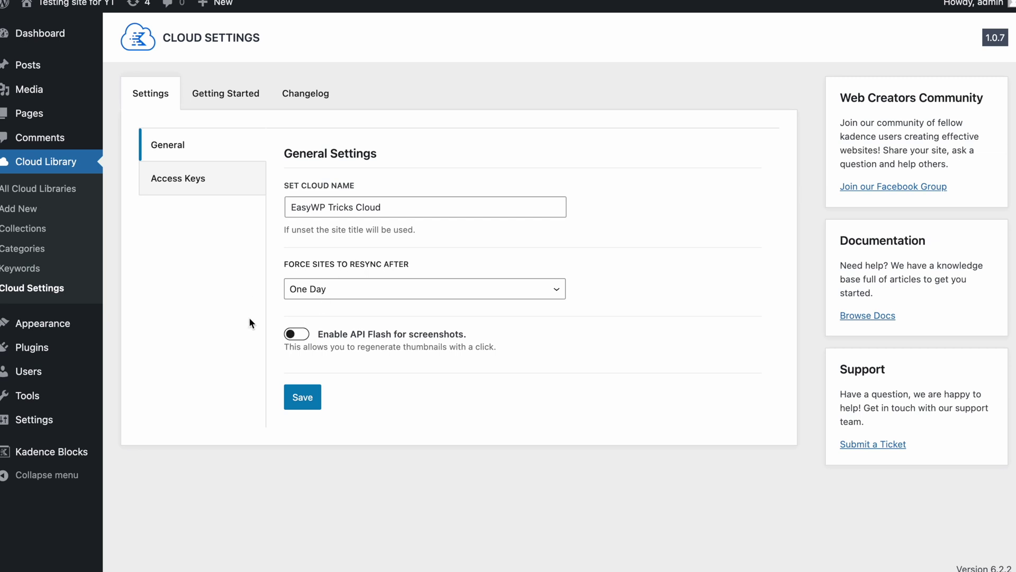
drag(321, 336, 458, 339)
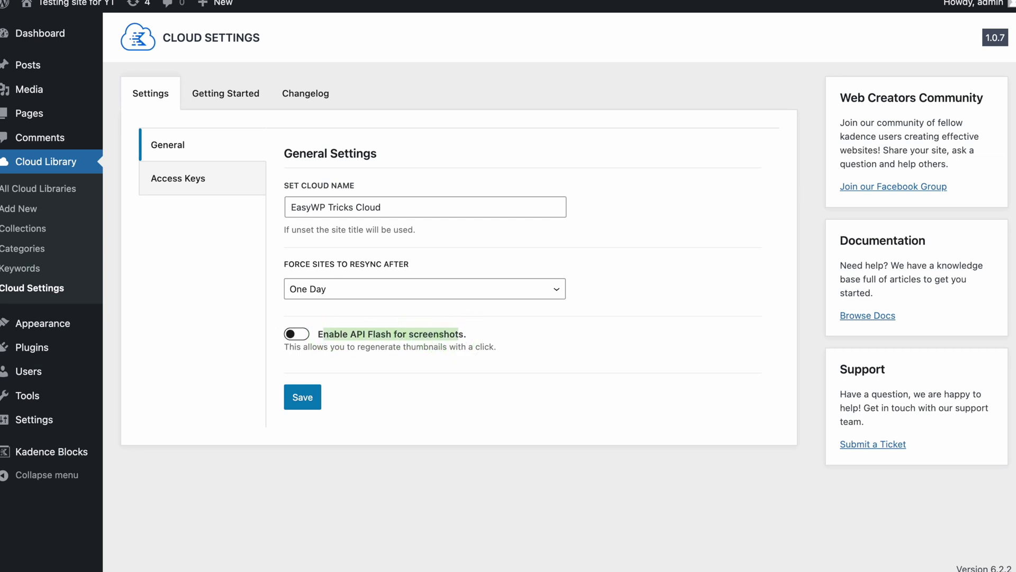
click(296, 333)
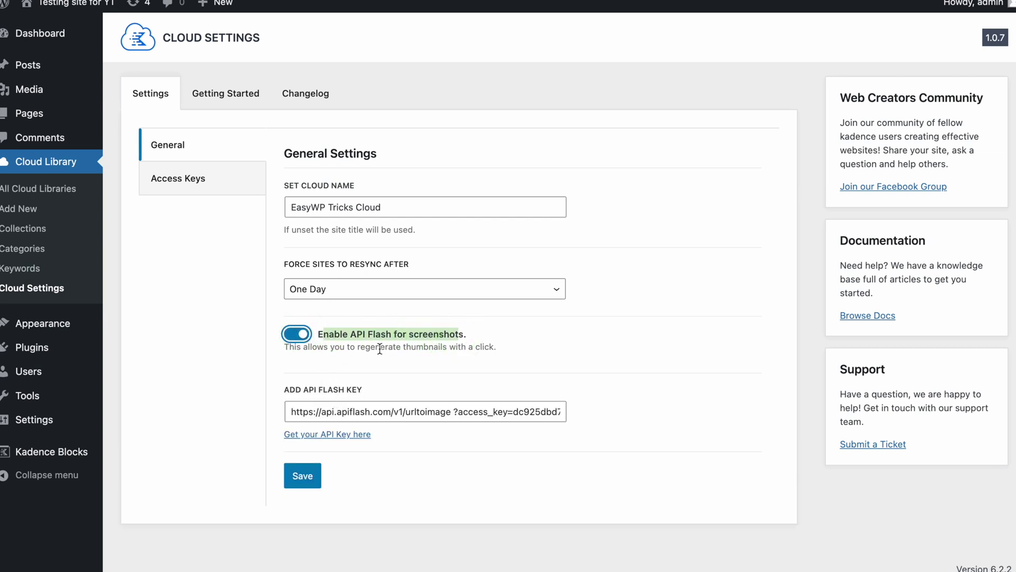
triple_click(448, 416)
key(BackSpace)
click(401, 370)
drag(273, 387, 375, 393)
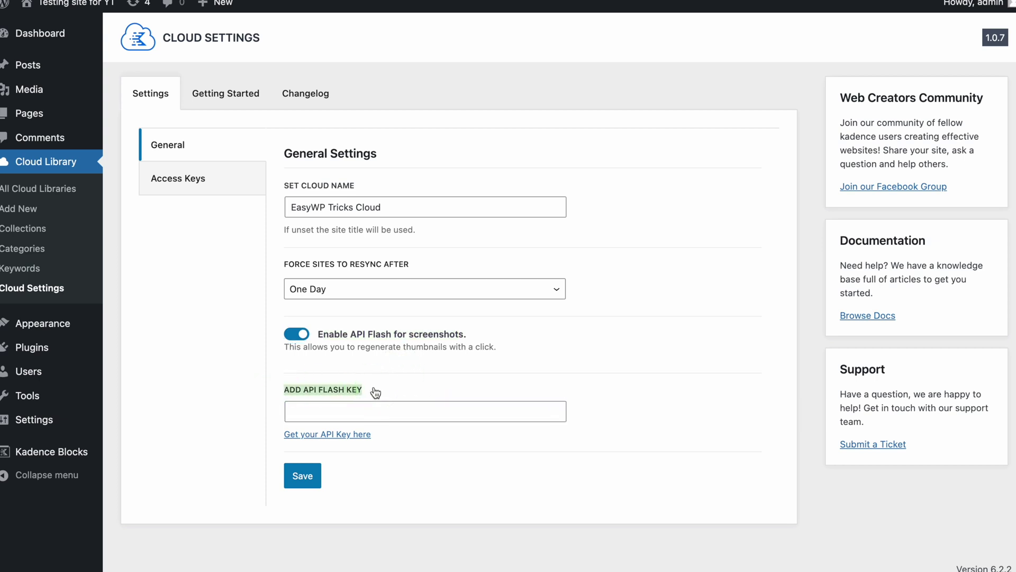
click(335, 434)
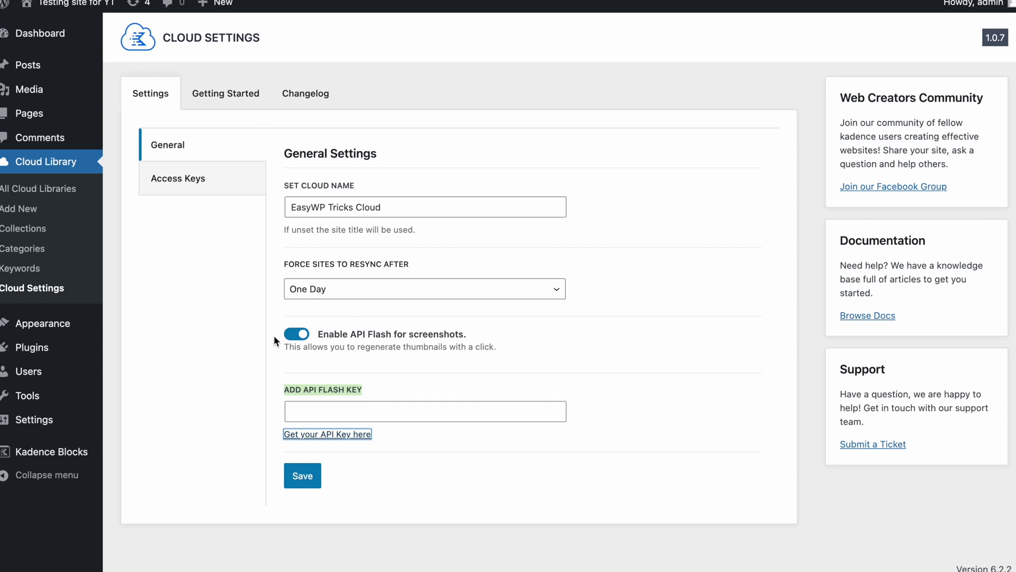
click(298, 334)
click(298, 334)
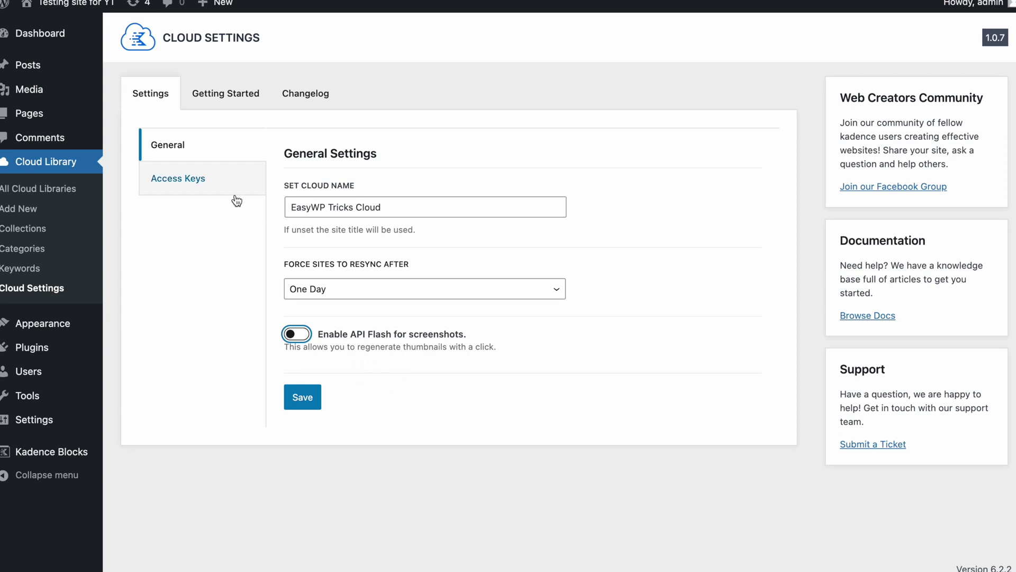
Add a collection named Free on the Collections page
click(21, 228)
click(23, 249)
click(20, 269)
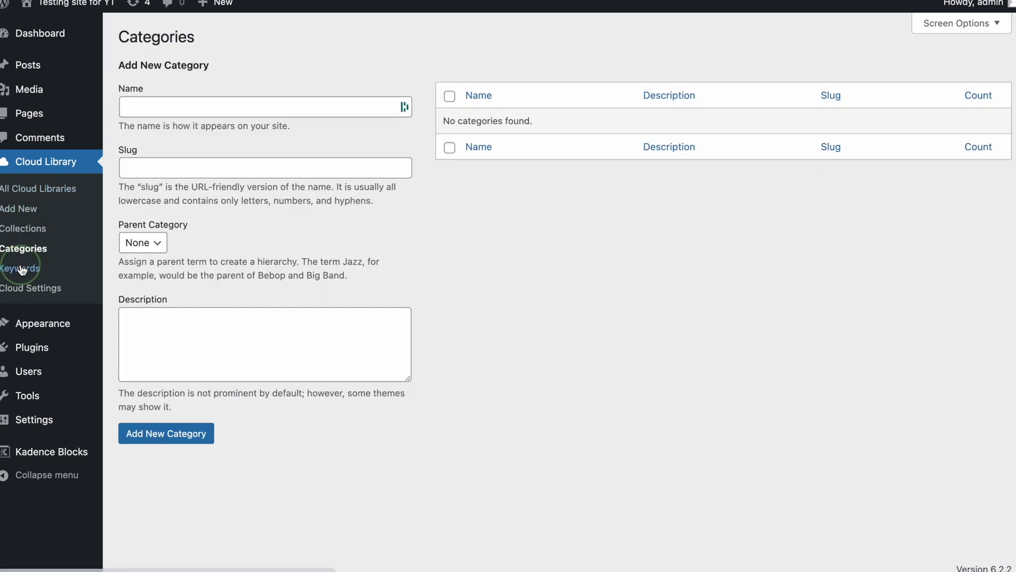
click(20, 231)
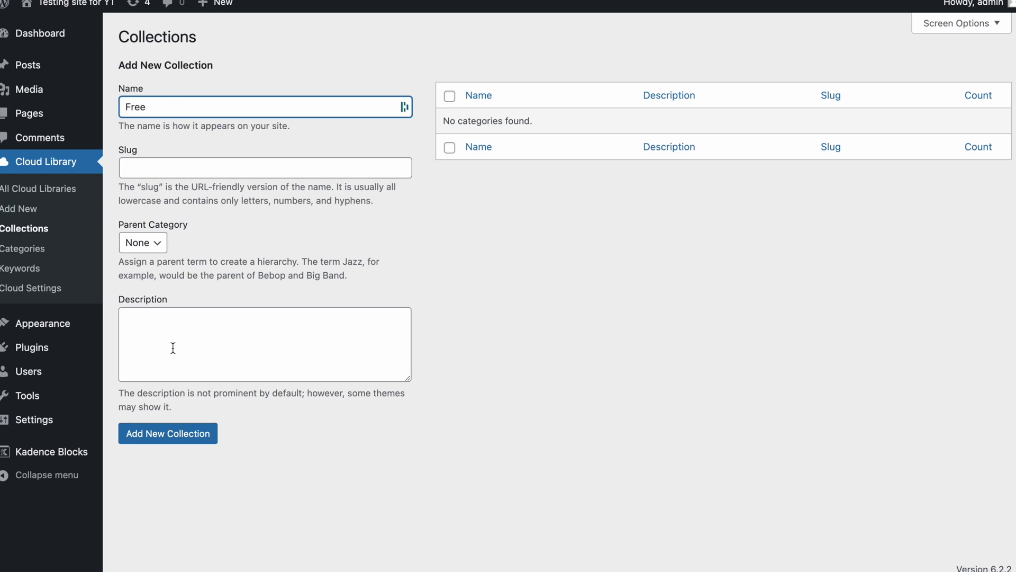
click(178, 437)
Add a Private collection, then go to the Categories page
click(151, 146)
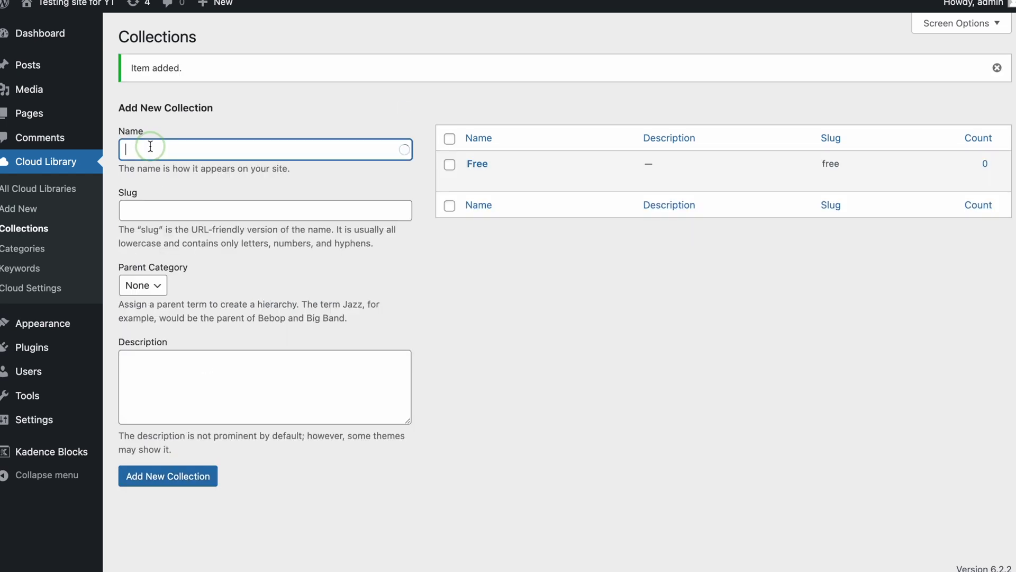
text(Pa&id)
click(168, 486)
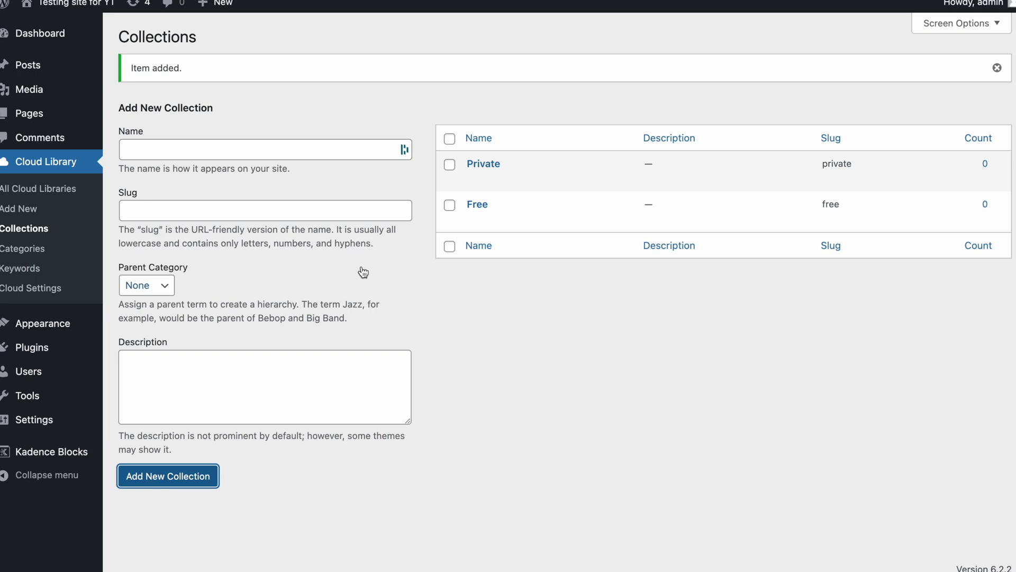
click(24, 249)
click(152, 110)
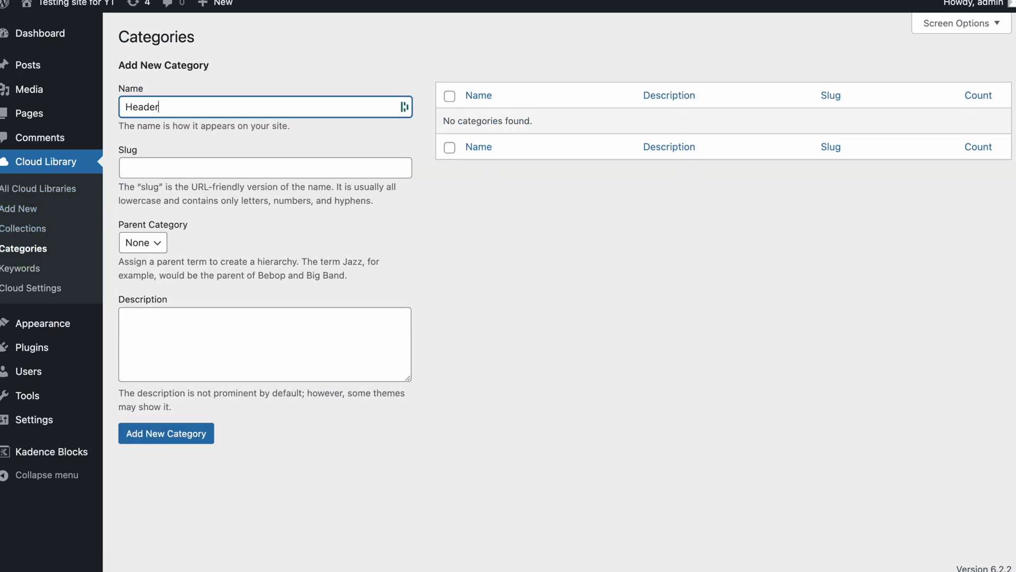
Add the categories Header, Content and Logo, then go to the Keywords page
click(178, 441)
click(185, 143)
text(Content)
click(168, 479)
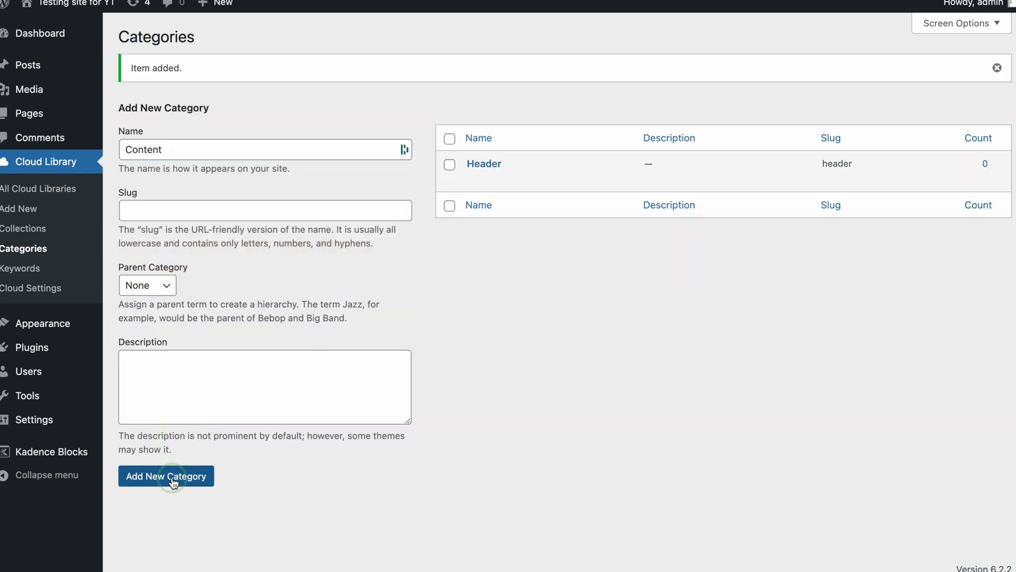
click(141, 149)
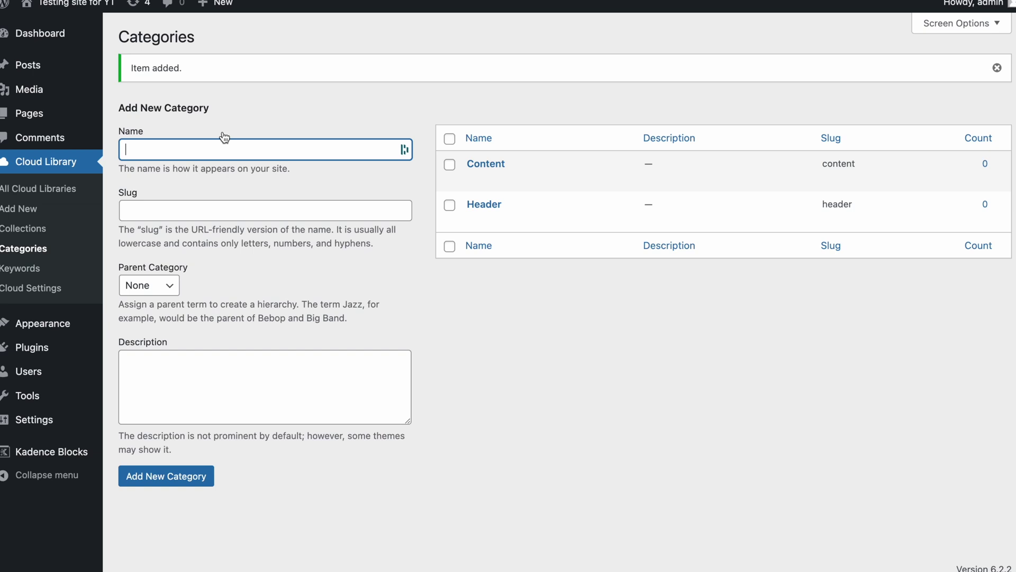
text(Logo)
click(152, 479)
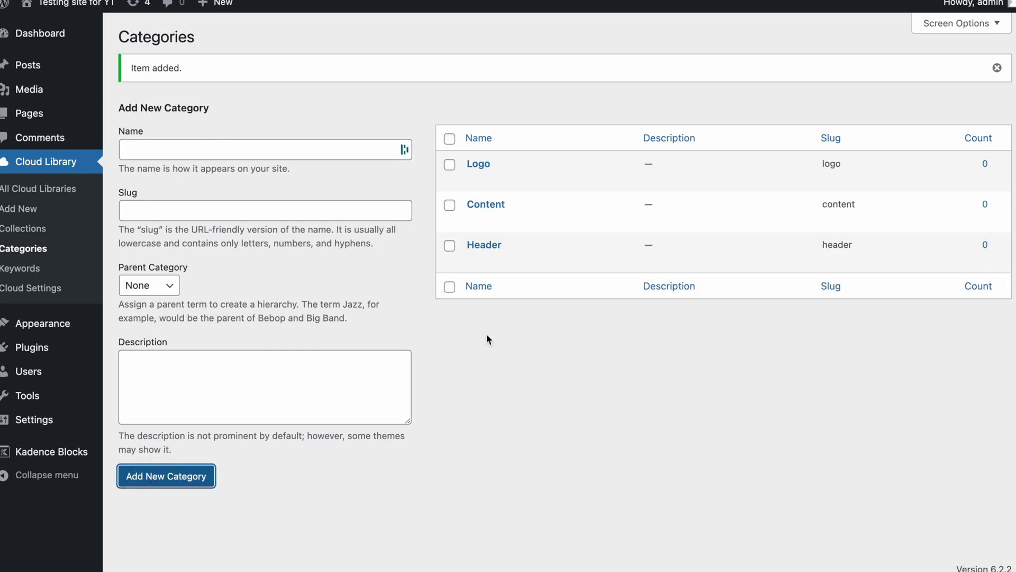
click(29, 268)
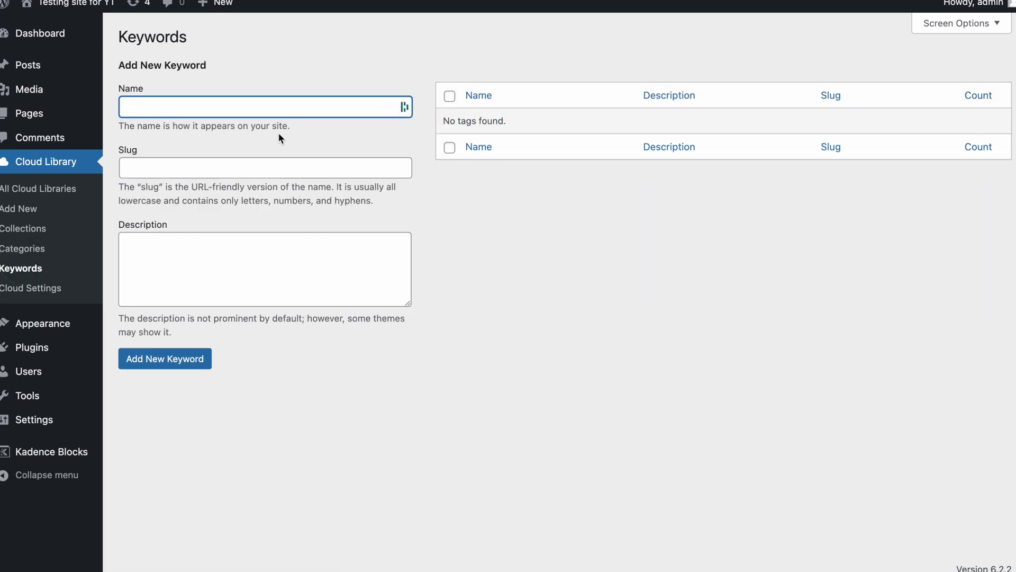
Add the keywords logo, header and footer, then go to the library items list
text(logo)
click(192, 359)
click(158, 152)
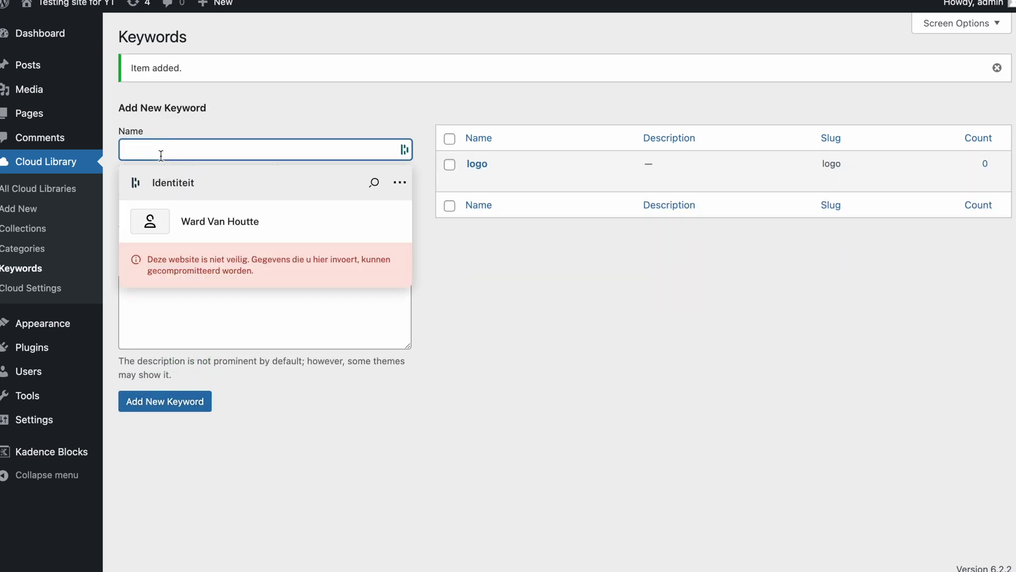
text(header)
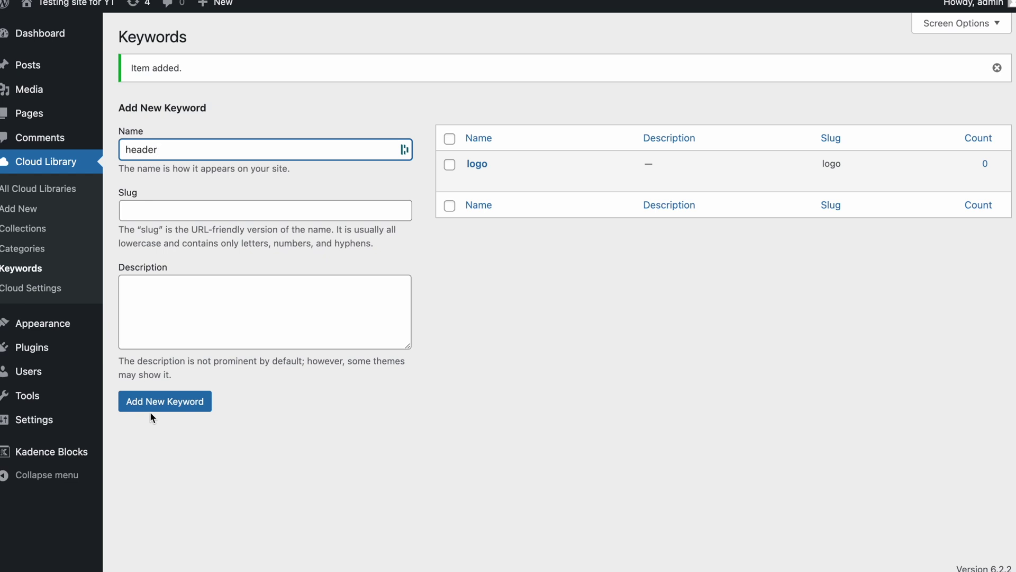
click(158, 405)
click(191, 151)
text(foote)
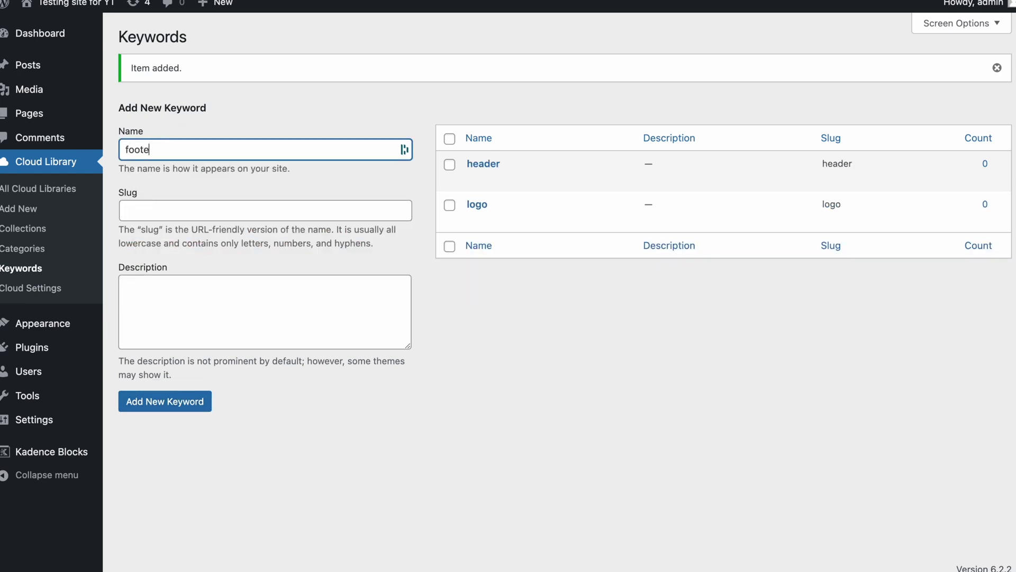
text(r)
click(175, 406)
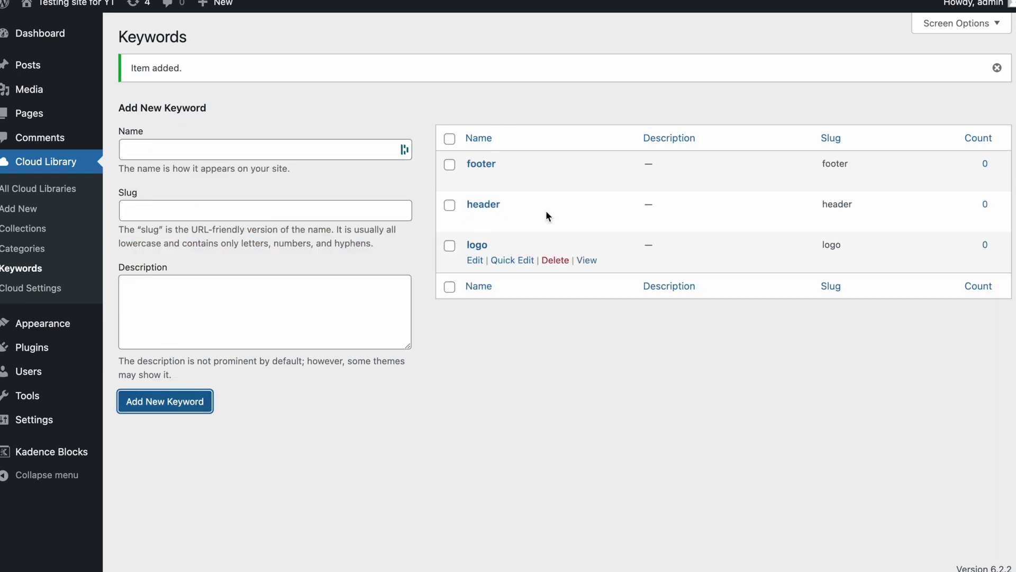
click(65, 188)
Create a new cloud library item titled 'Logo slider'
click(241, 39)
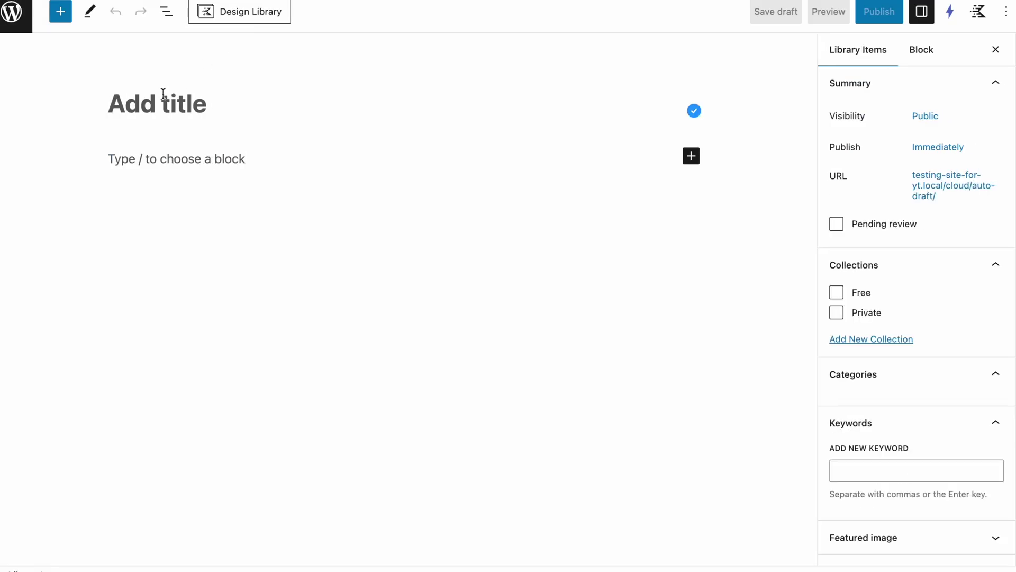
click(163, 95)
text(L)
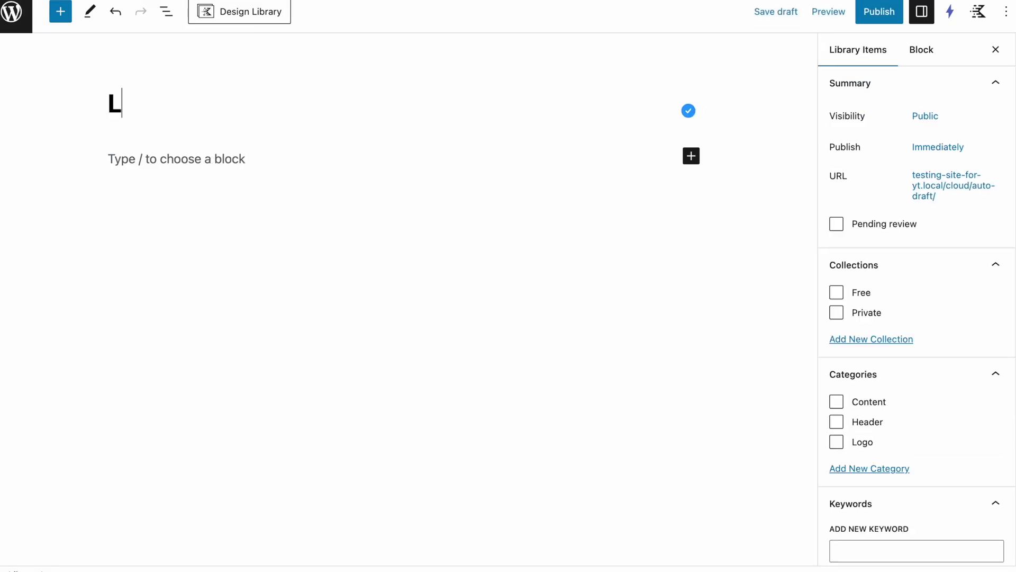
text(ogo slider)
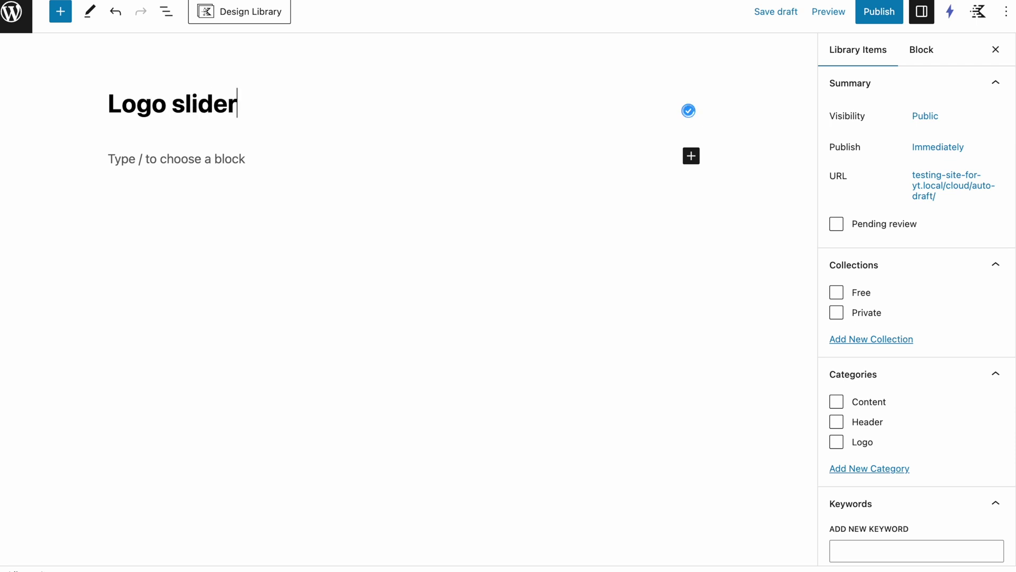
Insert a Row Layout block with a narrow-left, wide-right (1/3–2/3) column layout
click(139, 157)
text(/row)
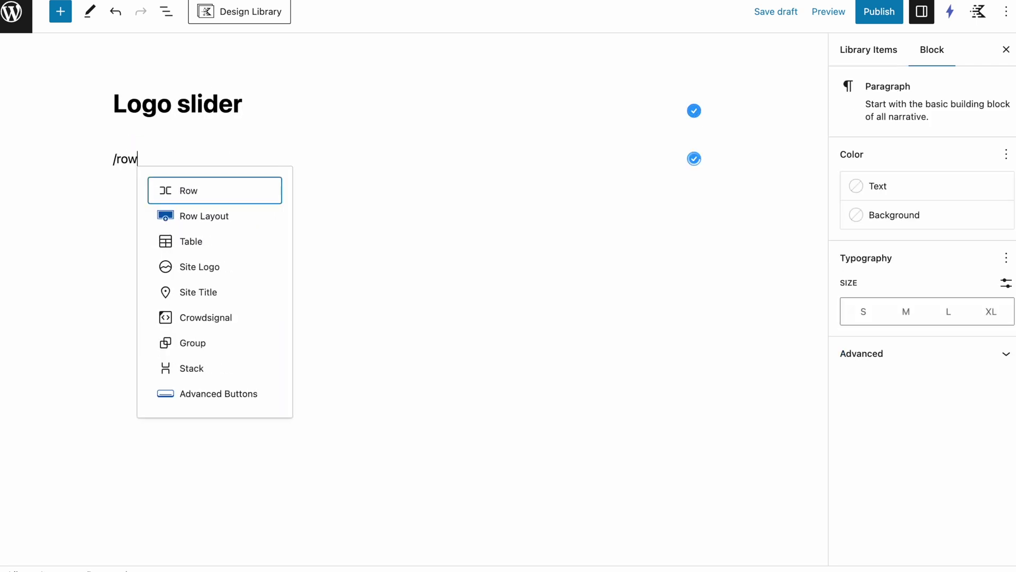
click(182, 215)
click(152, 129)
click(152, 129)
click(153, 129)
click(152, 130)
click(365, 211)
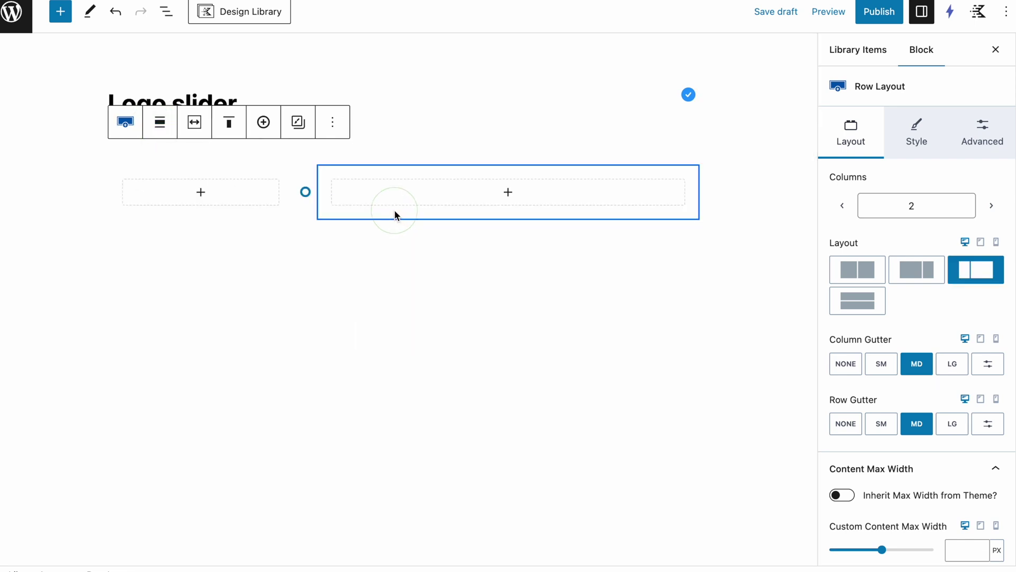
Add an Advanced Gallery with four laptop photos to the right column
click(535, 208)
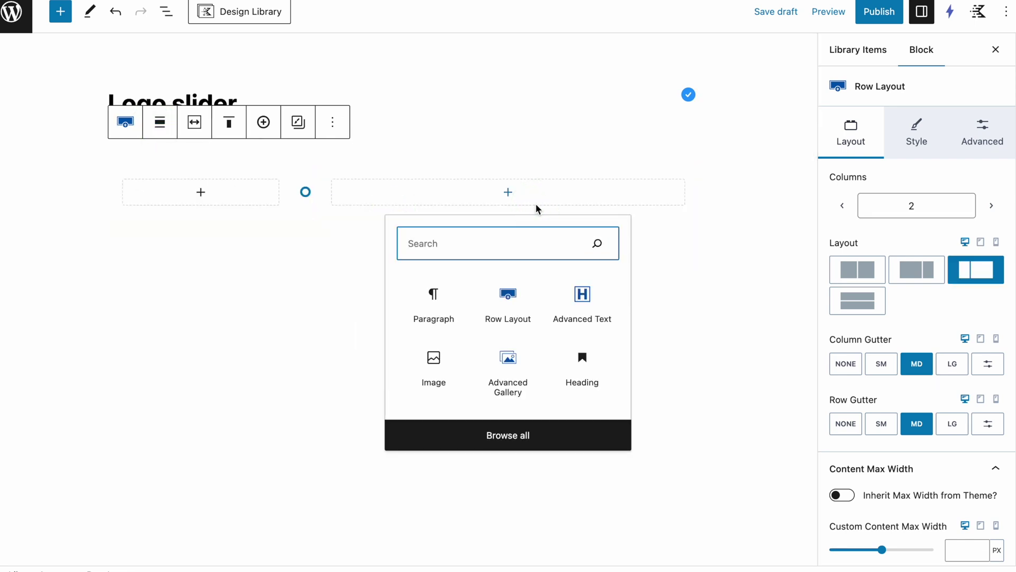
text(galler)
click(511, 298)
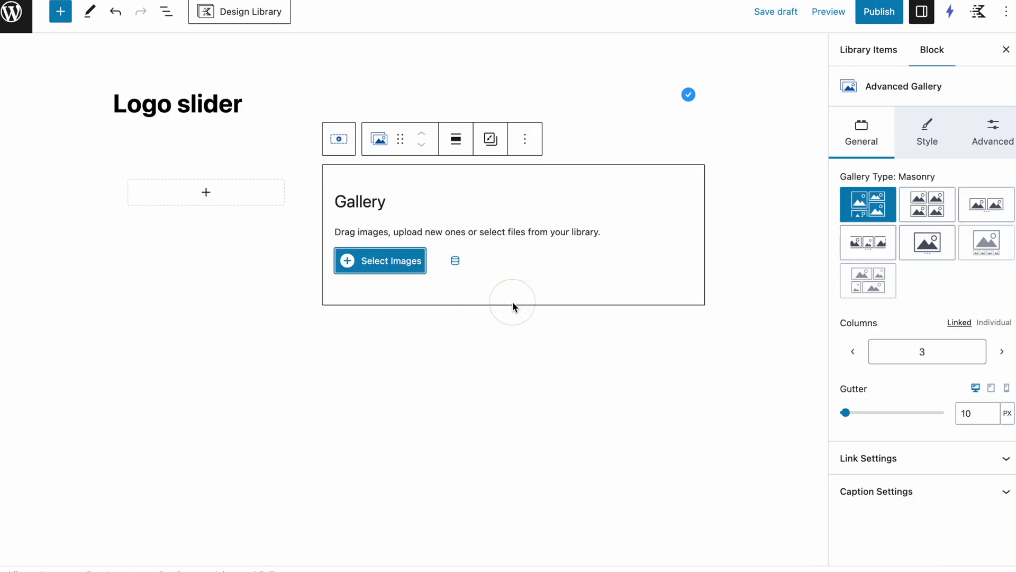
click(387, 263)
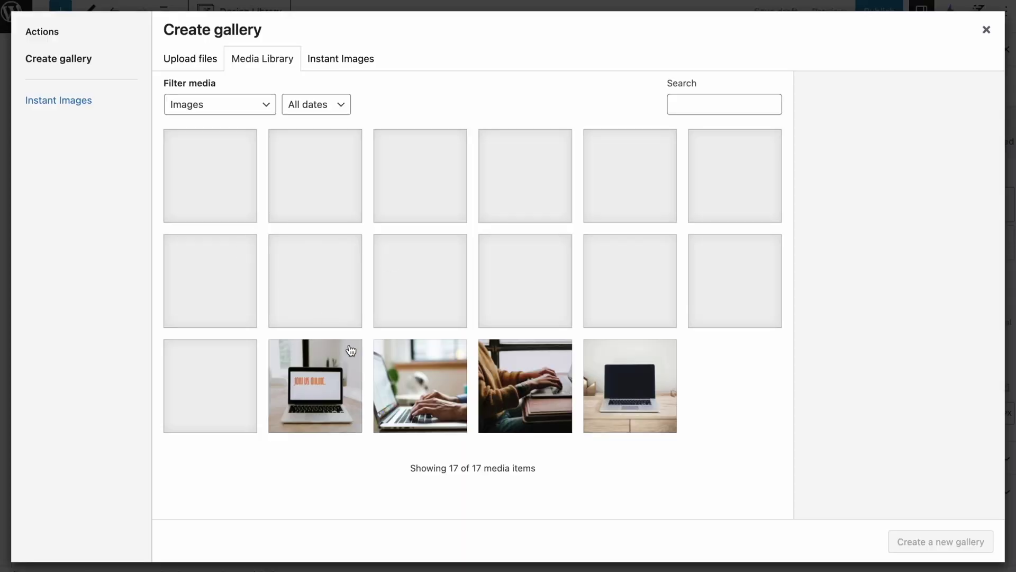
click(328, 365)
click(423, 382)
click(529, 386)
click(655, 396)
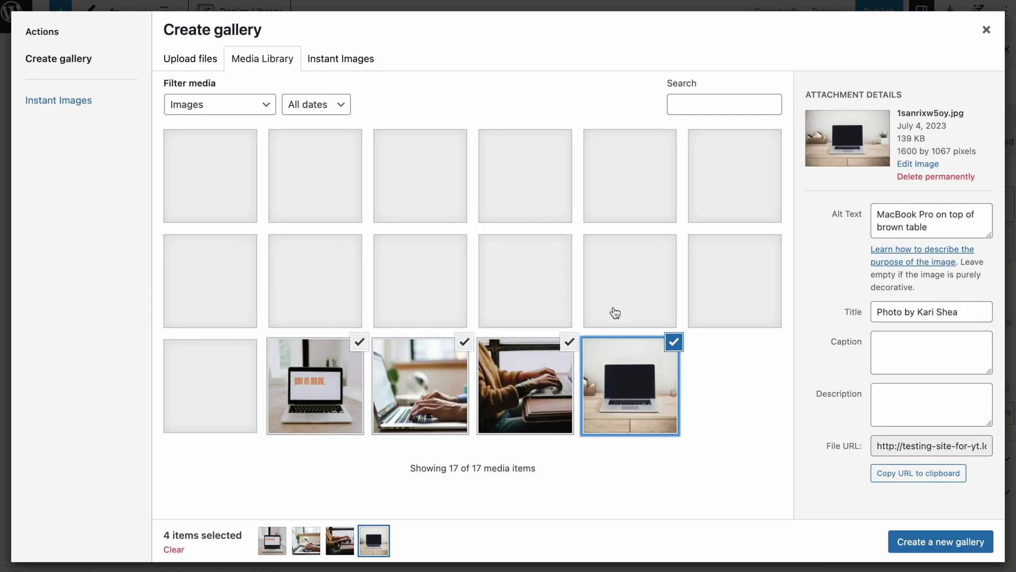
click(908, 539)
click(948, 541)
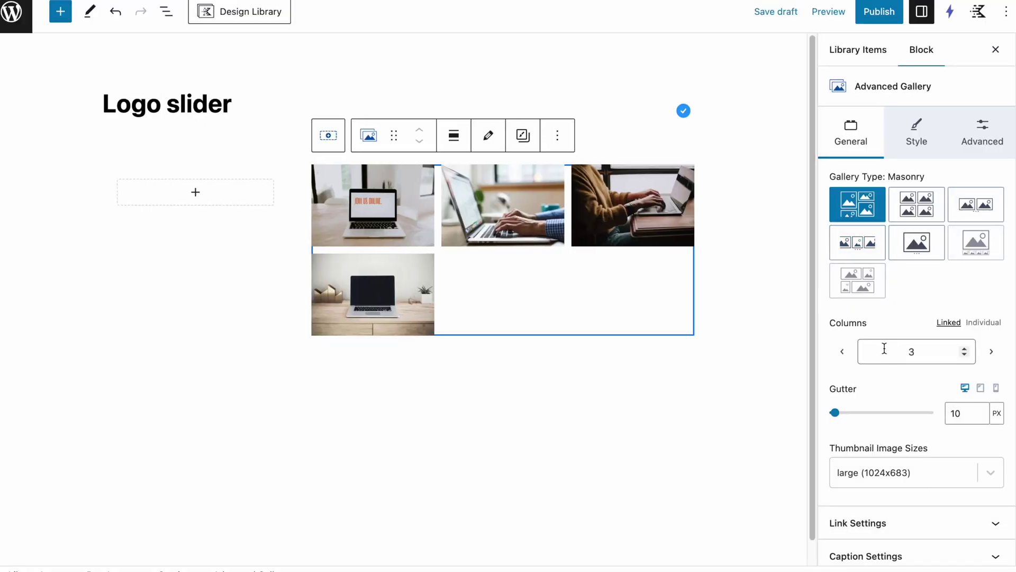
Make the three-column gallery a Carousel with a 30 px gutter
click(965, 348)
click(965, 355)
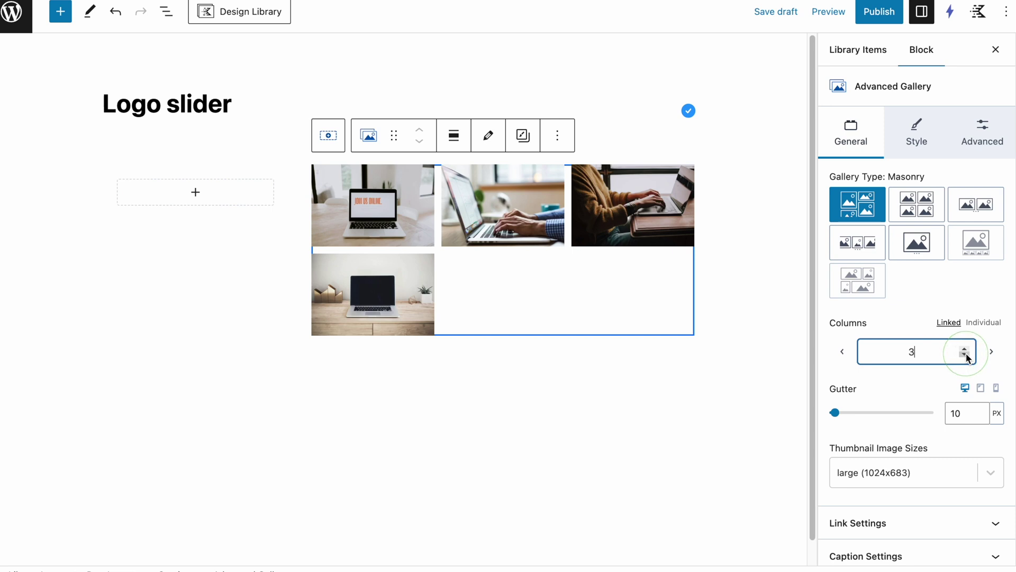
scroll(894, 423, down, 1)
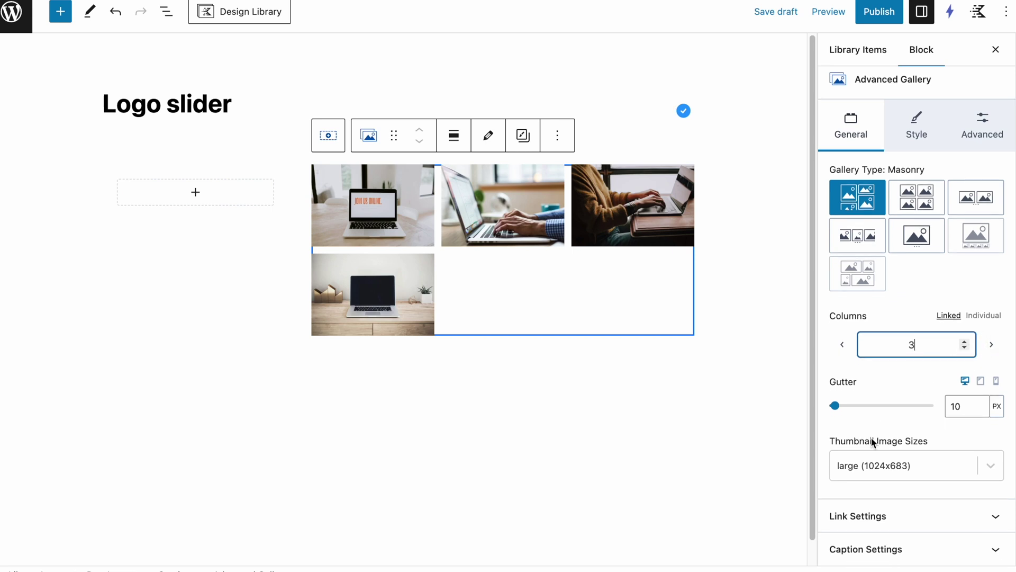
click(916, 197)
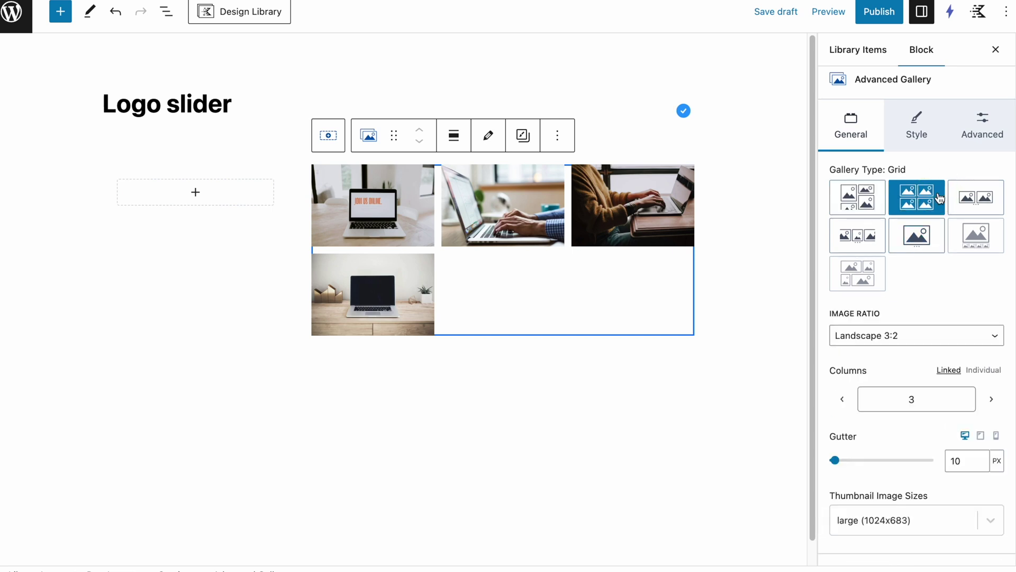
click(978, 206)
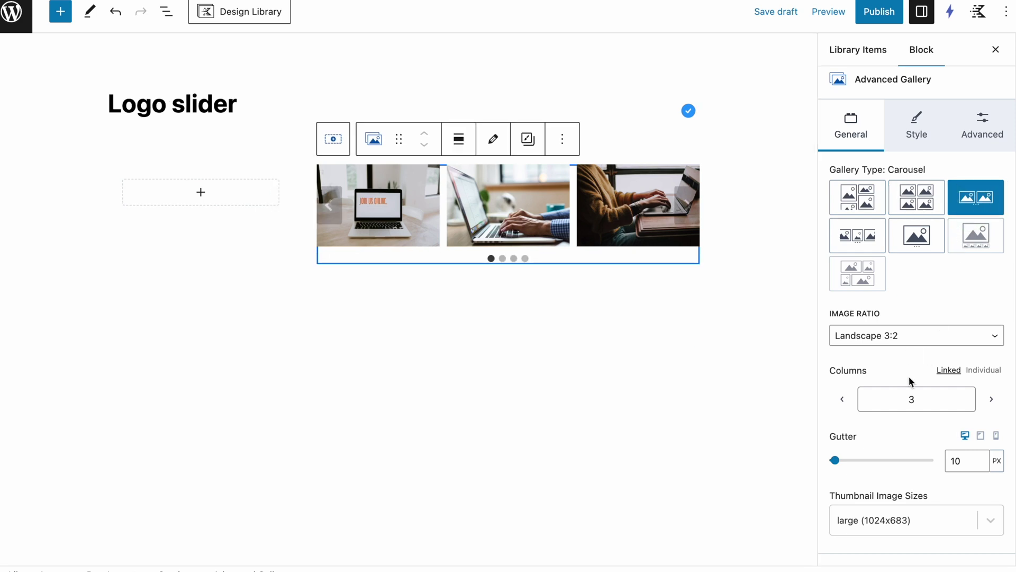
scroll(905, 493, down, 1)
drag(835, 423, 847, 428)
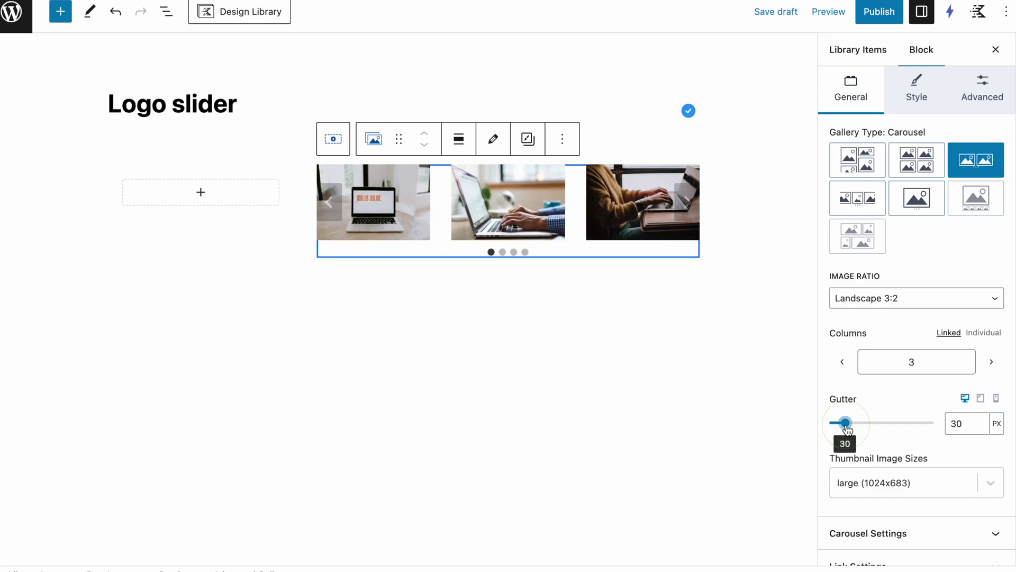
click(890, 478)
Use medium_large thumbnails and turn on carousel Auto Play
click(891, 514)
scroll(891, 516, down, 1)
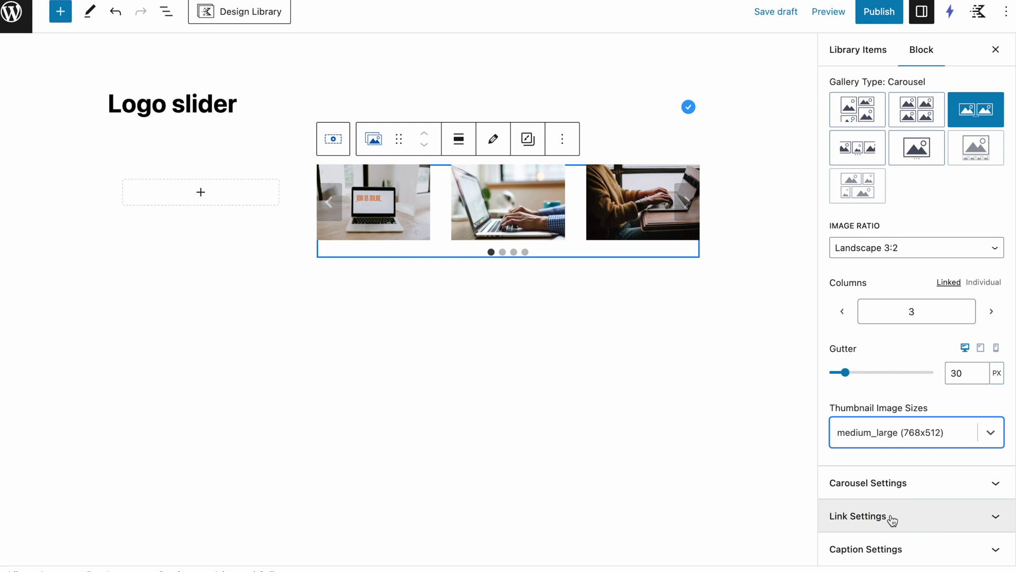
click(880, 483)
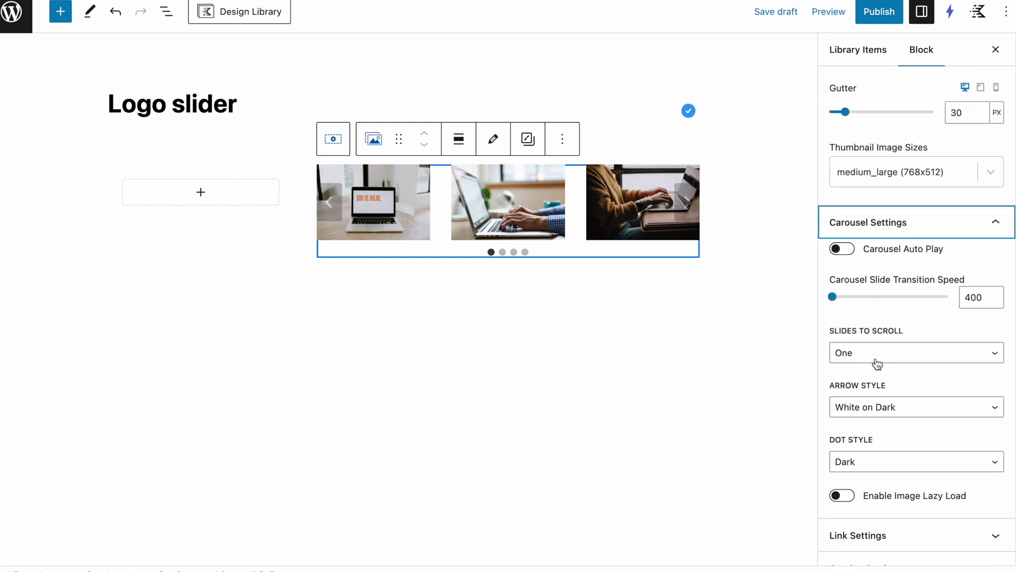
scroll(876, 355, down, 1)
click(846, 230)
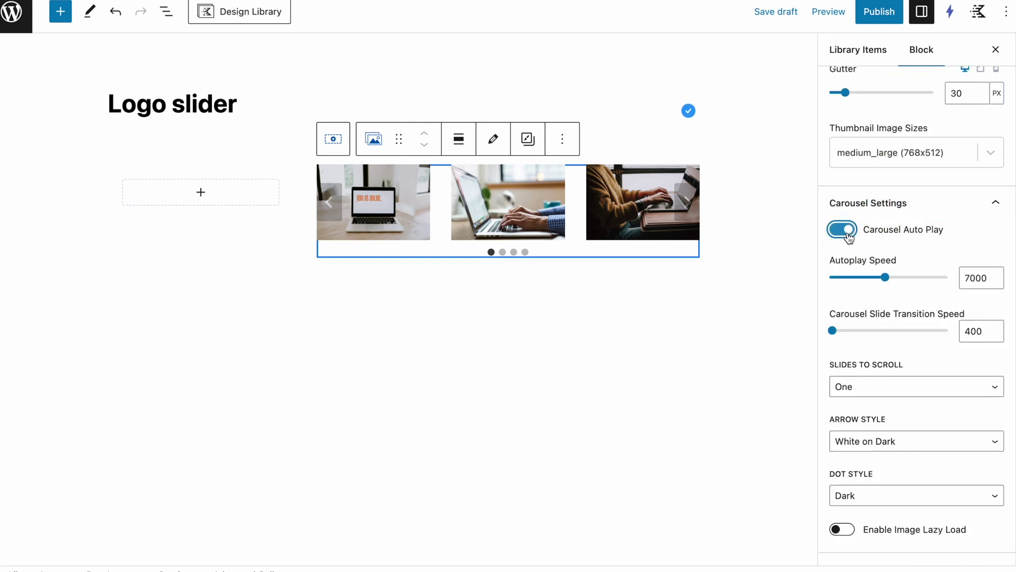
Set the carousel arrow style to None and dot style to Outline Dark
scroll(889, 371, down, 2)
click(890, 401)
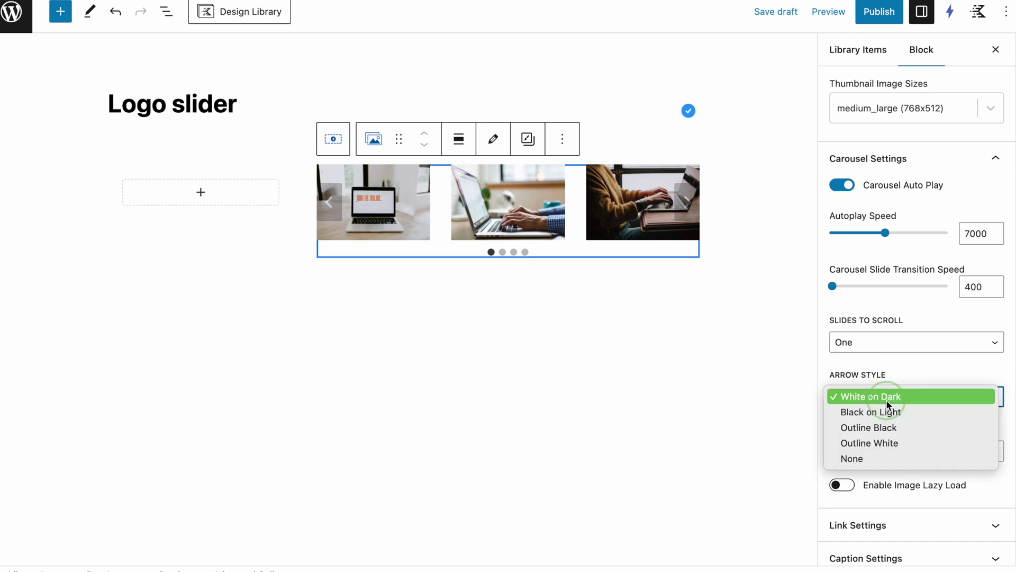
click(880, 456)
click(880, 451)
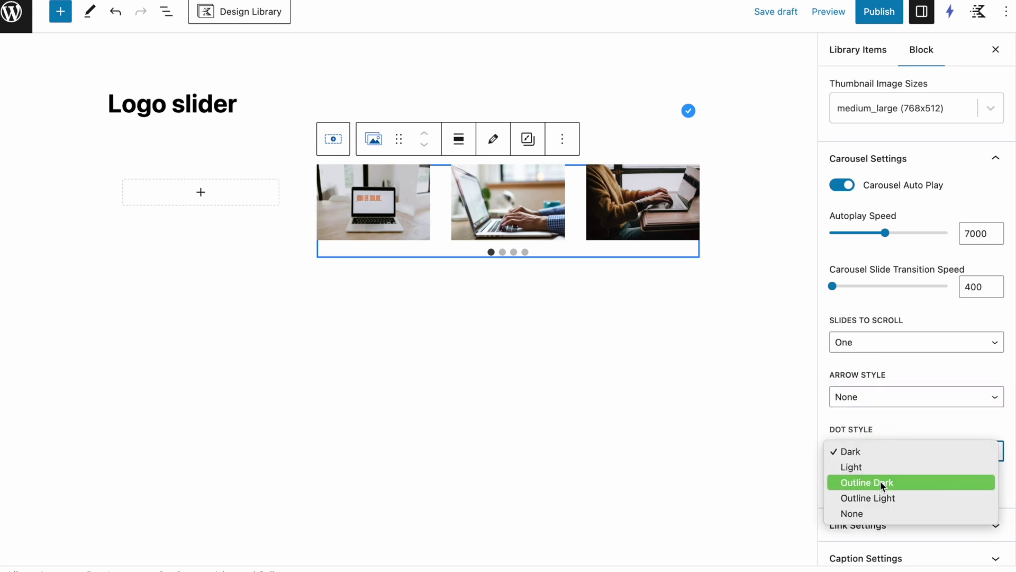
click(881, 498)
click(876, 451)
click(874, 437)
scroll(893, 344, up, 1)
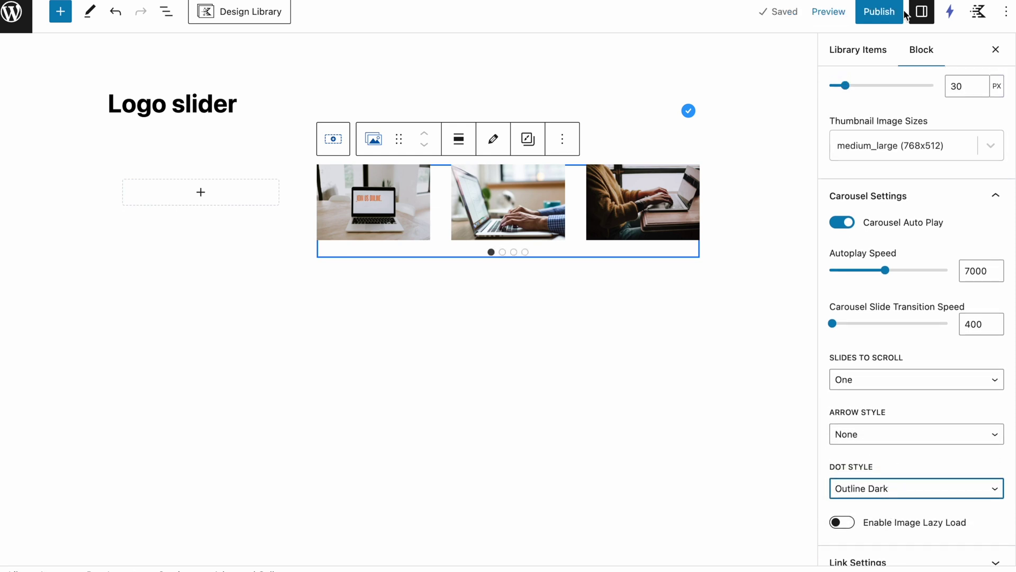
Add an Advanced Text heading 'Partners' in the left column
click(228, 191)
click(228, 191)
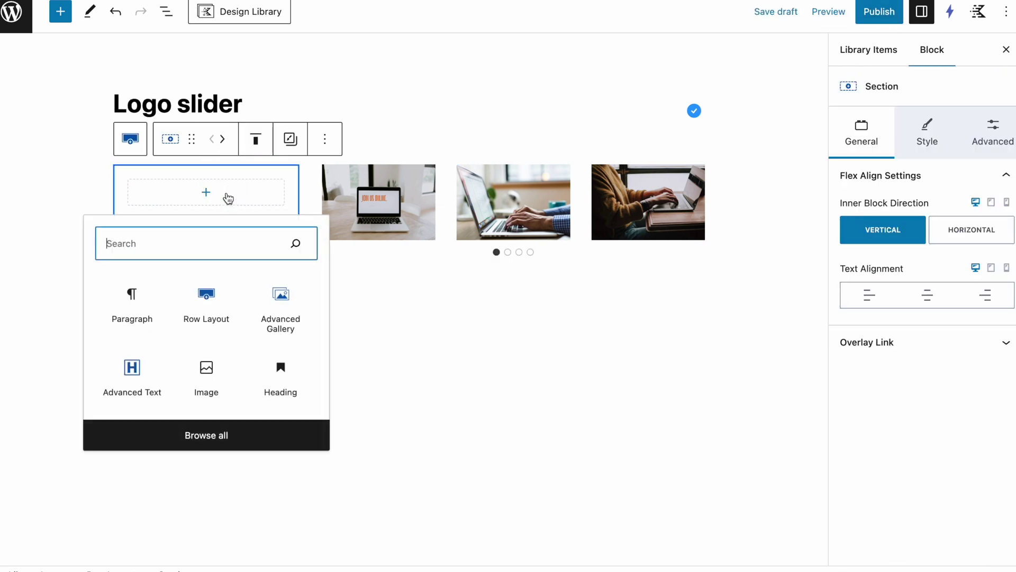
click(142, 358)
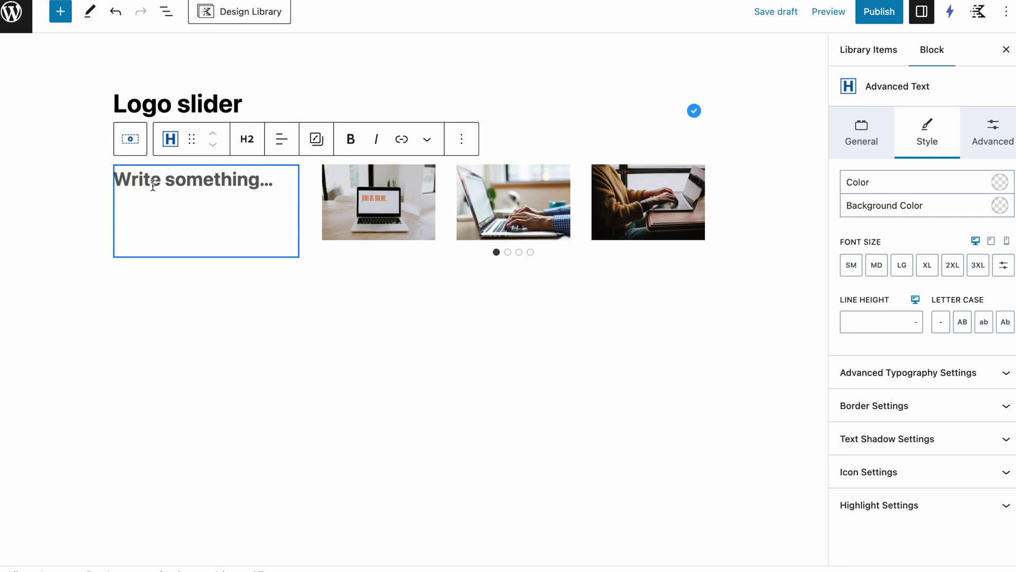
text(partners)
drag(127, 183, 113, 182)
key(BackSpace)
text(P)
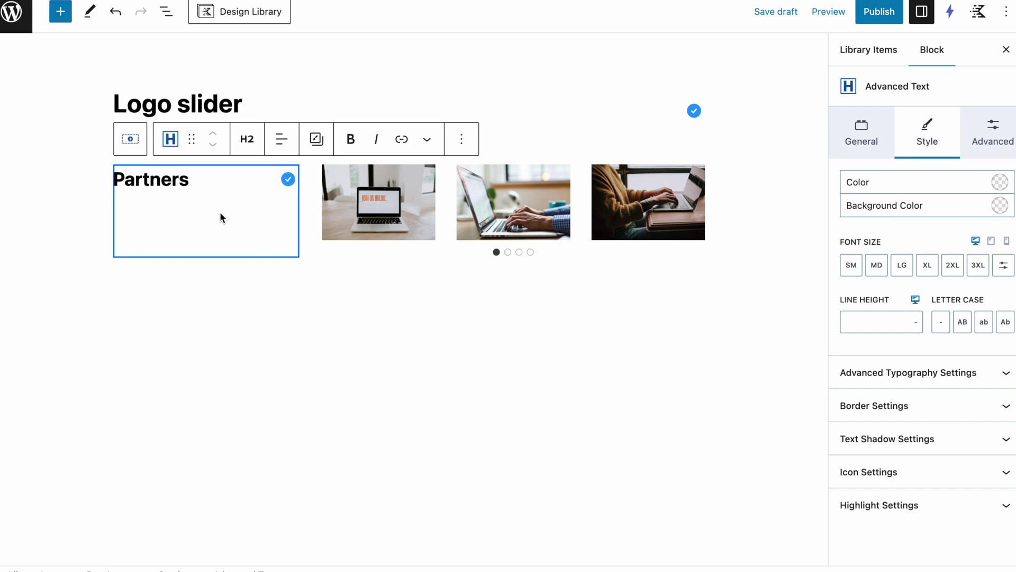
Make the row use the theme's content inner width and publish the item
click(130, 139)
click(131, 138)
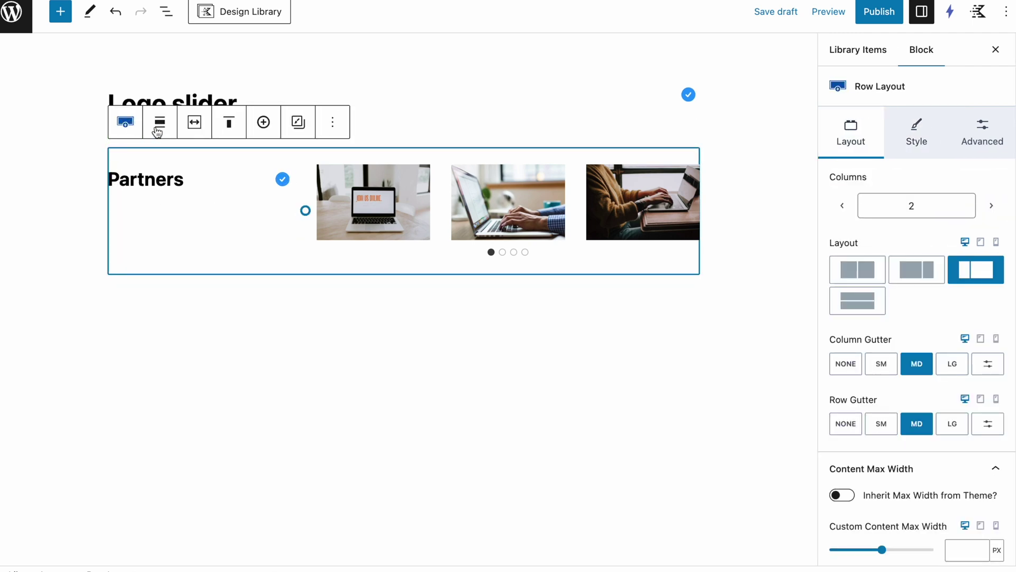
click(195, 124)
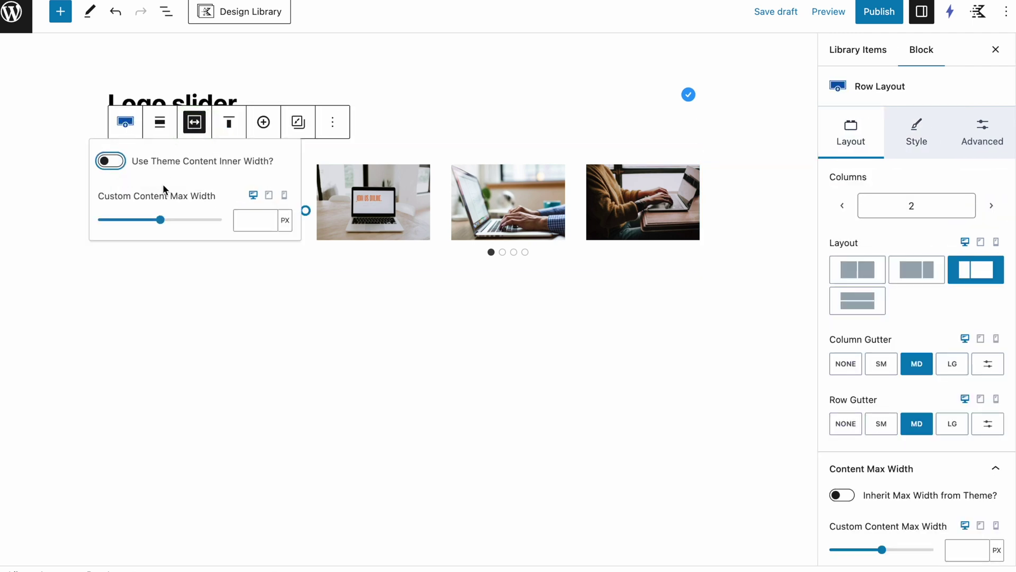
click(116, 165)
click(893, 12)
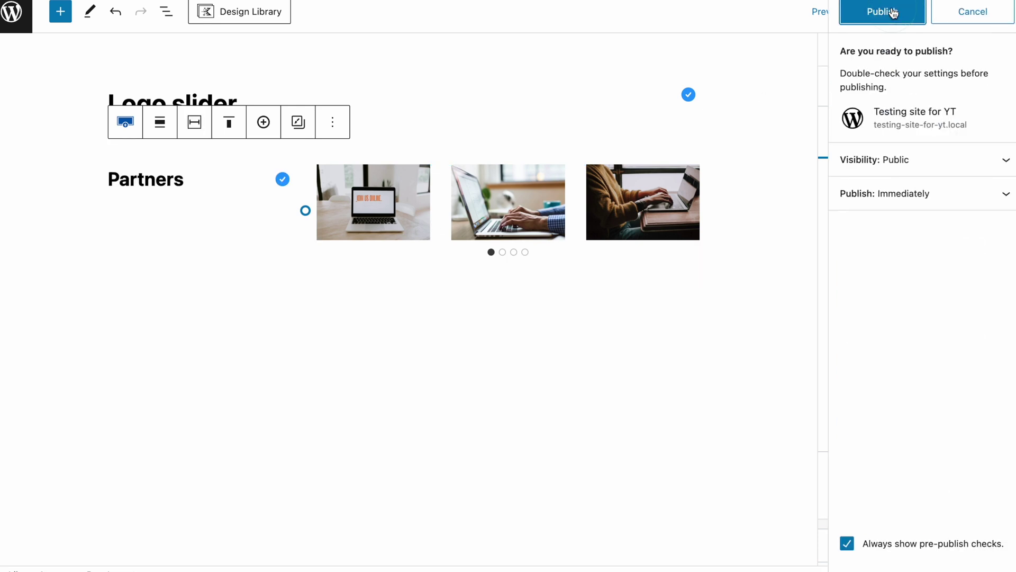
click(893, 12)
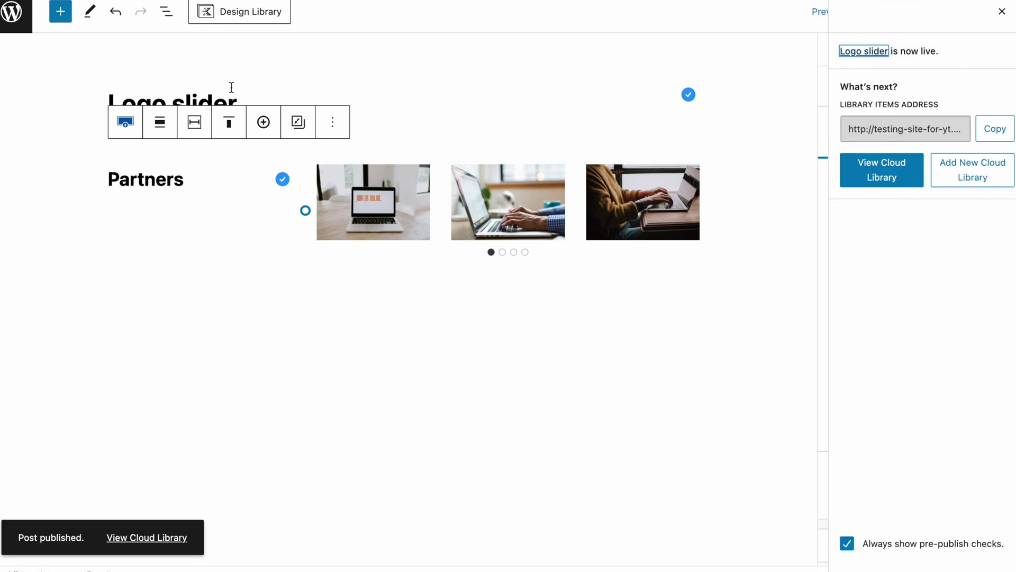
click(1002, 12)
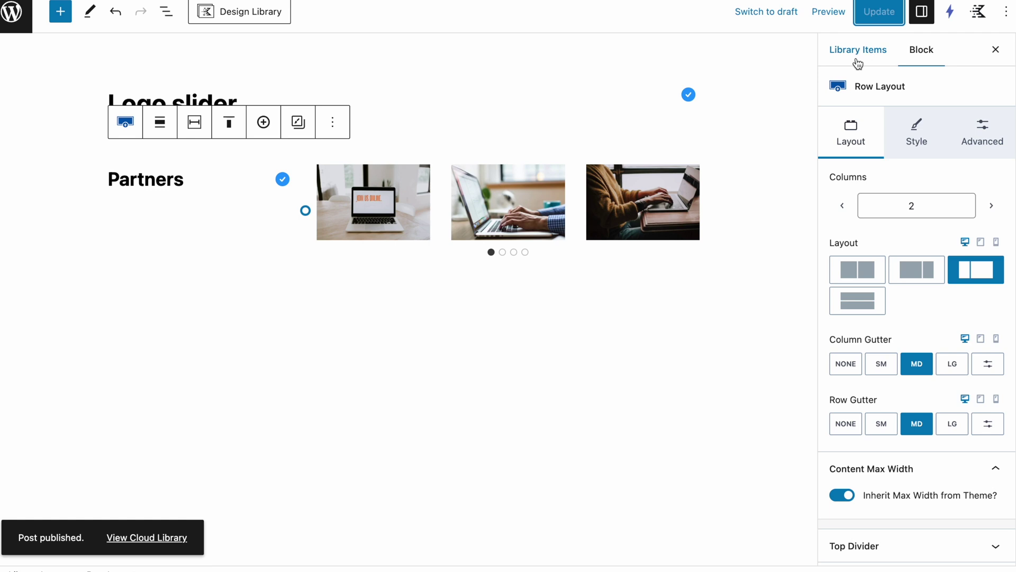
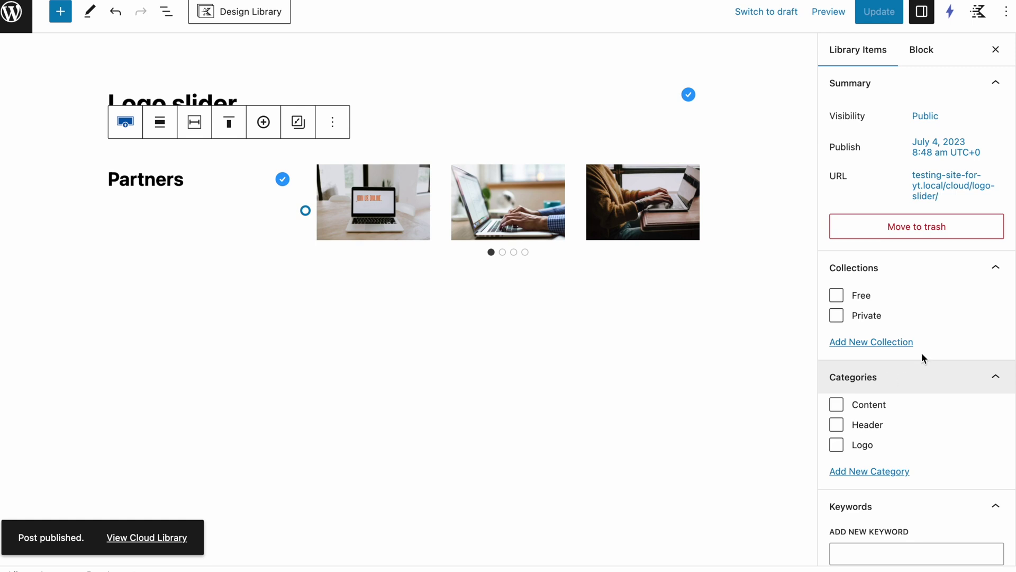
File Logo slider under the Free collection and Logo category with the keyword 'logo'
click(836, 294)
scroll(976, 315, down, 1)
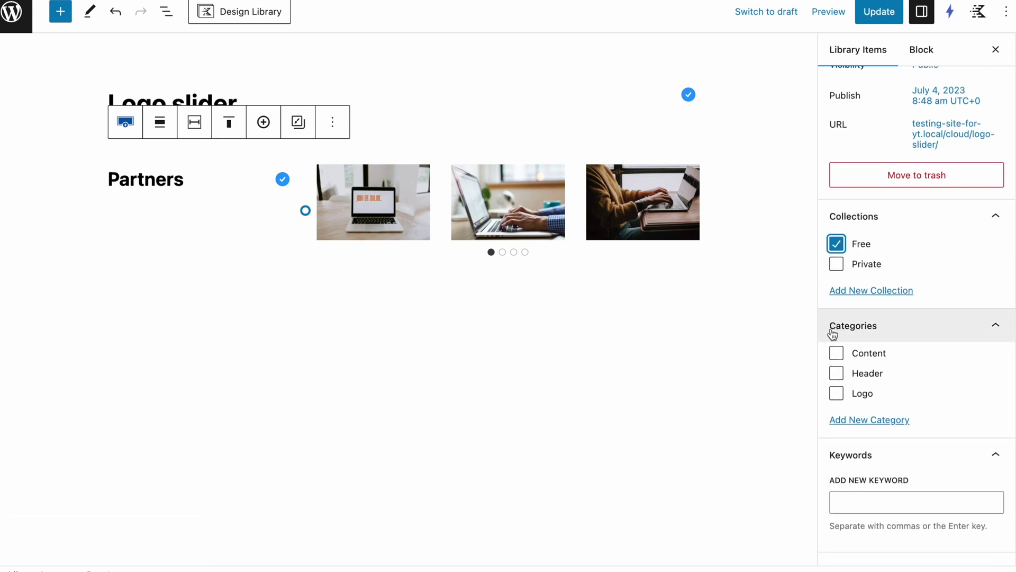
click(838, 396)
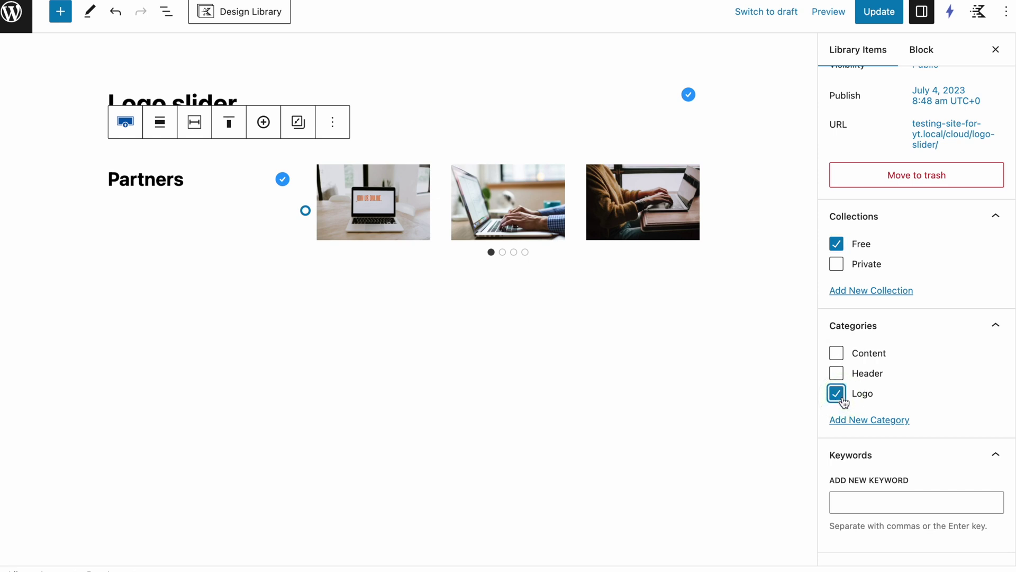
scroll(844, 402, down, 1)
click(844, 447)
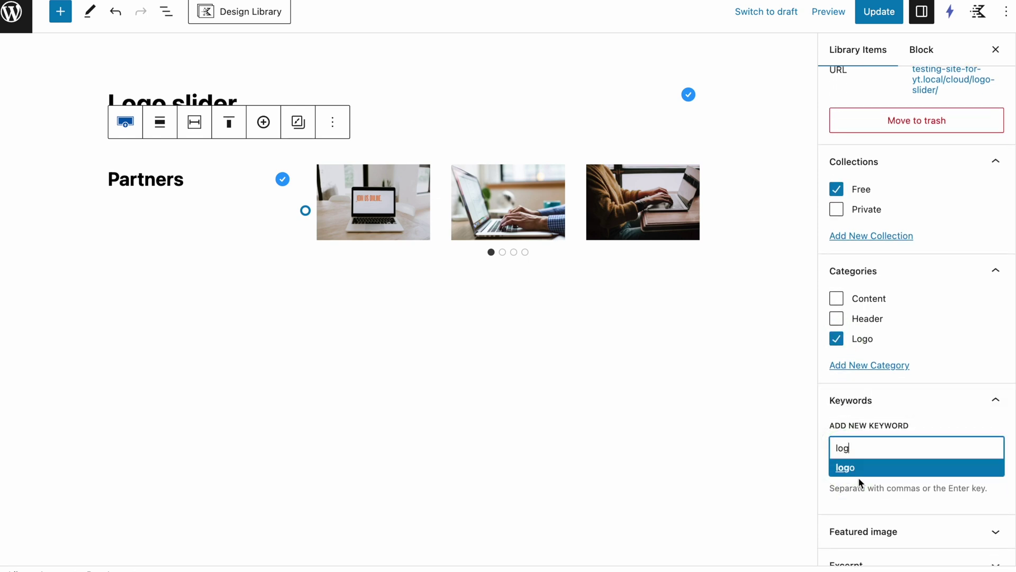
click(848, 471)
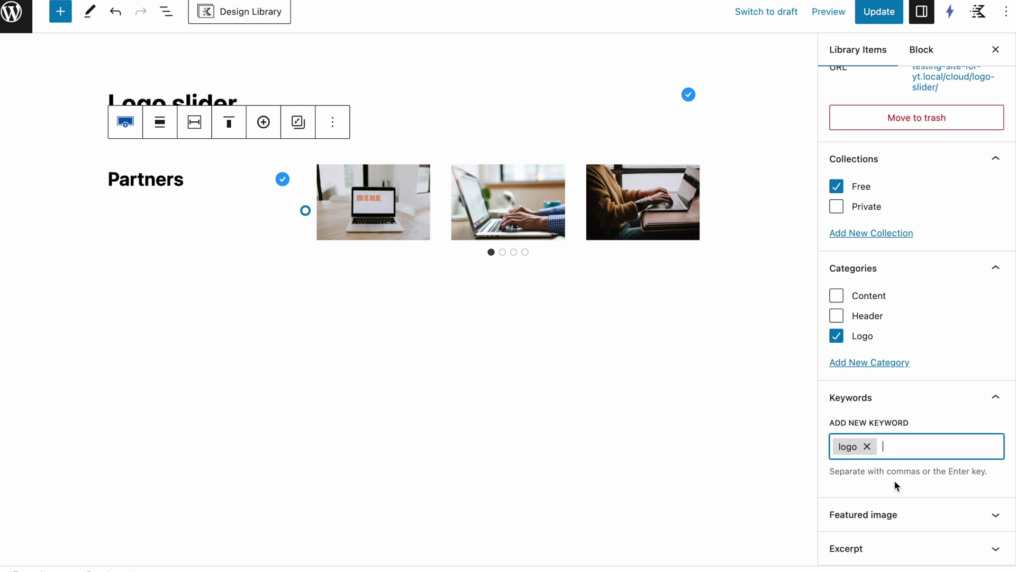
Set the laptop photo as the item's featured image and update the library item
click(898, 523)
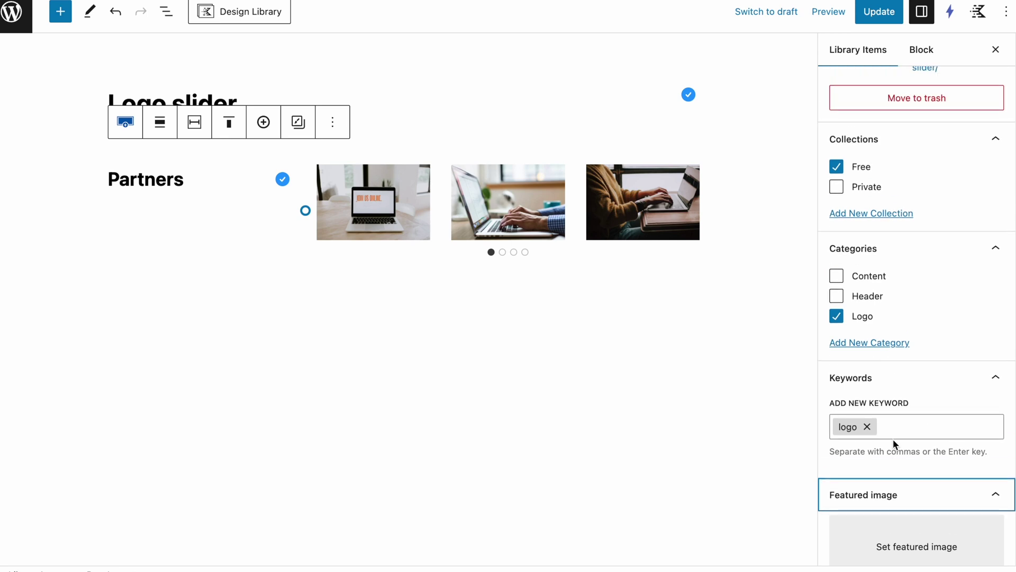
click(900, 466)
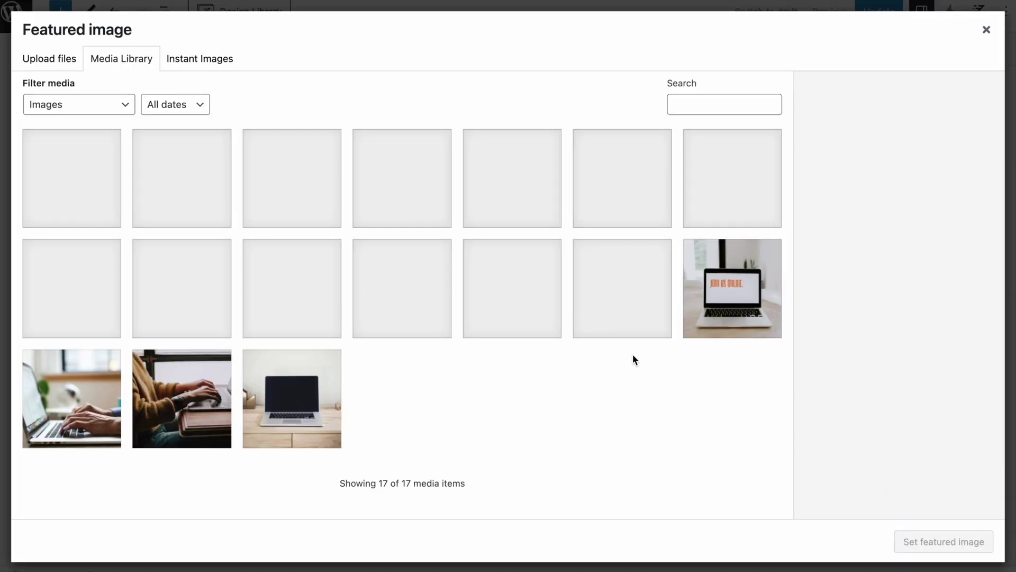
click(769, 324)
click(932, 542)
scroll(928, 482, down, 2)
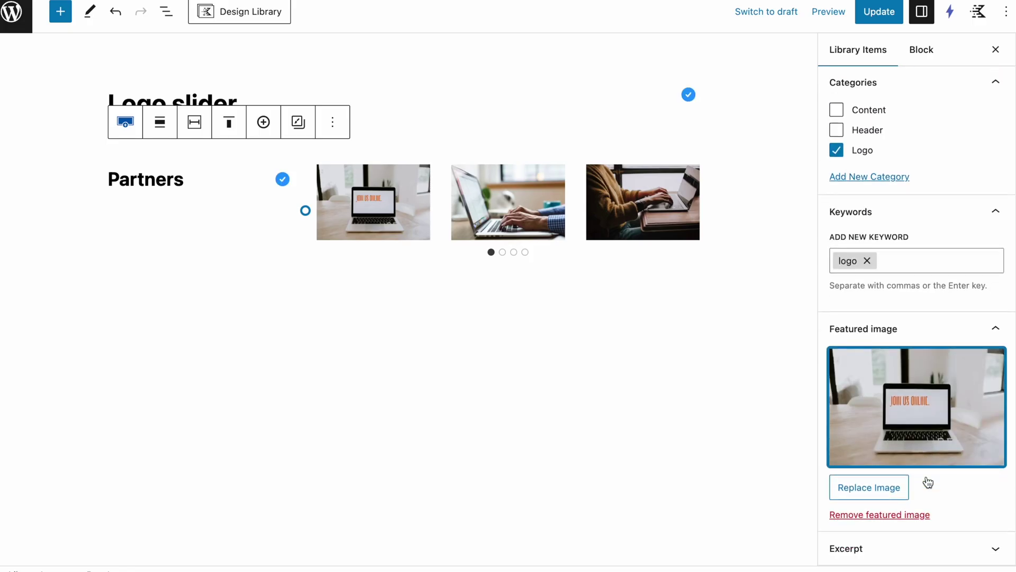
scroll(916, 370, up, 4)
click(879, 12)
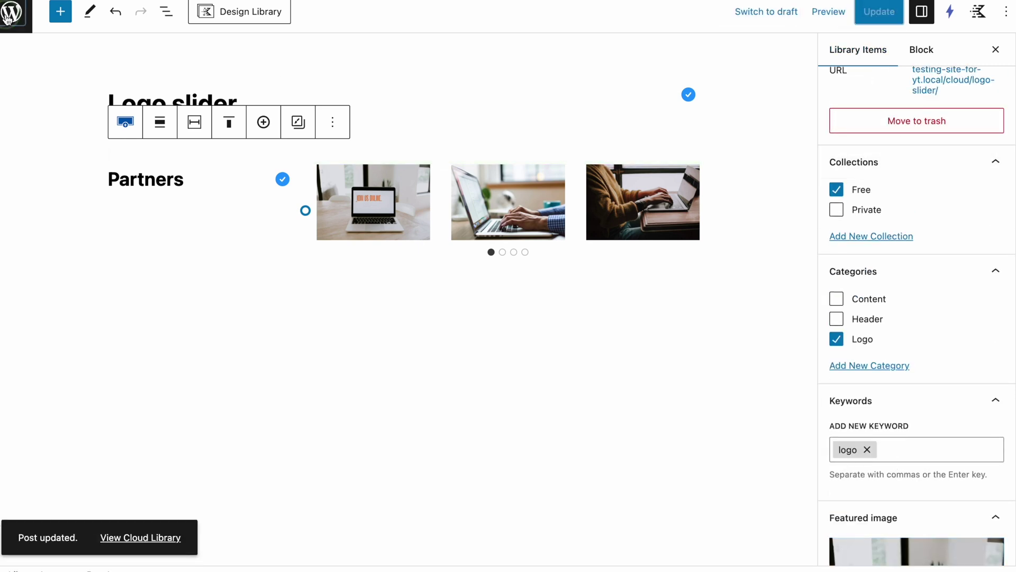
click(8, 19)
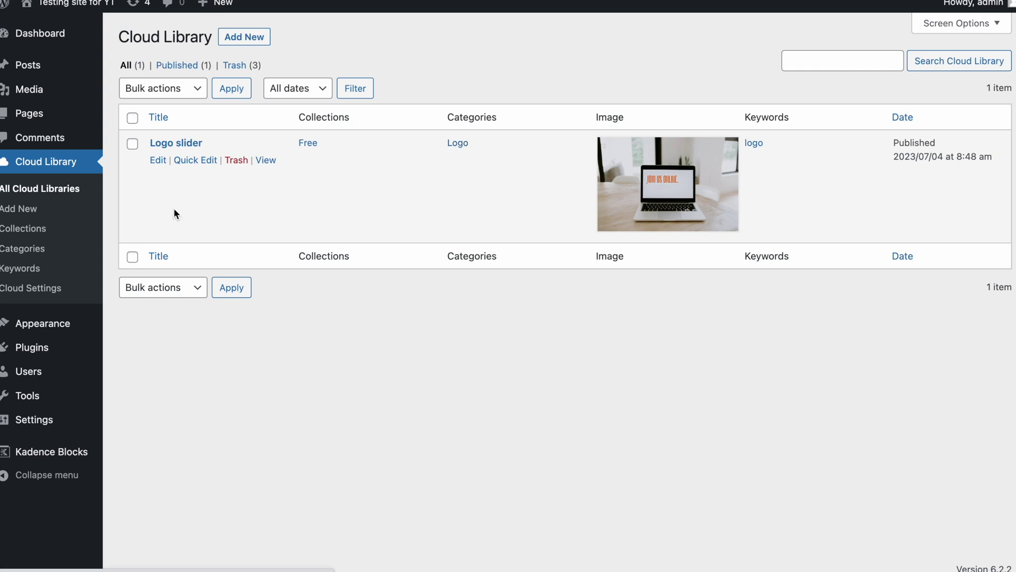
Open the Kadence Cloud Settings page from the admin sidebar
click(33, 290)
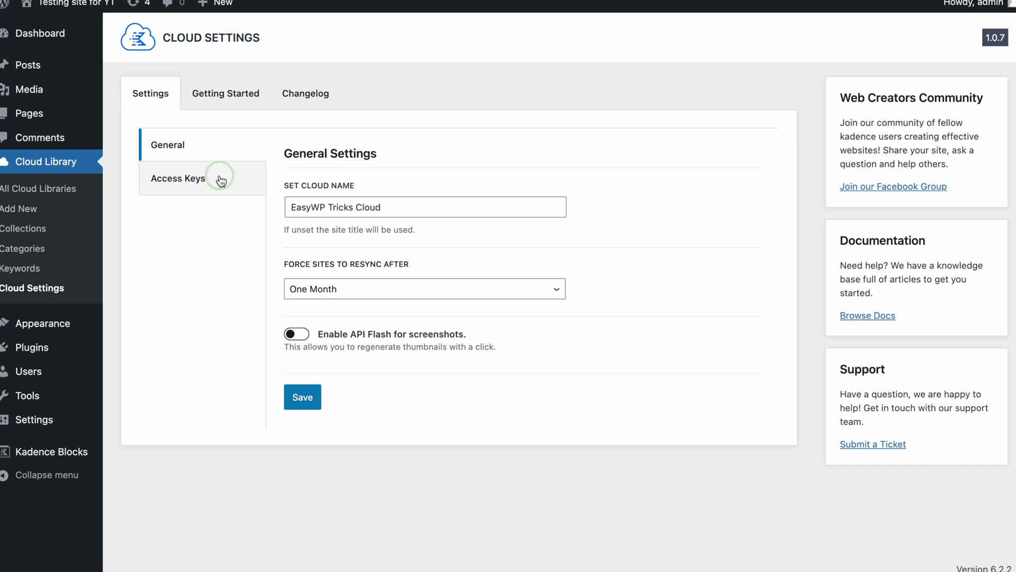
Restrict the first access key to the Free collection and save the Access Keys settings
click(220, 178)
click(522, 274)
scroll(499, 440, down, 1)
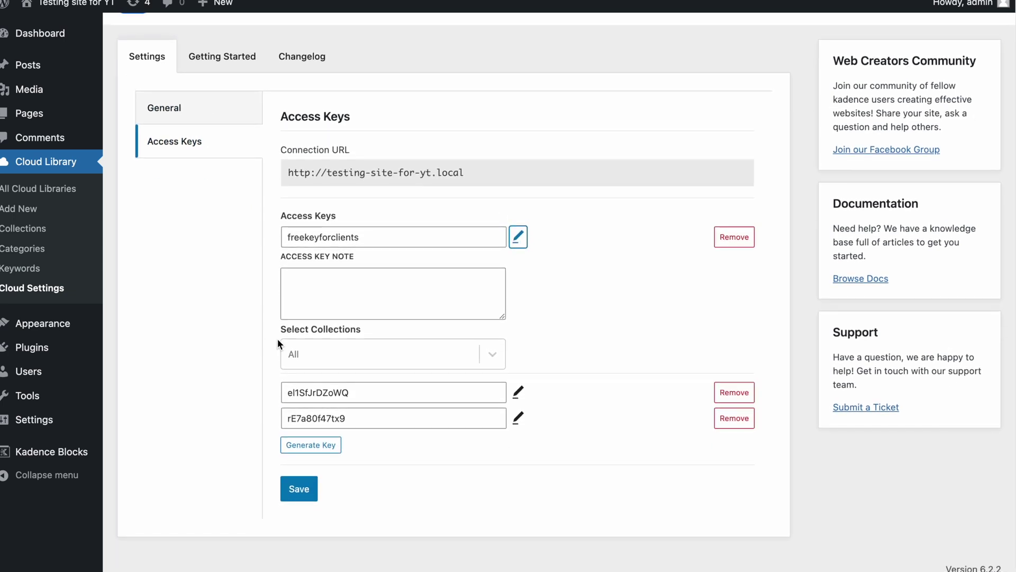
click(302, 355)
click(298, 391)
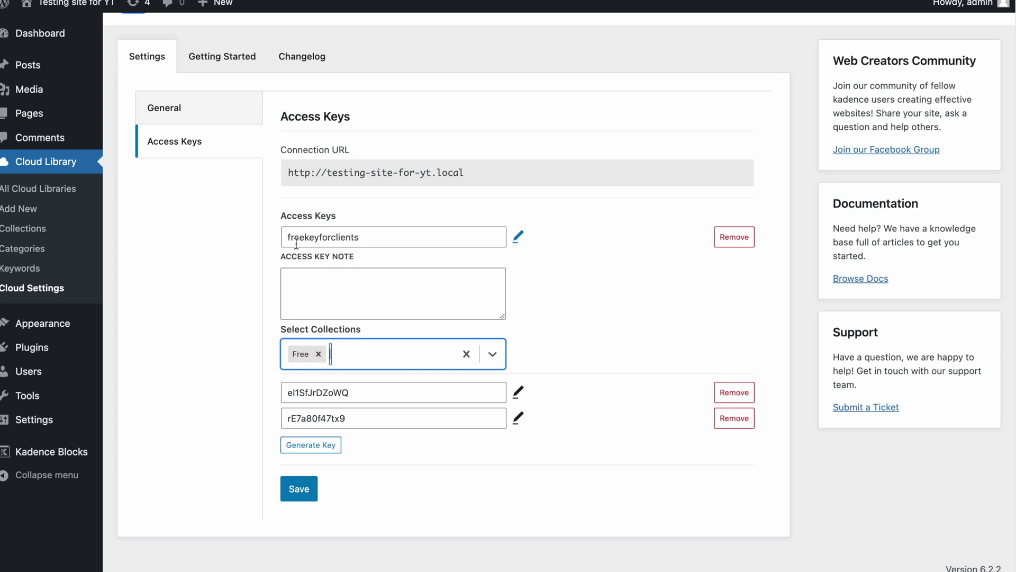
click(298, 489)
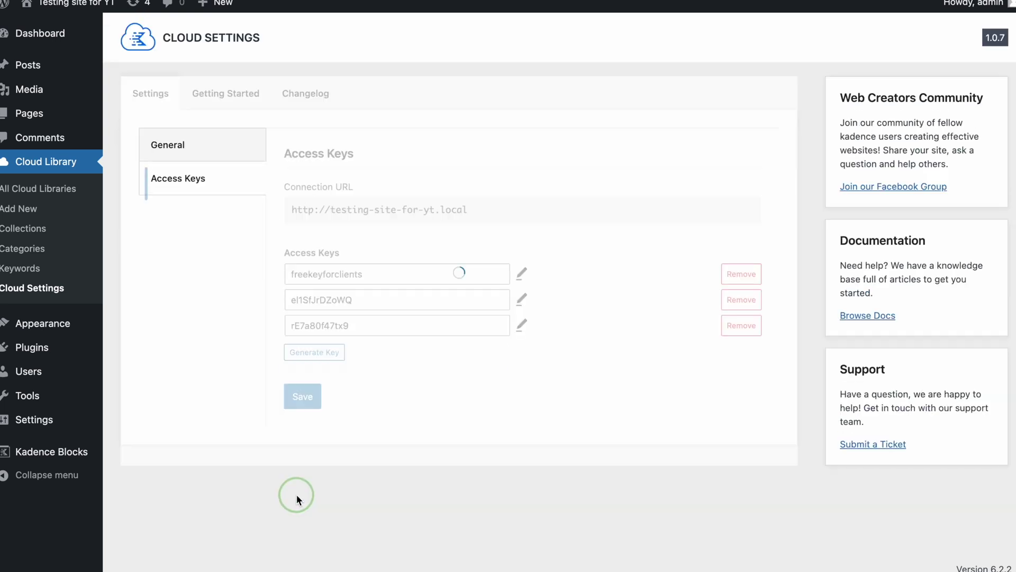
Replace the second access key with a new custom key, keep collections at All, and save
double_click(350, 300)
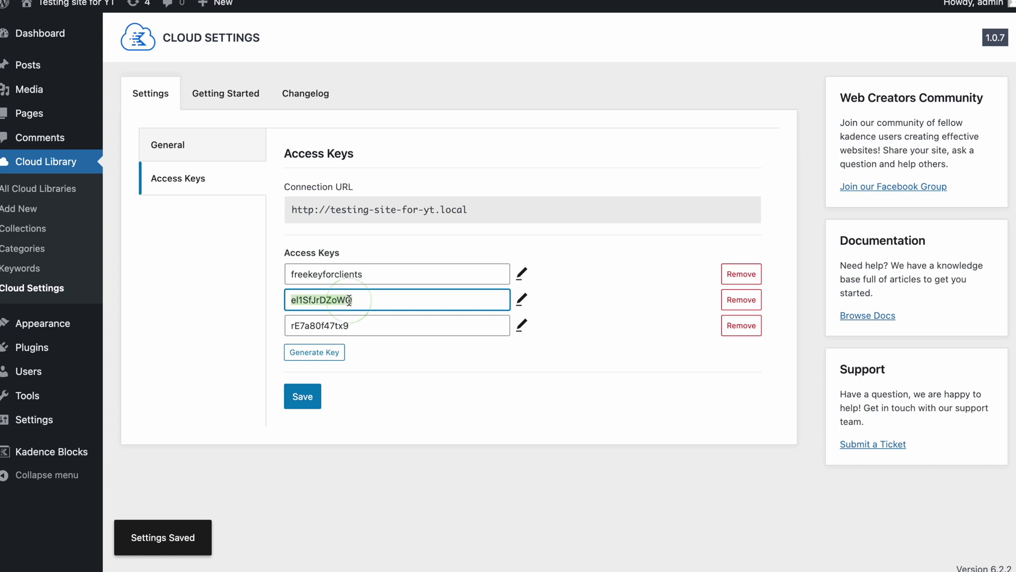
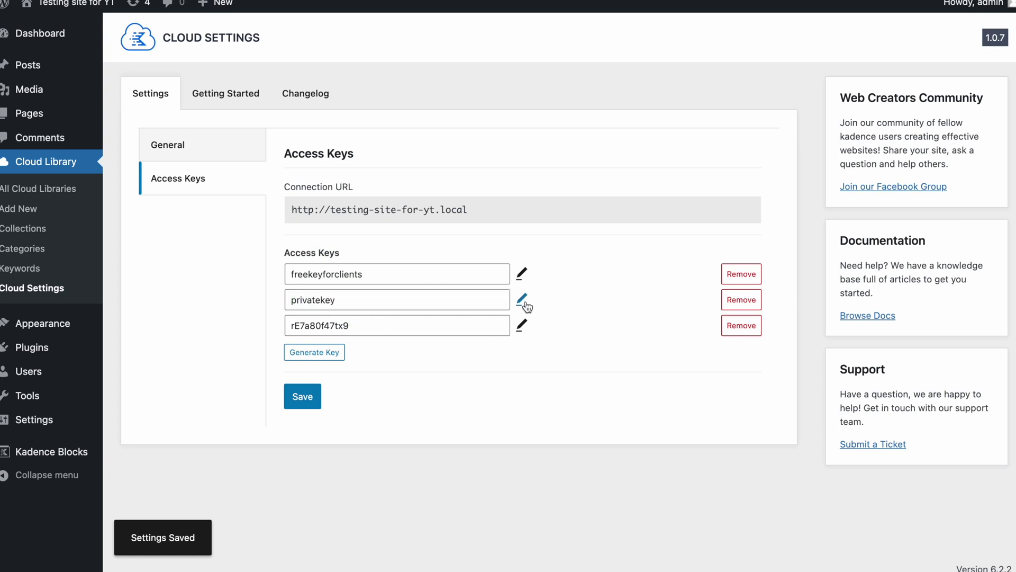
click(521, 299)
click(401, 428)
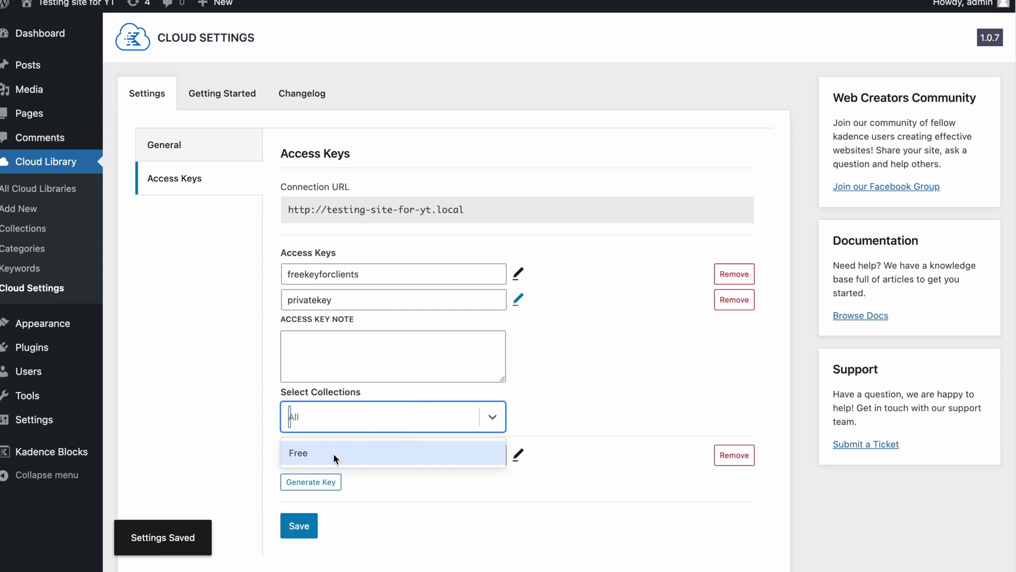
click(316, 425)
click(316, 420)
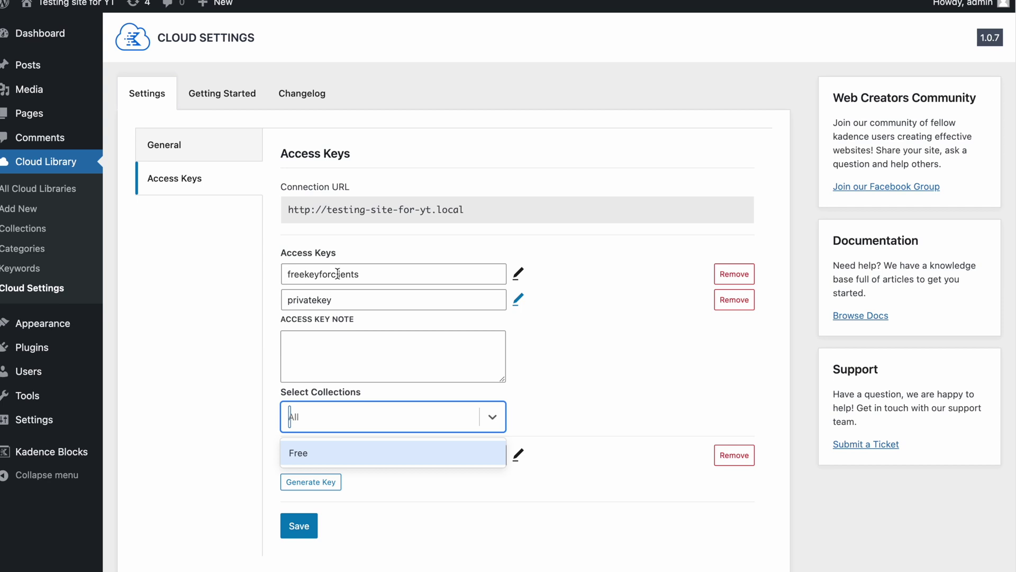
click(286, 282)
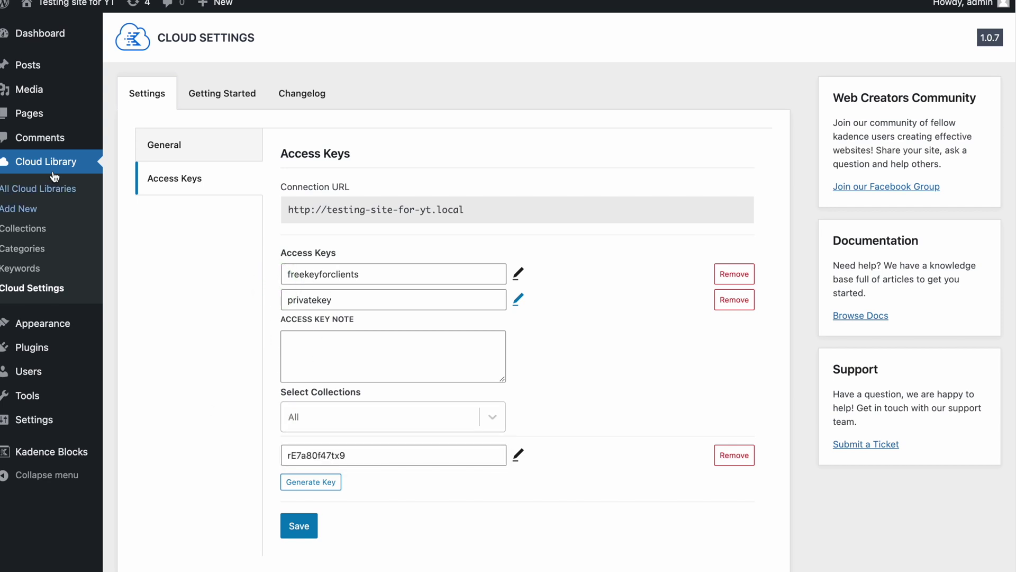
click(298, 532)
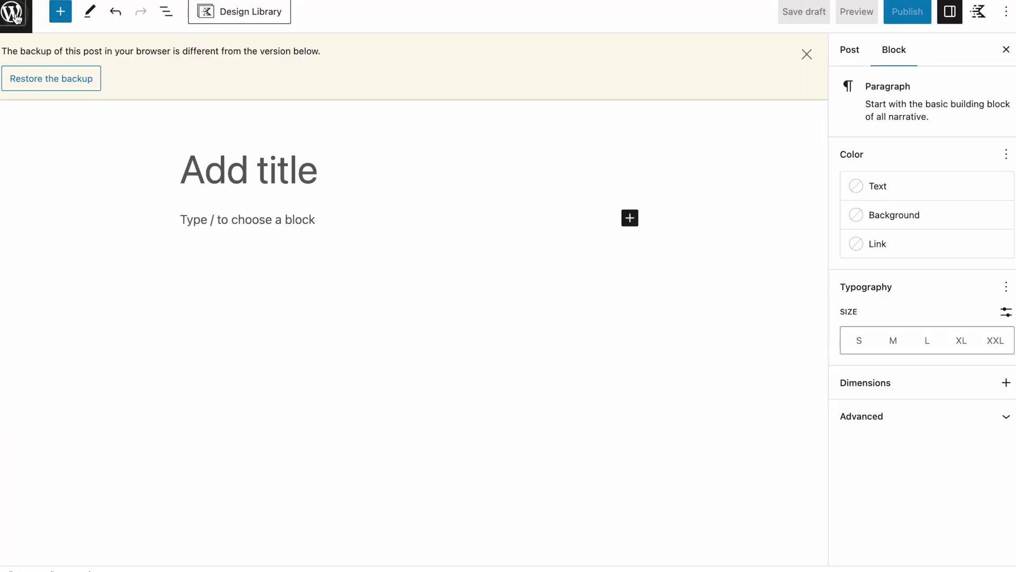
Discard the unsaved new post and open Sample Page from Pages in the block editor
click(16, 14)
click(557, 189)
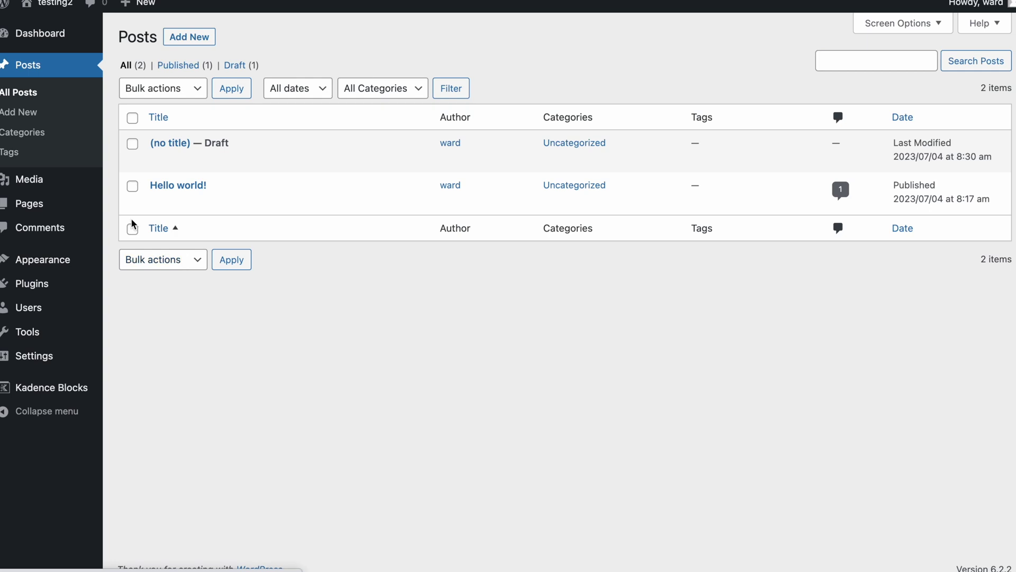
click(35, 202)
click(180, 185)
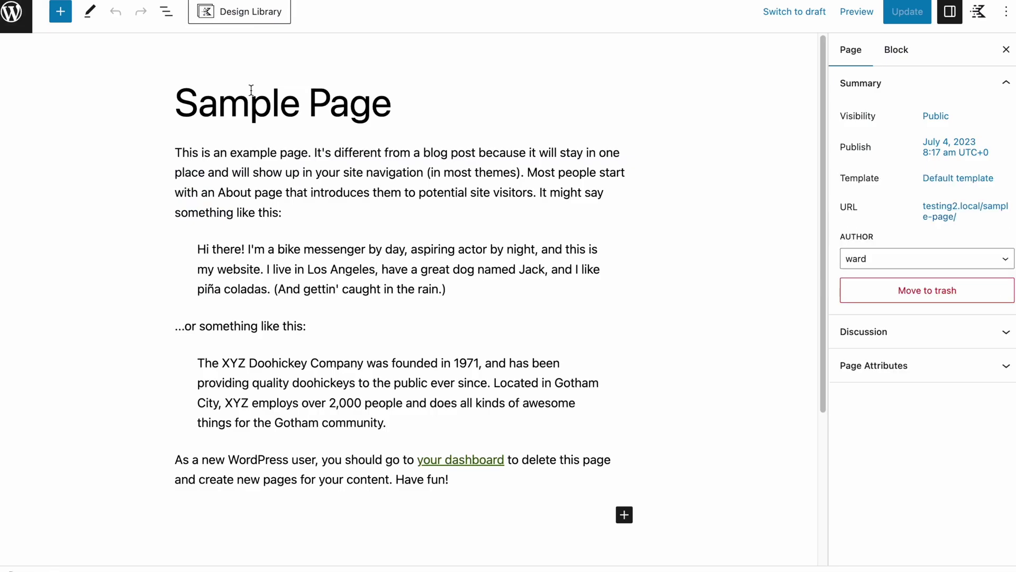
click(240, 14)
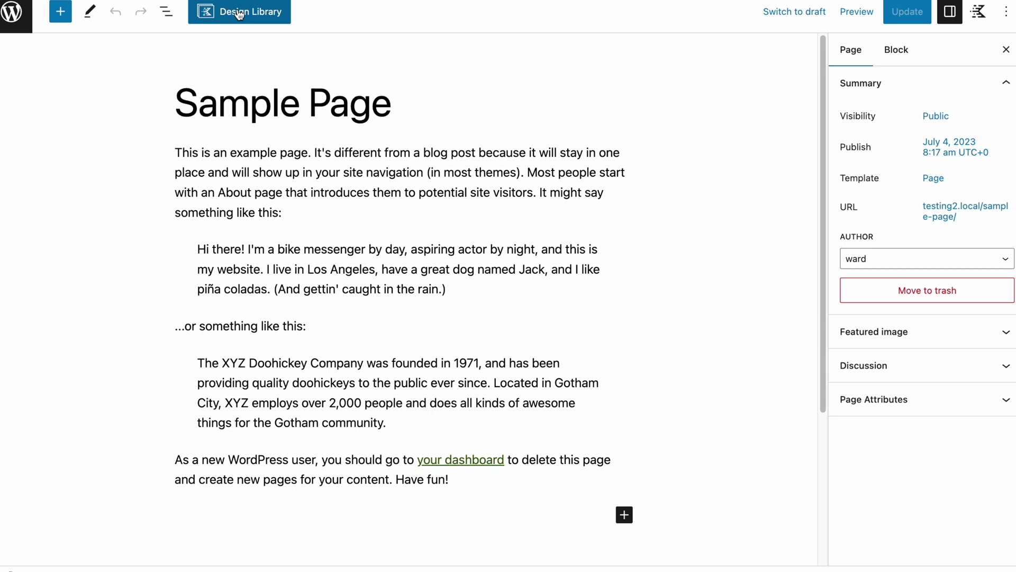
Open the Design Library over Sample Page on the Kadence Patterns tab
click(241, 16)
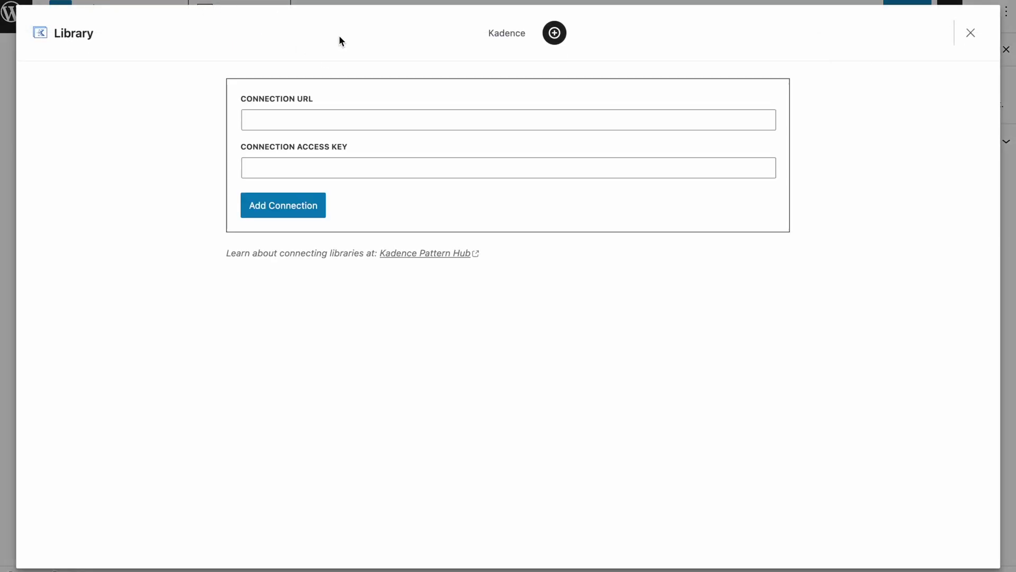
click(493, 33)
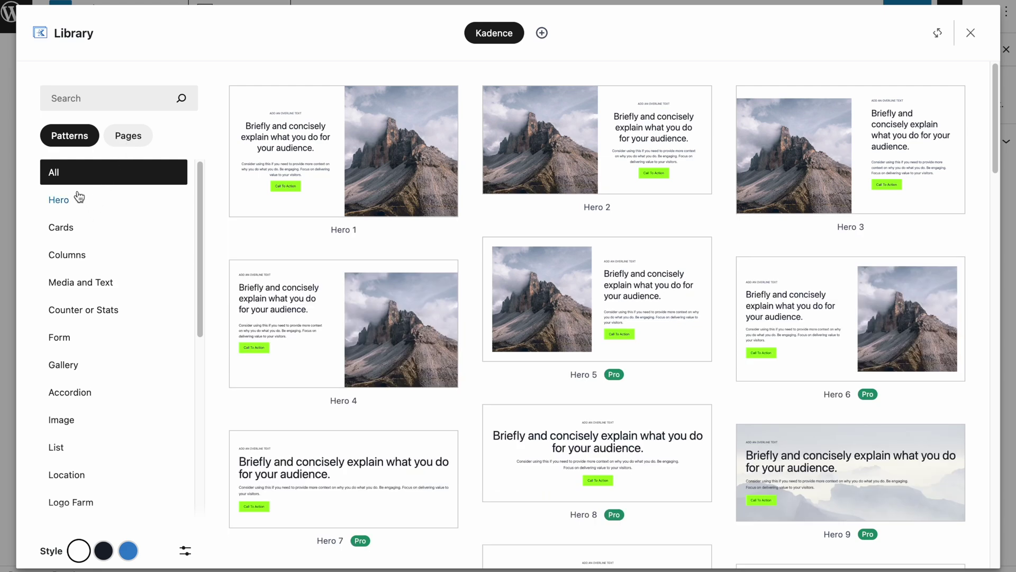
Browse the Media and Text, then Columns pattern categories in the Kadence library
click(66, 286)
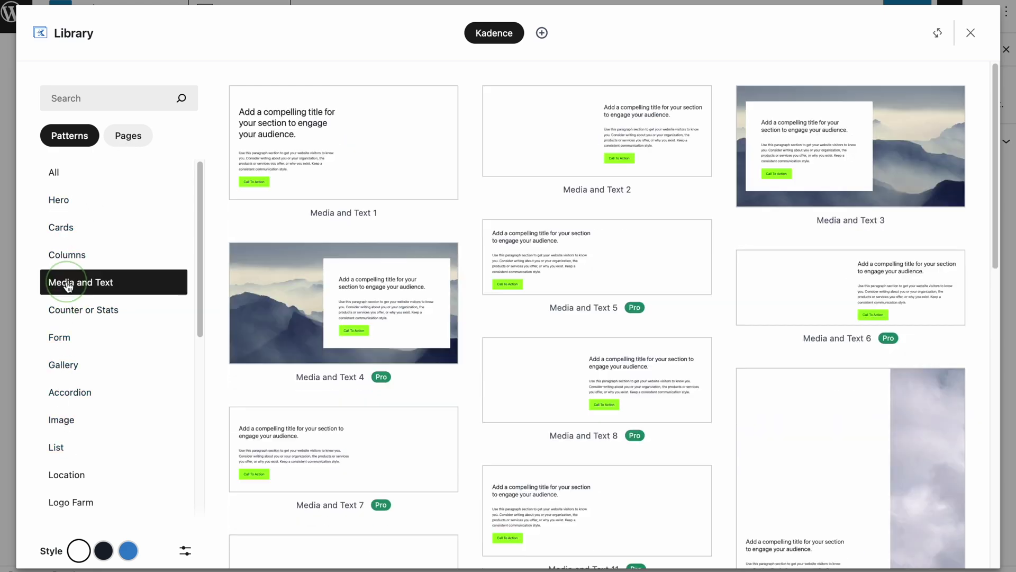
click(64, 263)
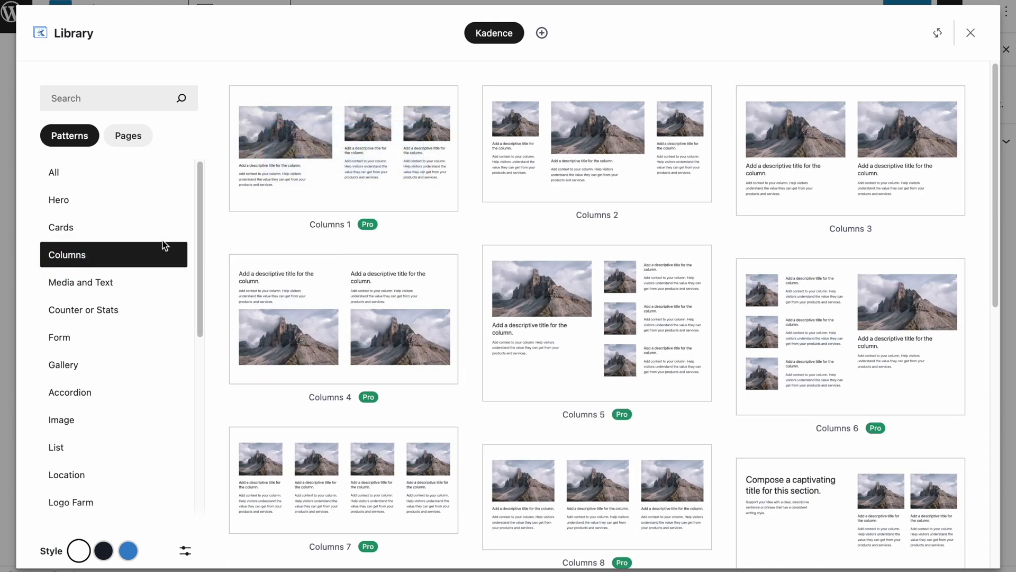
scroll(89, 223, down, 4)
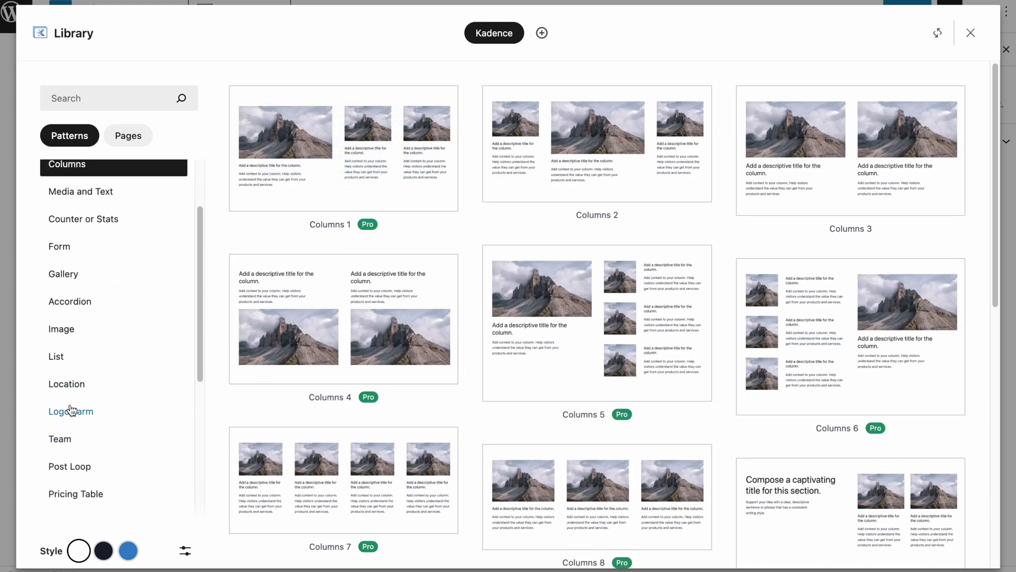
scroll(75, 397, up, 3)
mouse_move(309, 297)
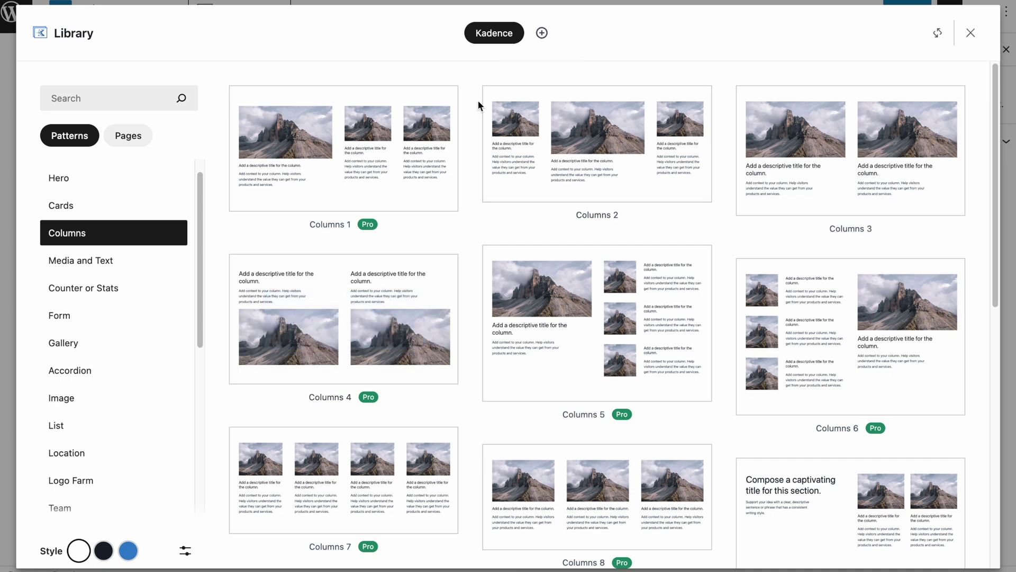
mouse_move(350, 186)
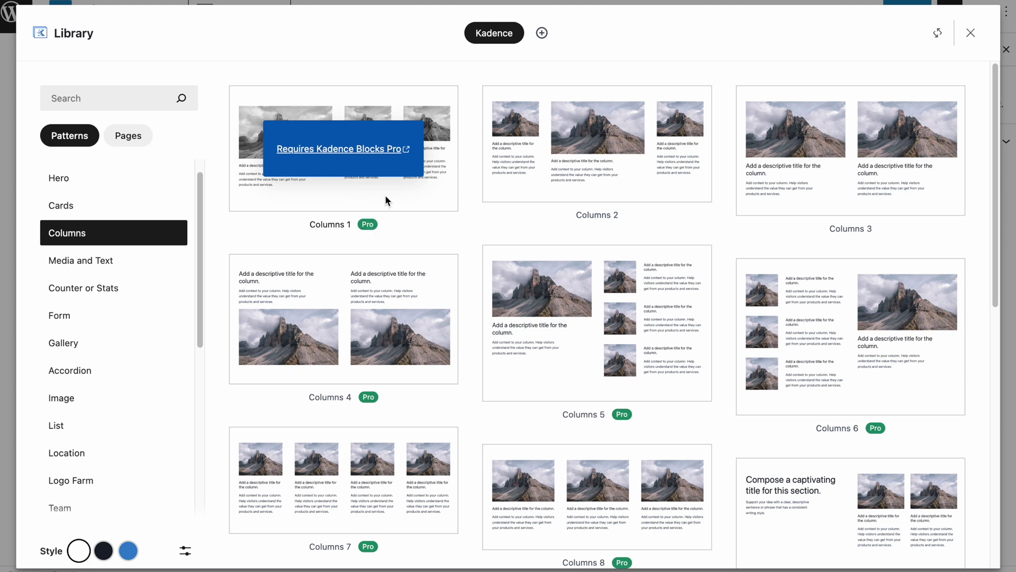
click(543, 33)
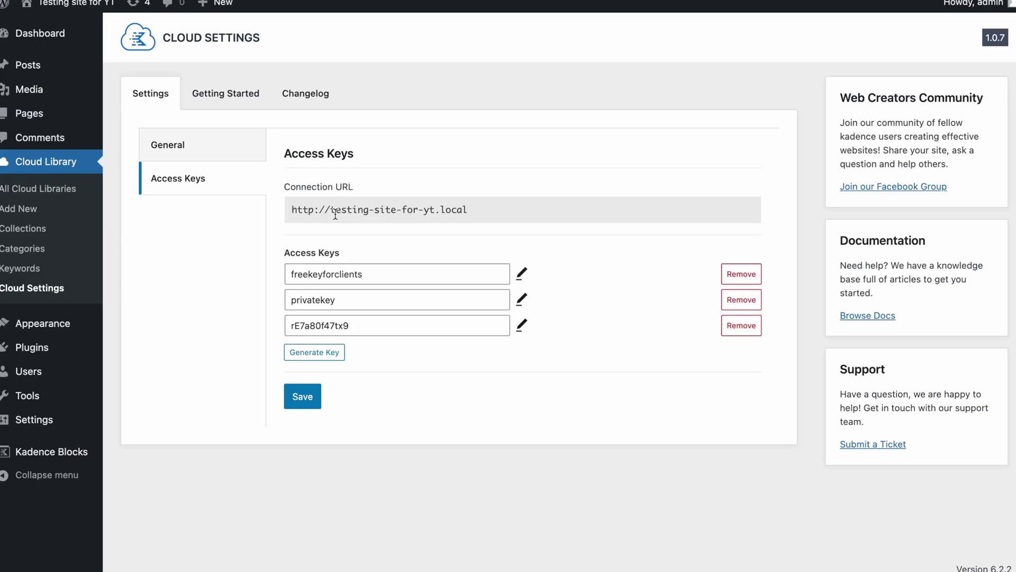
Copy the site's Connection URL from Cloud Settings into the new connection form
double_click(336, 214)
click(336, 213)
click(336, 214)
key(super+c)
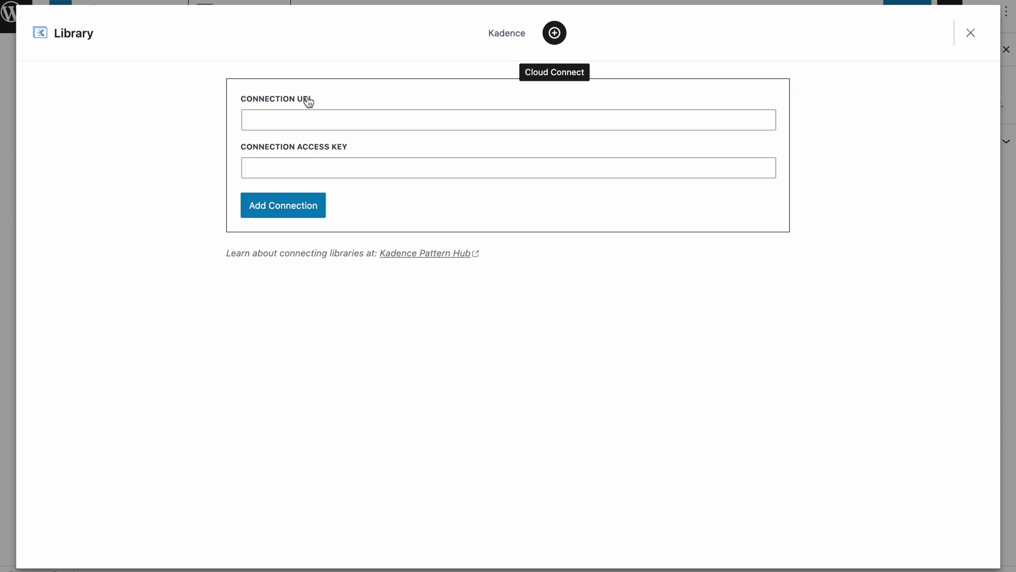
click(305, 115)
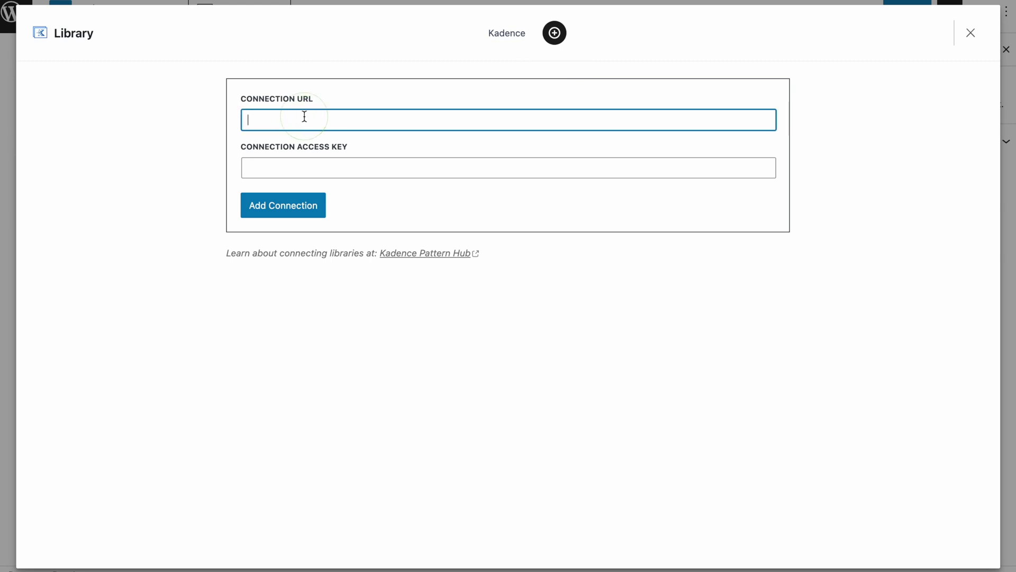
key(super+v)
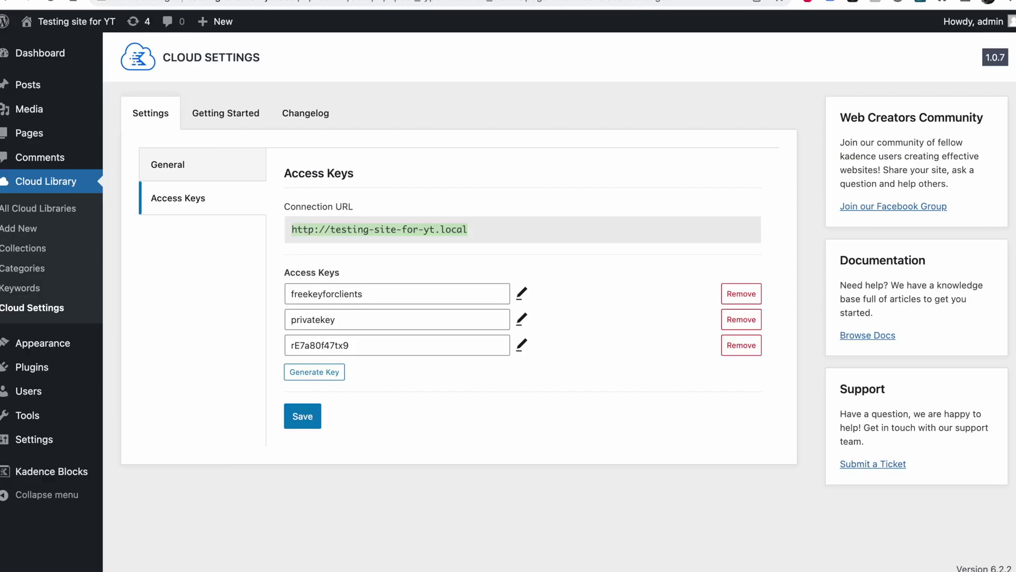
Paste the first access key into the form and add the EasyWP Tricks connection
double_click(334, 273)
key(super+c)
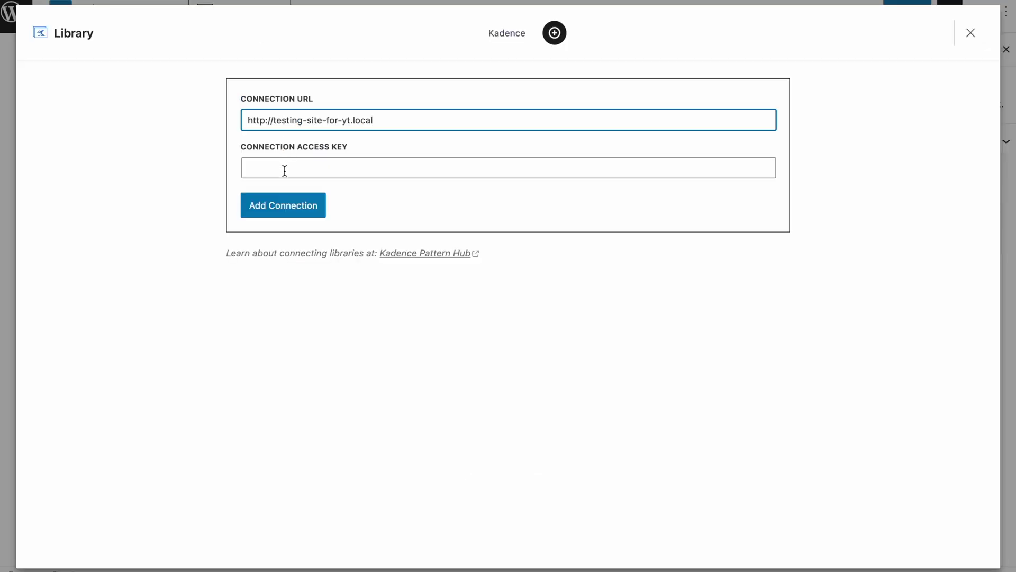
click(284, 171)
key(super+v)
click(303, 209)
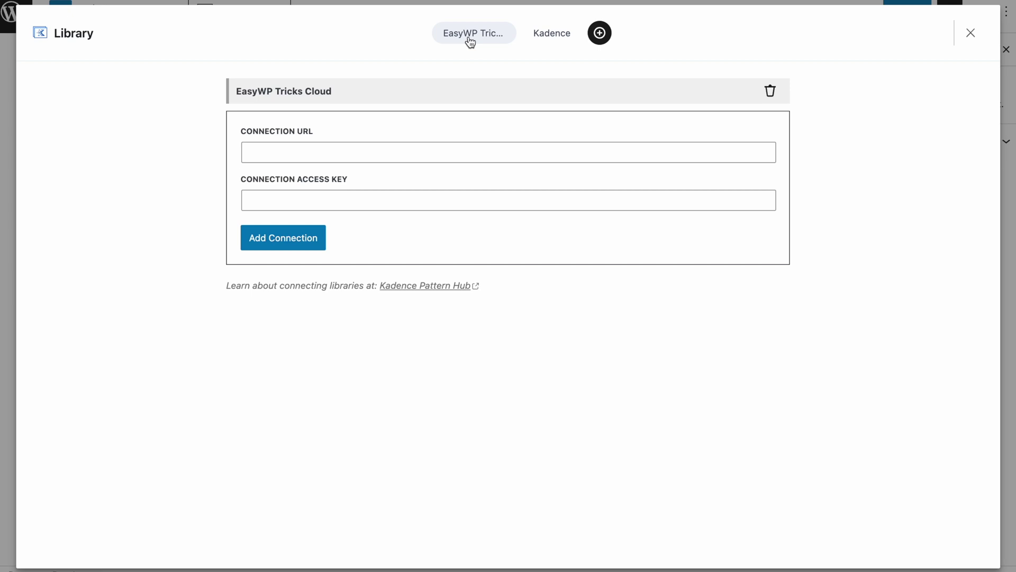
In the EasyWP Tricks library, filter to Logo patterns and insert the Logo slider pattern
click(472, 41)
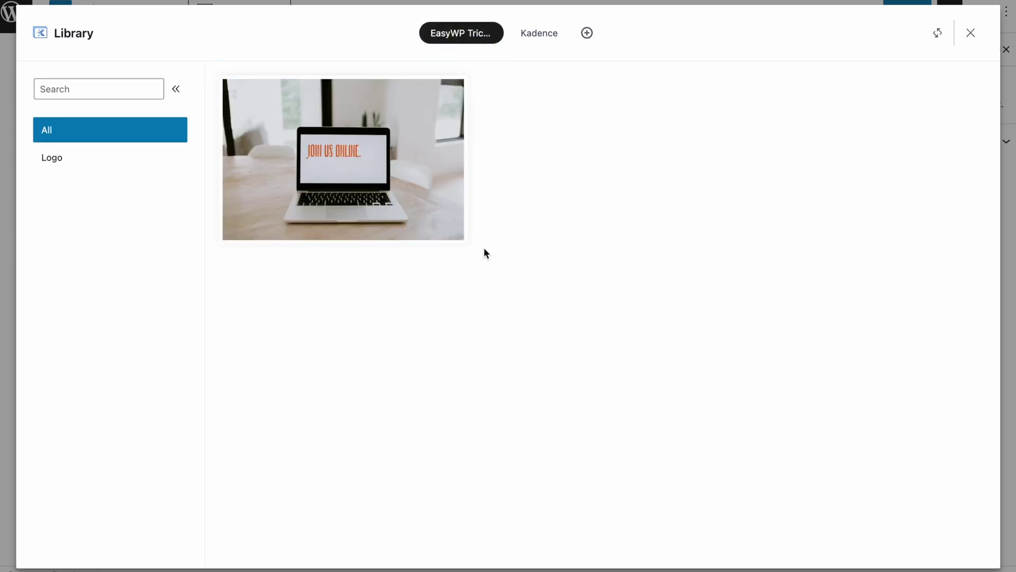
click(63, 160)
click(41, 134)
click(55, 164)
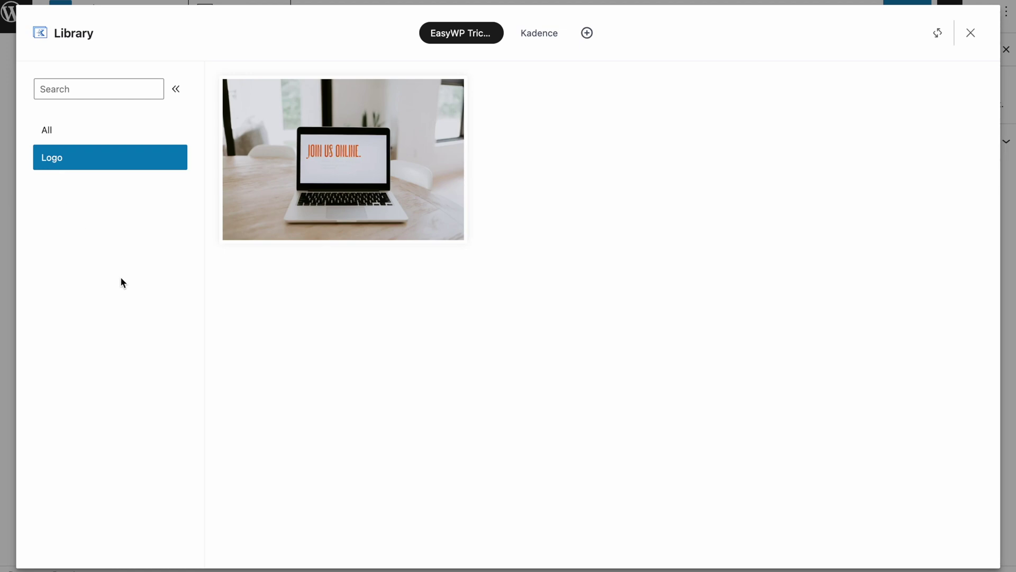
click(45, 139)
click(47, 168)
click(47, 158)
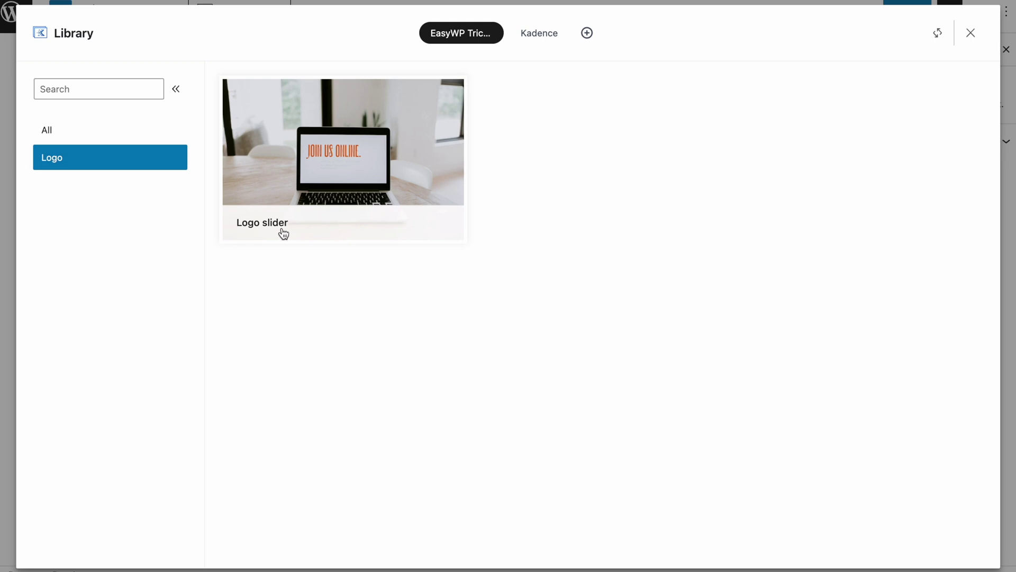
click(364, 132)
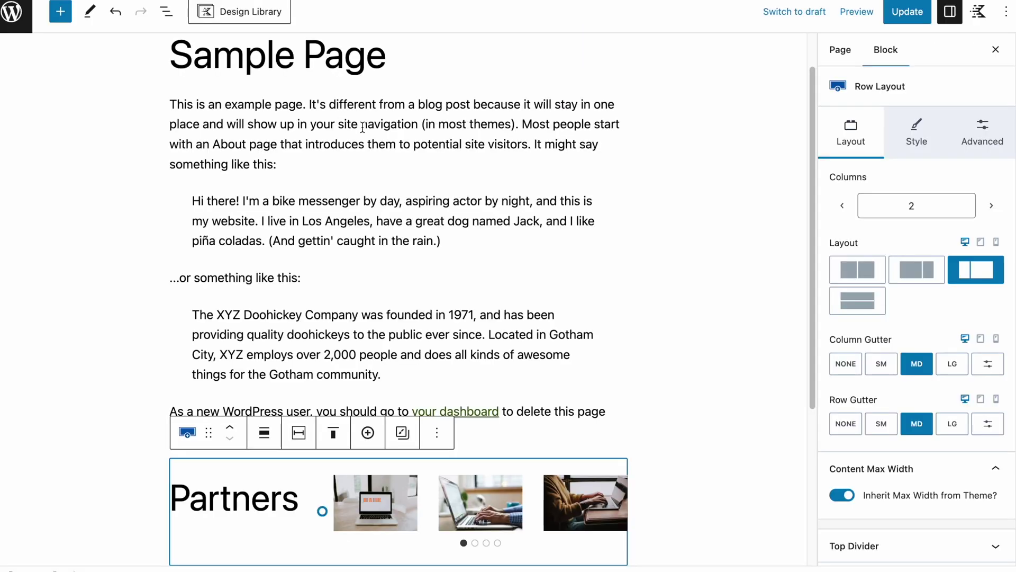
Check the row's content width and inspect the Row Layout and Section blocks in List View
scroll(365, 119, down, 2)
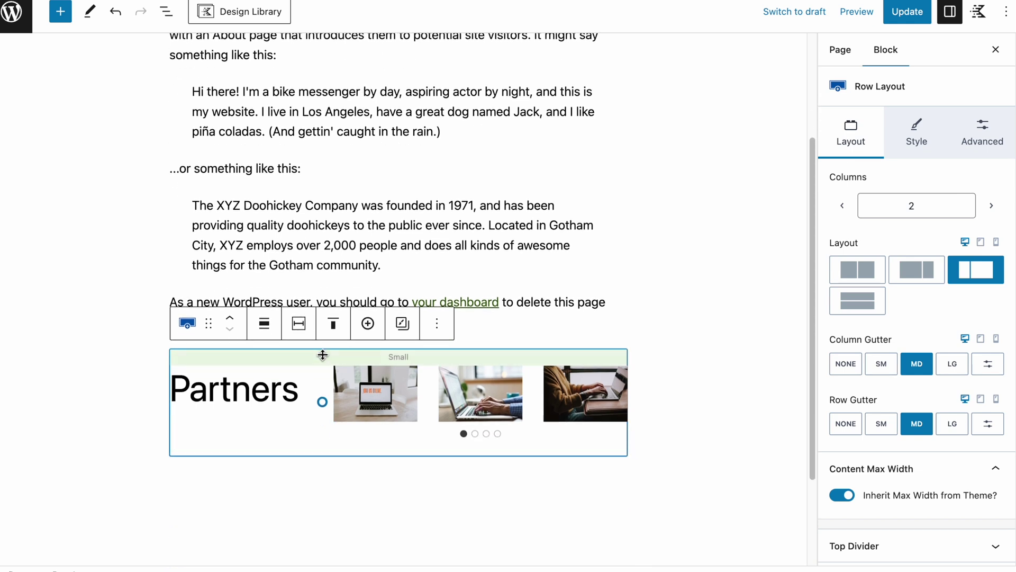
click(299, 323)
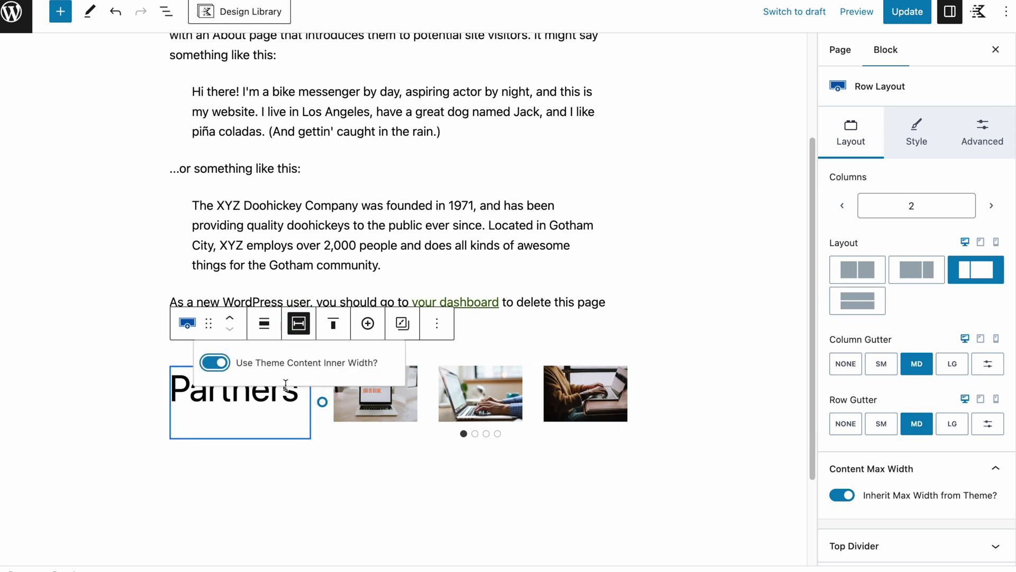
click(166, 11)
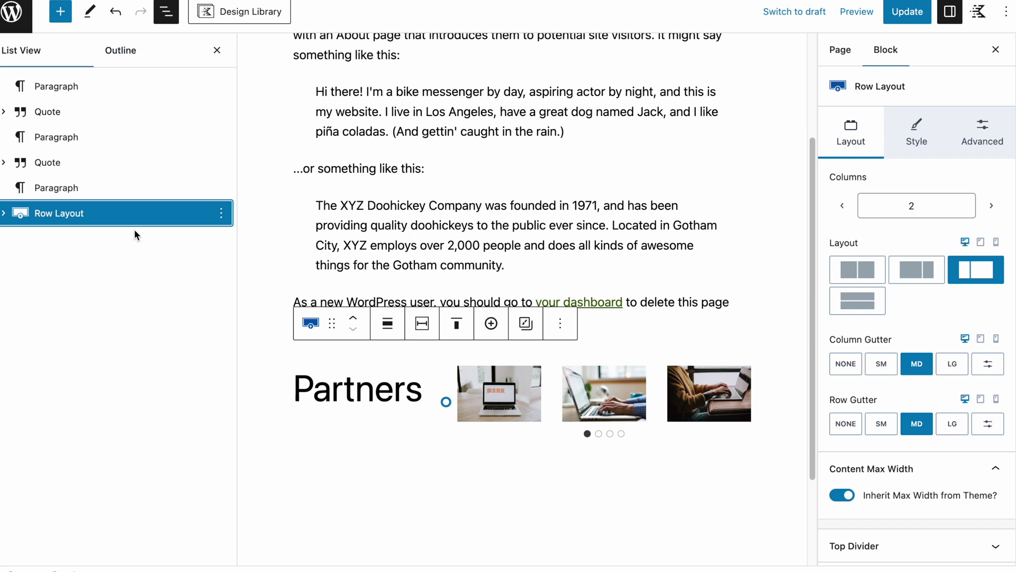
click(5, 216)
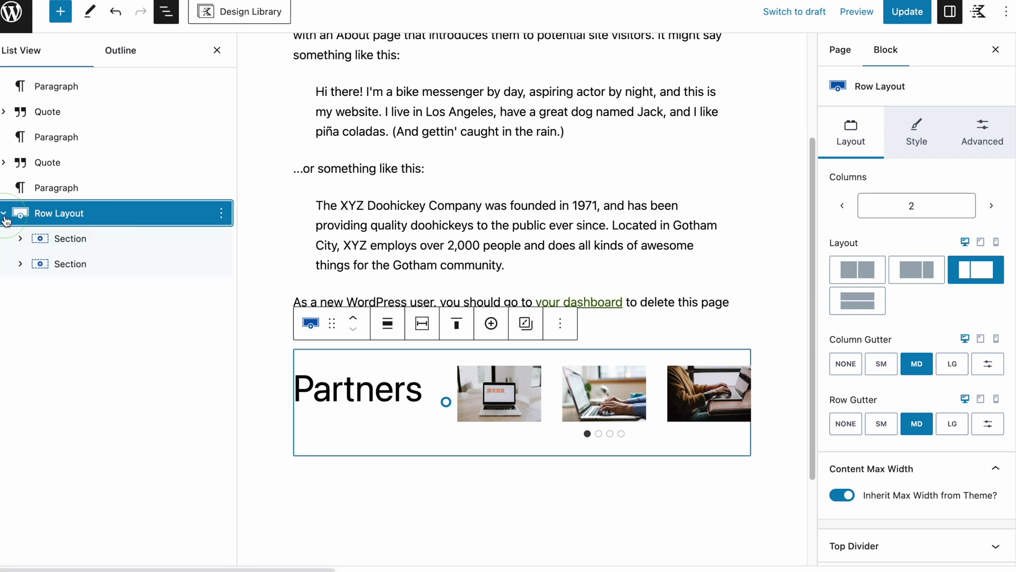
click(27, 266)
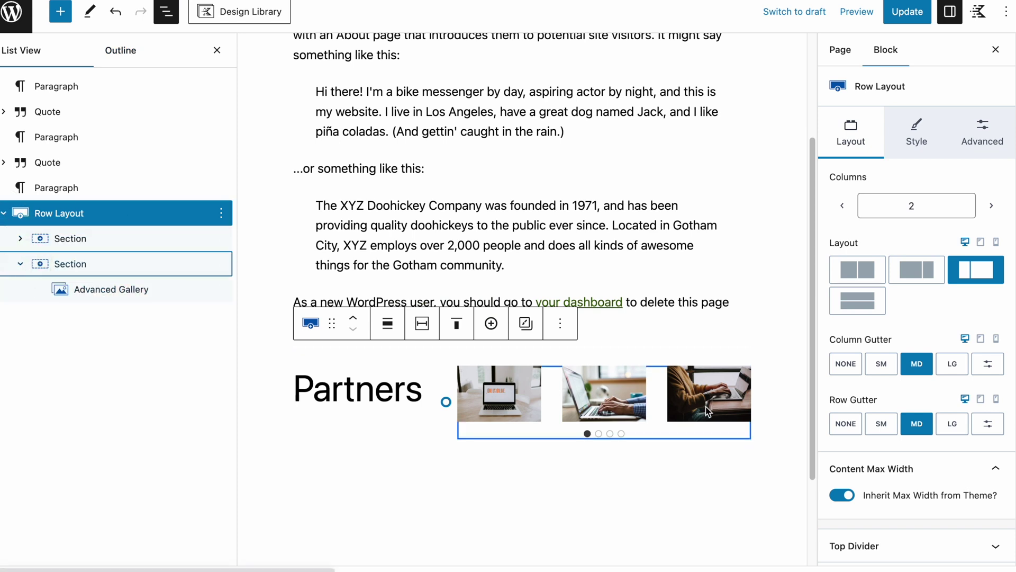
scroll(707, 411, down, 2)
scroll(818, 293, up, 5)
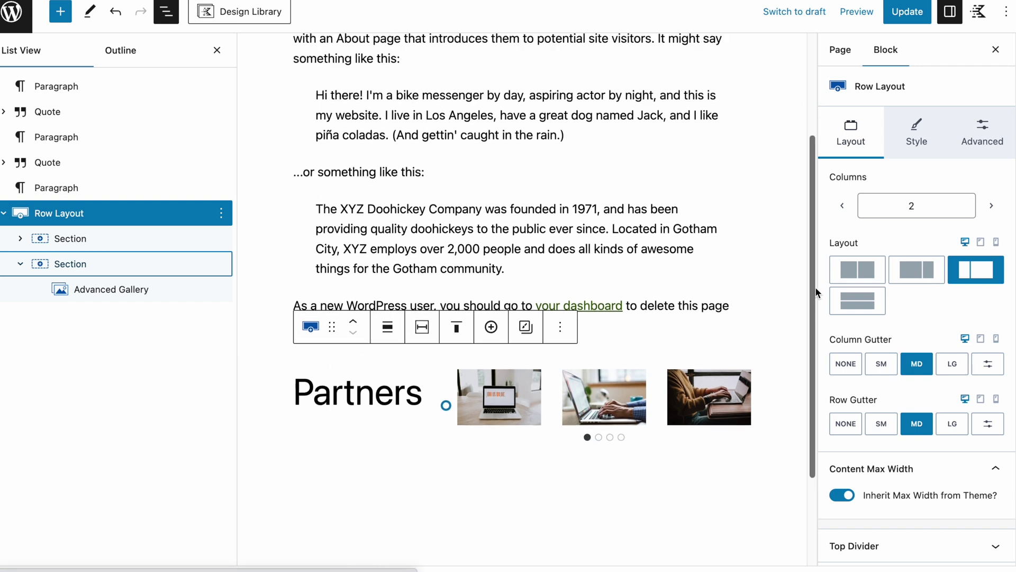
scroll(647, 546, down, 3)
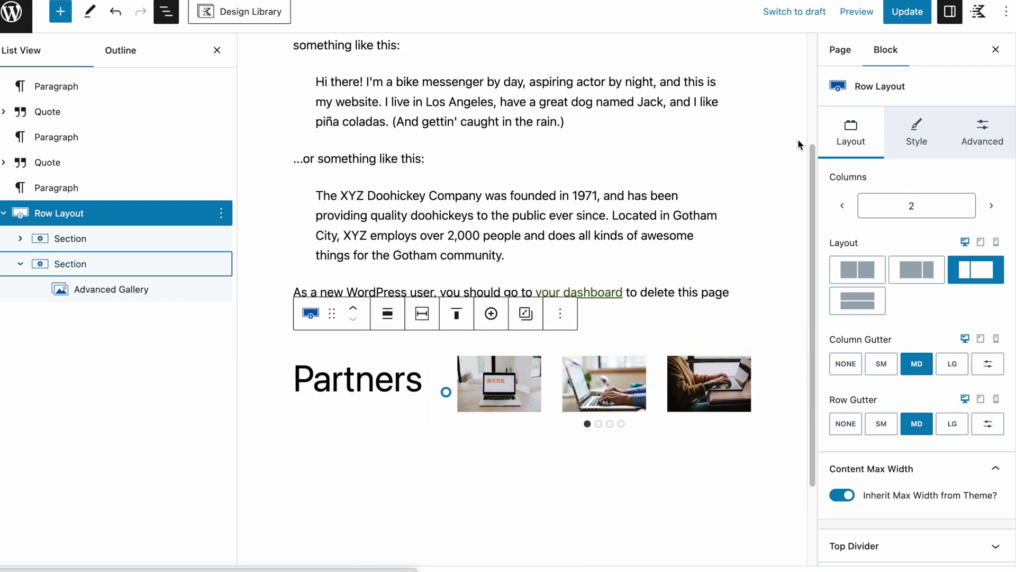
Update Sample Page and open the updated page in a new tab
click(904, 12)
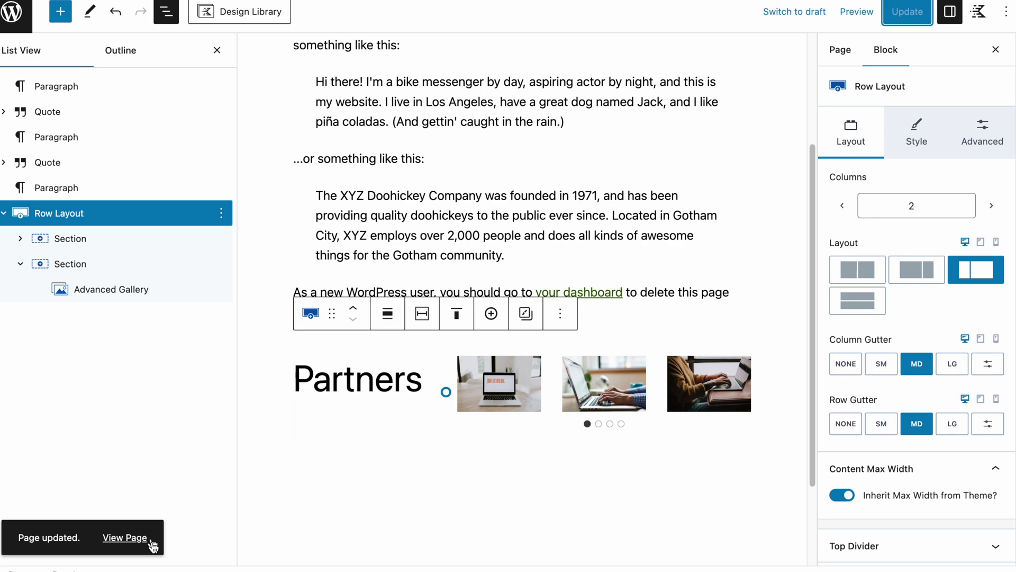
click(139, 540)
right_click(140, 543)
click(175, 297)
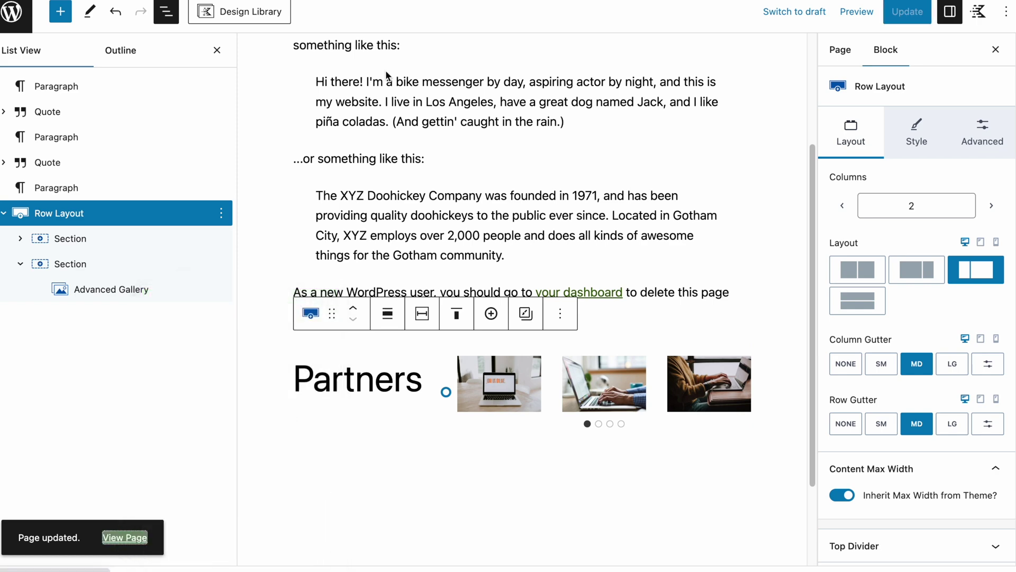
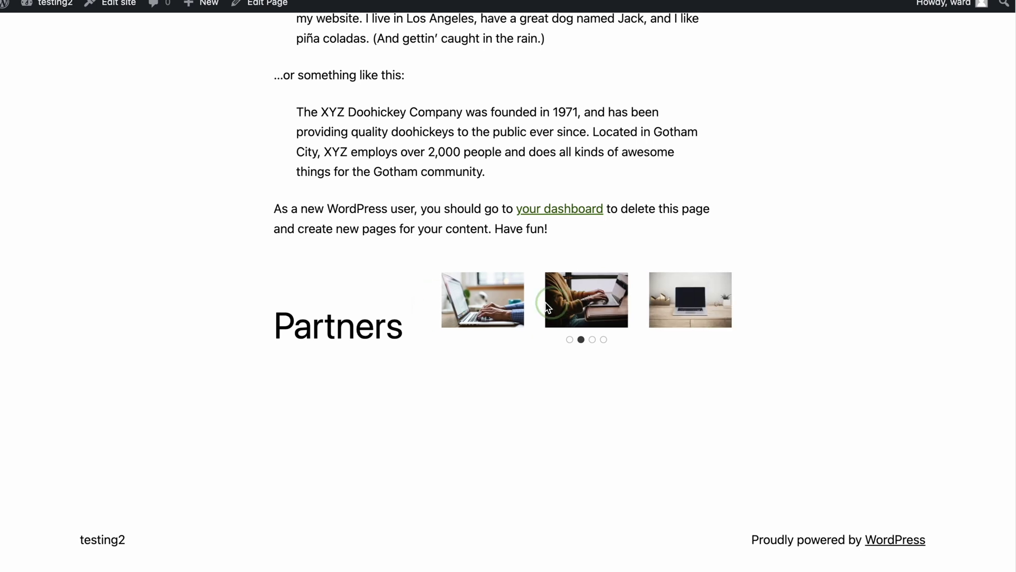
Advance the Partners image carousel to another slide
click(637, 319)
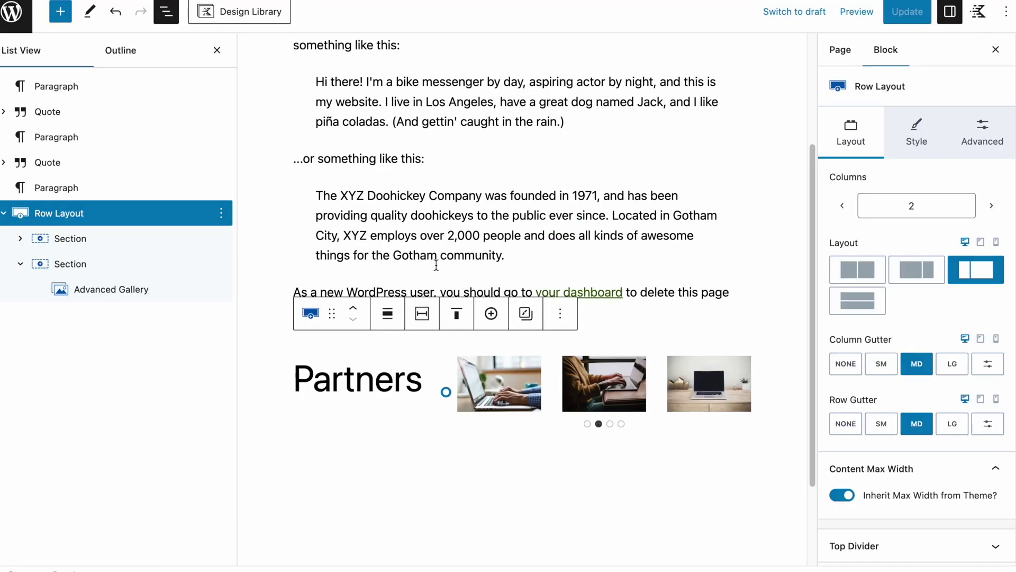
Review the Page, Kadence and Row Layout sidebar settings, then go to All Cloud Libraries
scroll(788, 99, up, 3)
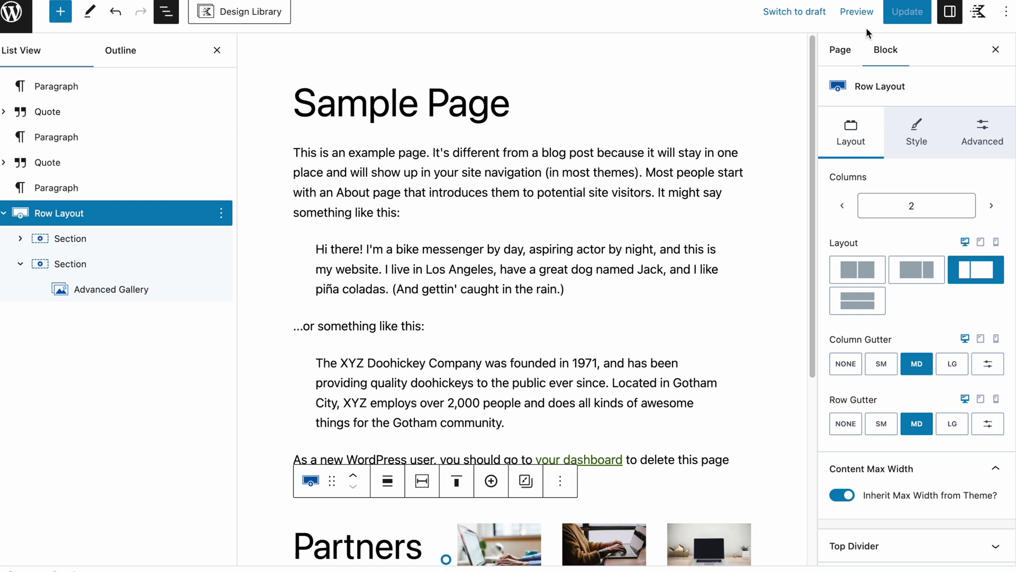
click(840, 49)
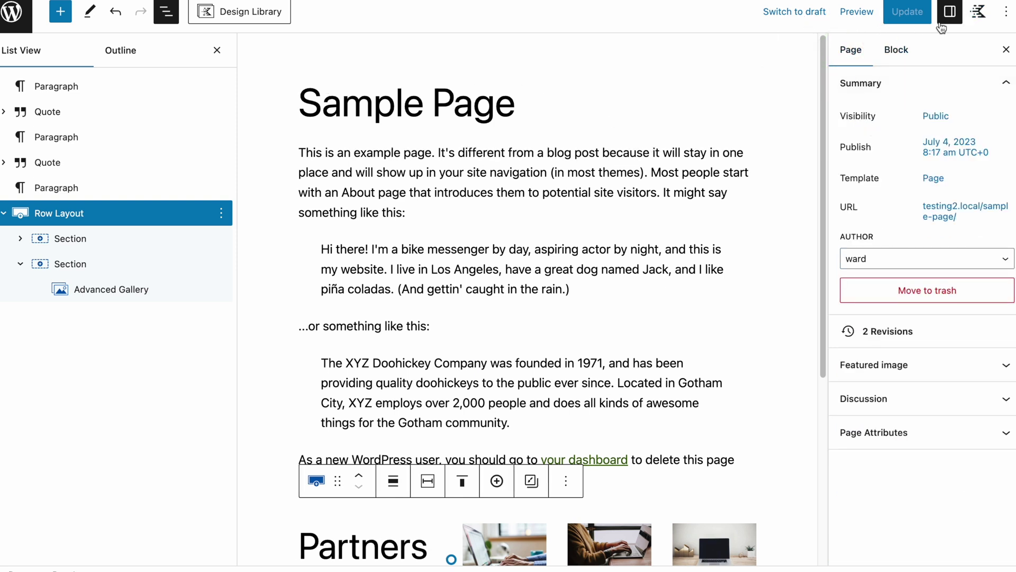
click(967, 18)
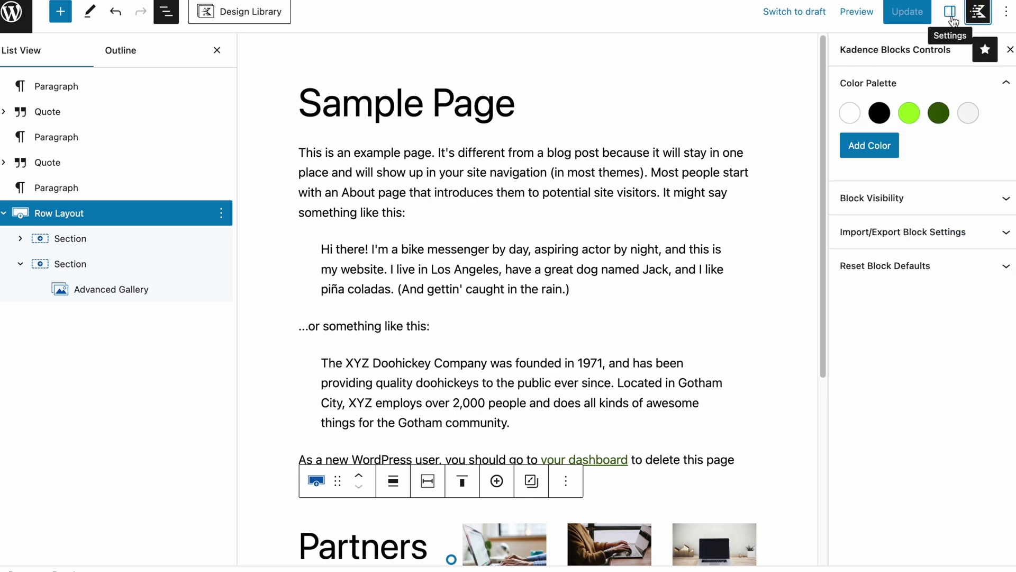
click(951, 12)
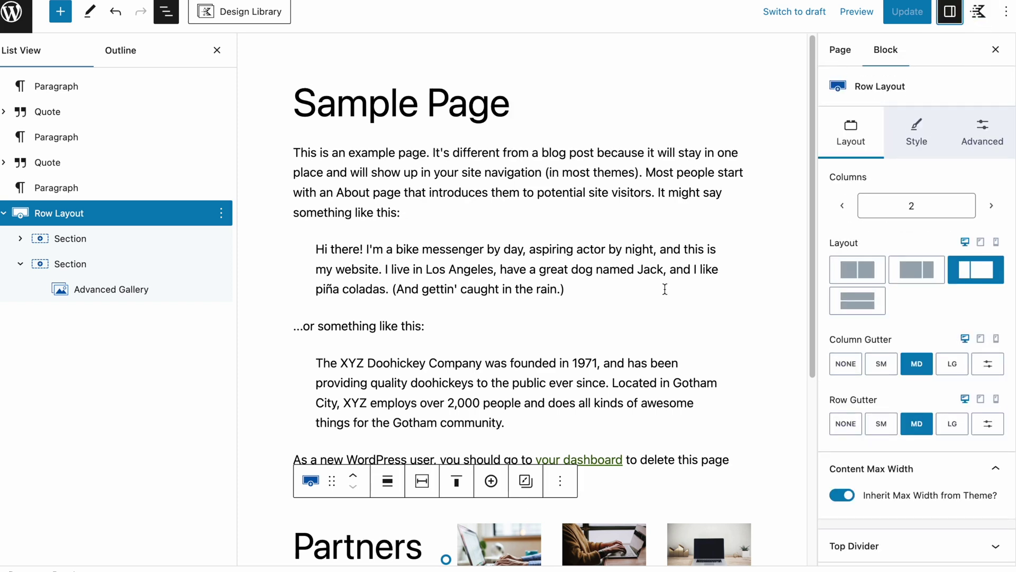
scroll(396, 182, down, 2)
scroll(477, 318, up, 2)
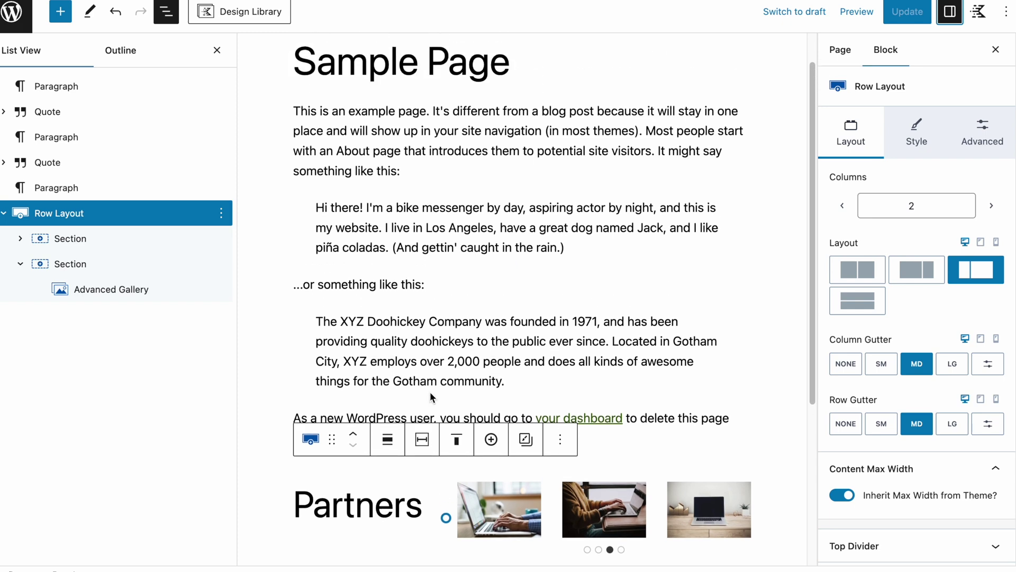
scroll(564, 384, down, 3)
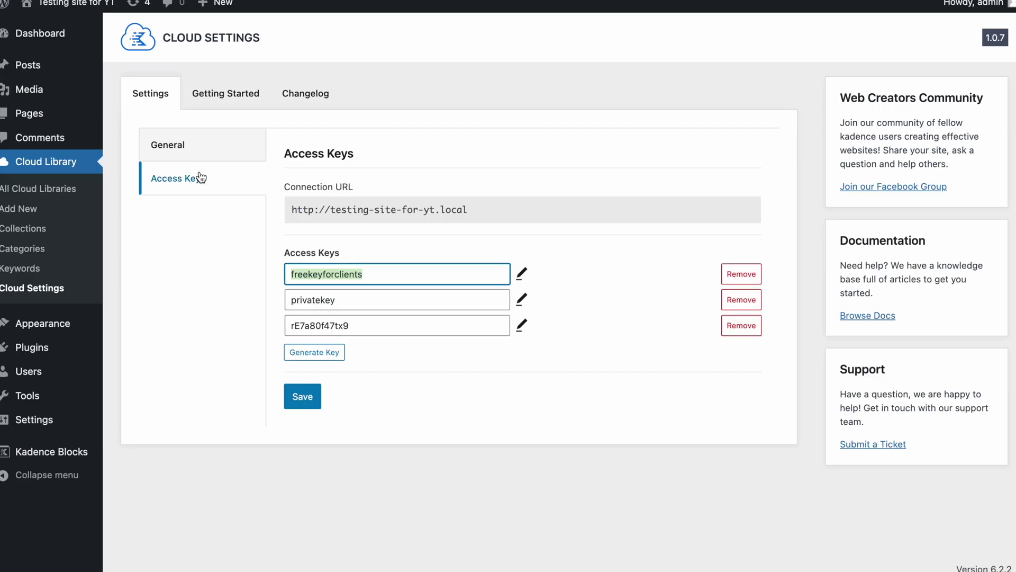
click(53, 189)
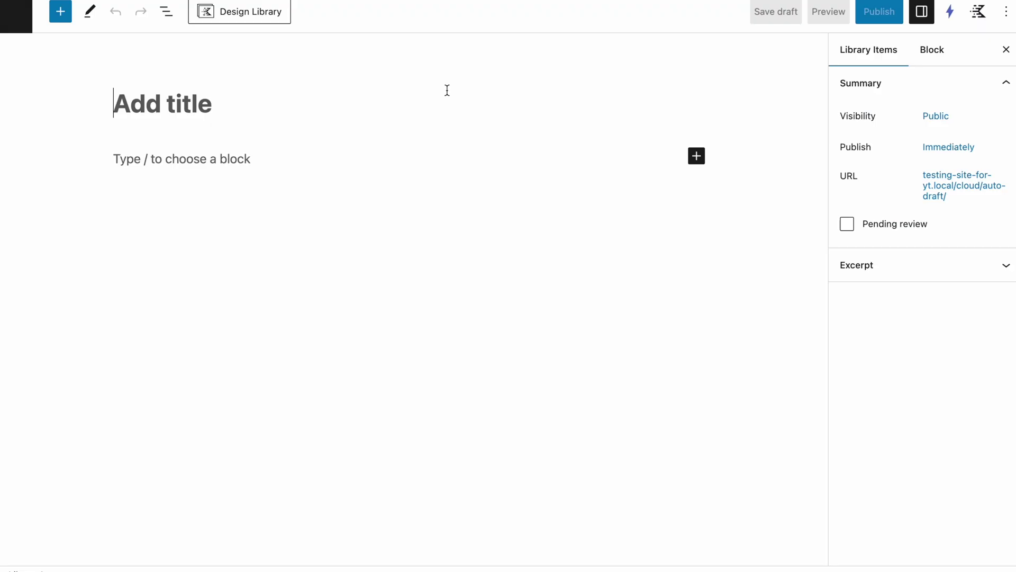
Title the item 'Header section' and insert a single-column Row Layout via /row
text(He)
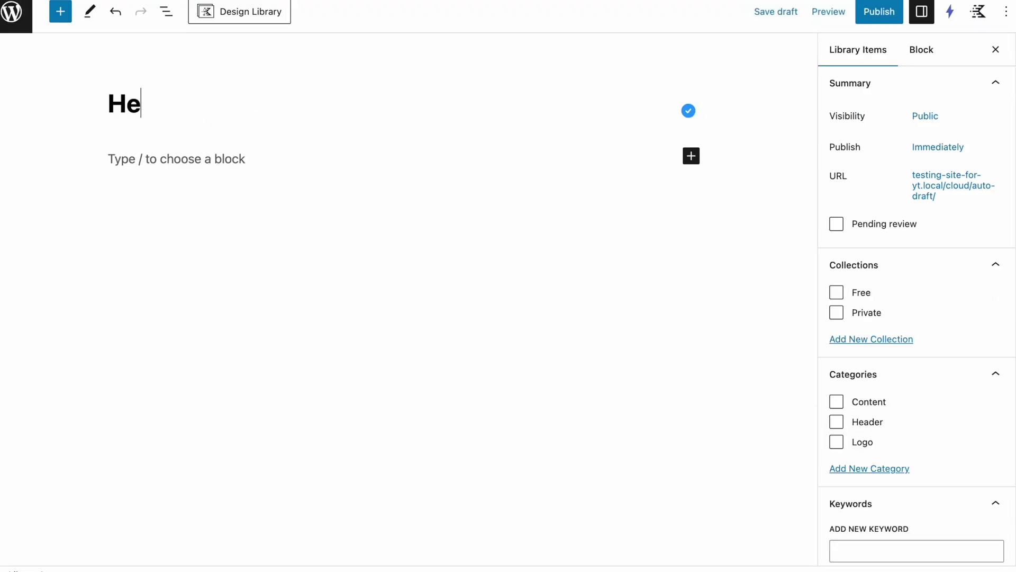
text(ader section)
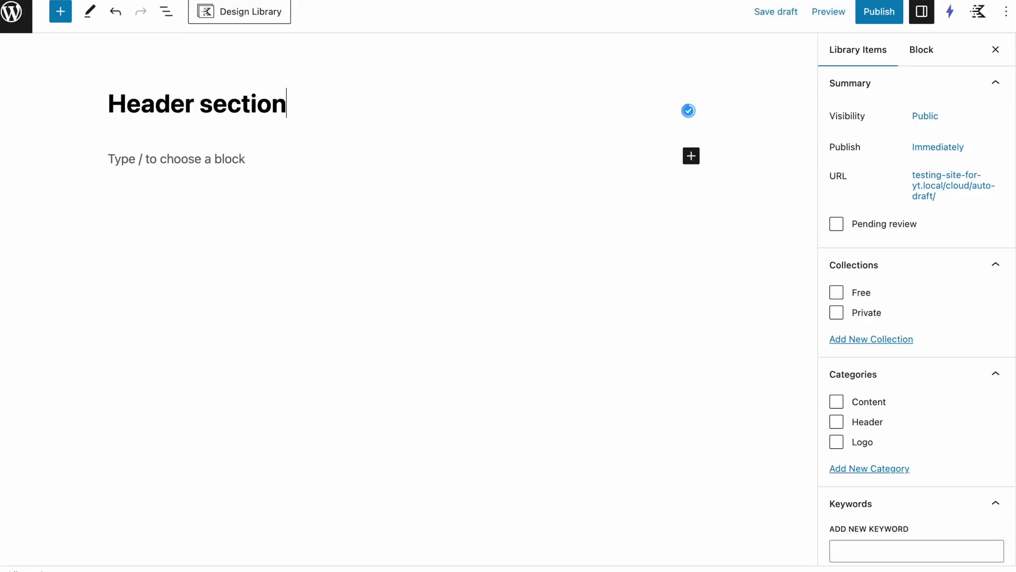
click(150, 165)
text(/row)
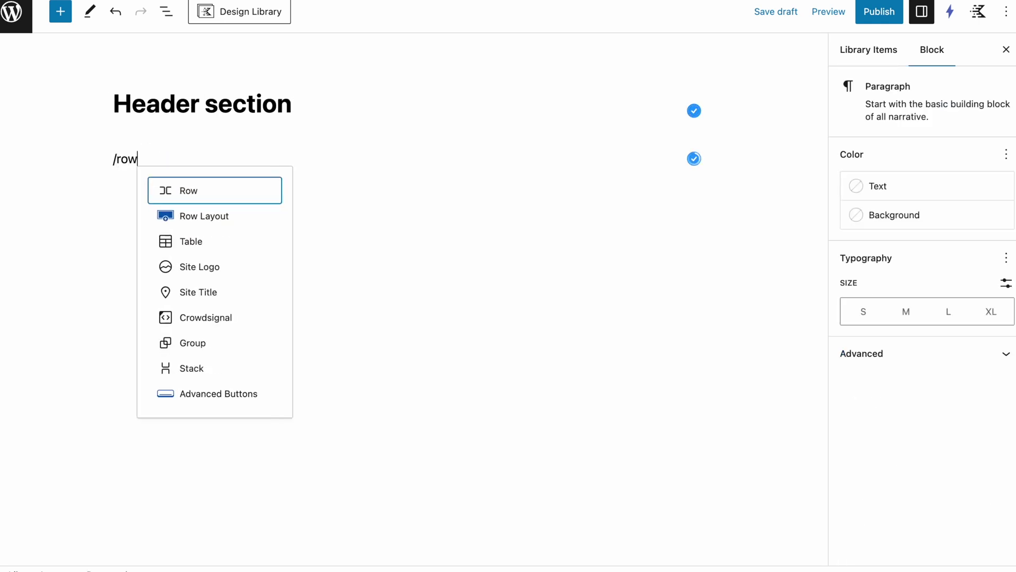
click(170, 214)
click(176, 213)
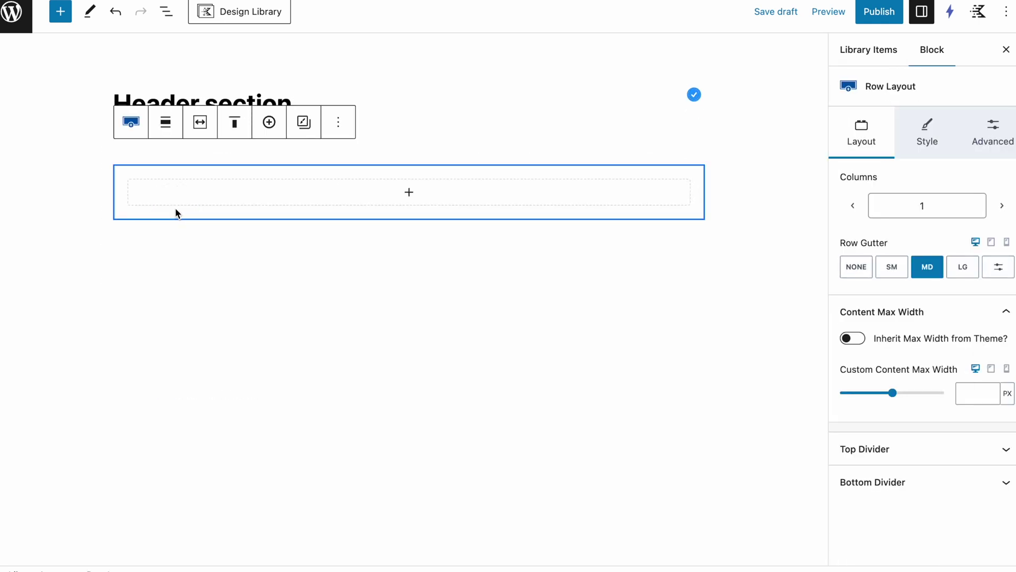
Set the row's background image to the hands-typing-on-laptop photo
click(933, 153)
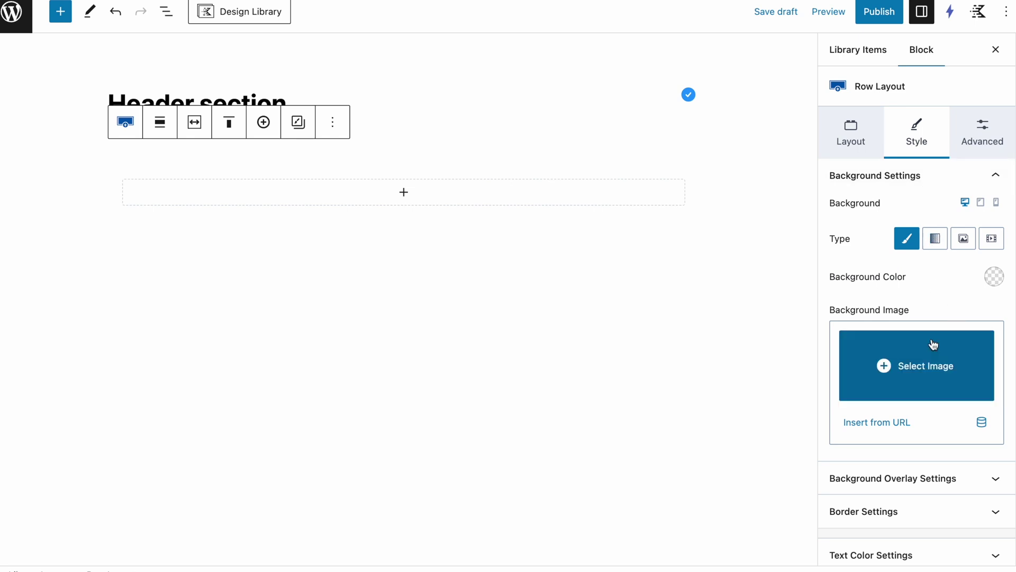
click(915, 365)
click(178, 380)
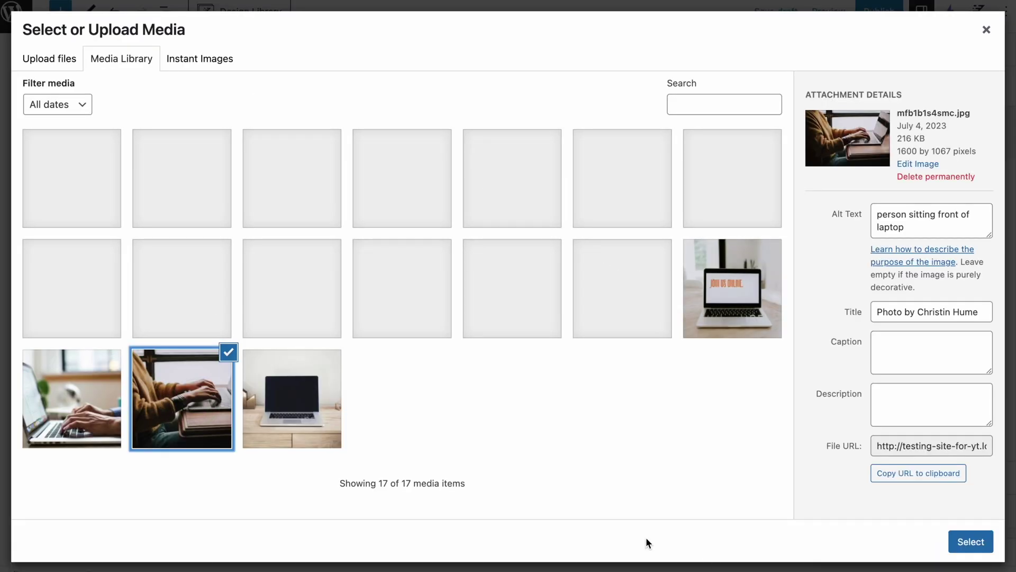
click(971, 541)
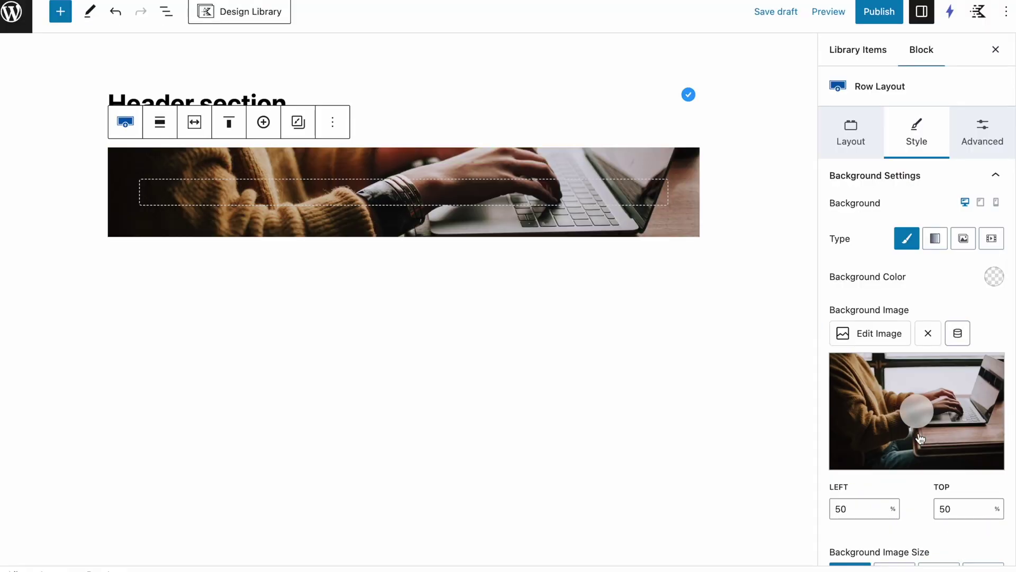
Set the row's minimum height to 100 VH
click(980, 148)
click(922, 347)
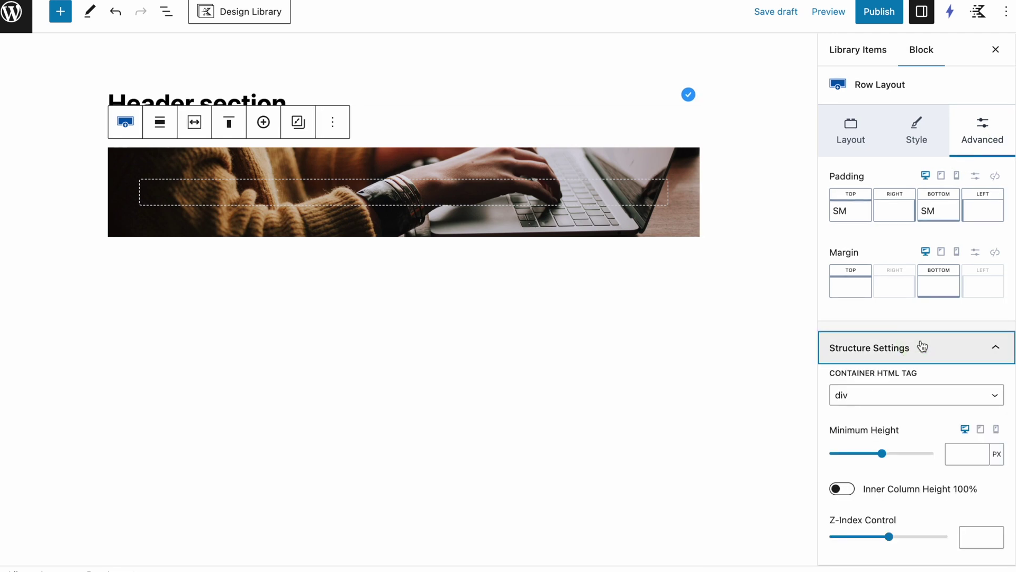
click(997, 454)
click(991, 480)
click(967, 460)
text(100)
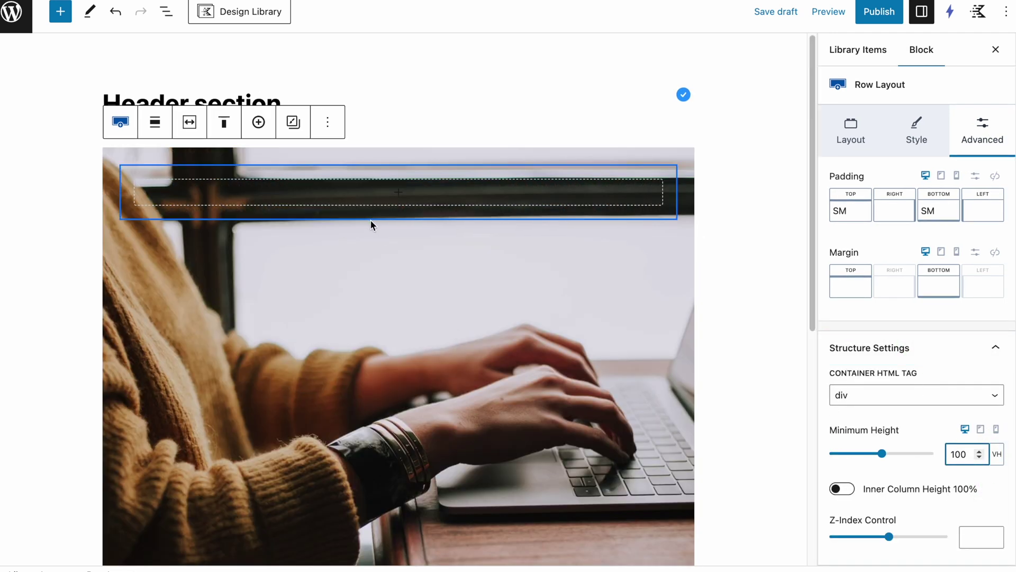
click(376, 200)
Add a centered, largest-size white Advanced Text heading reading 'Testing my cloud'
click(490, 297)
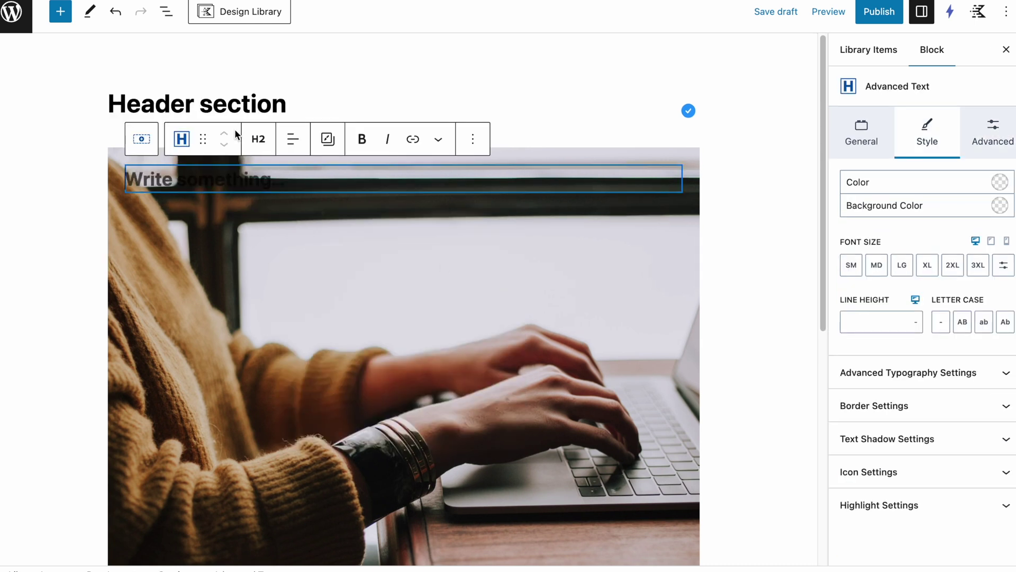
click(292, 139)
click(317, 208)
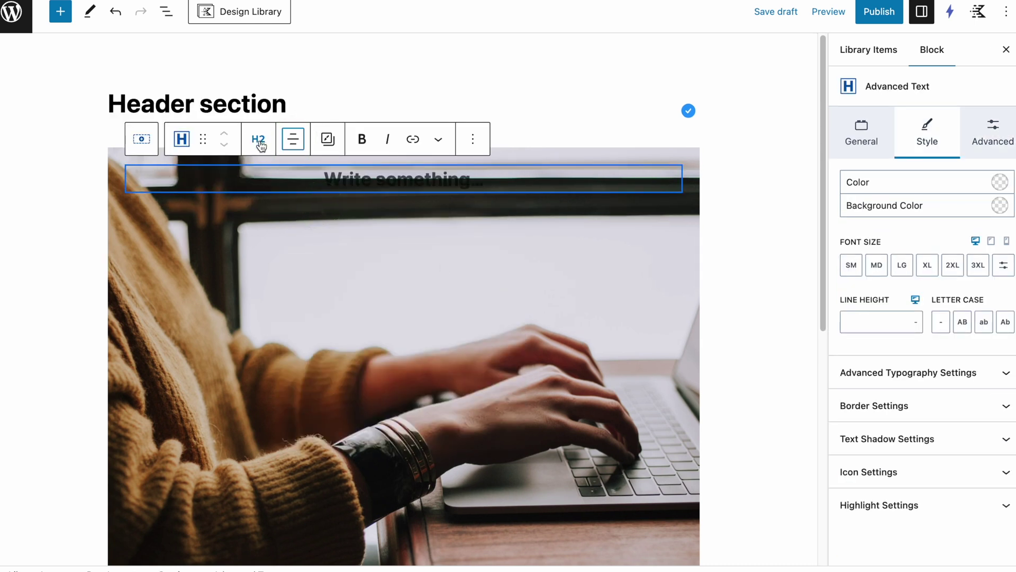
click(977, 265)
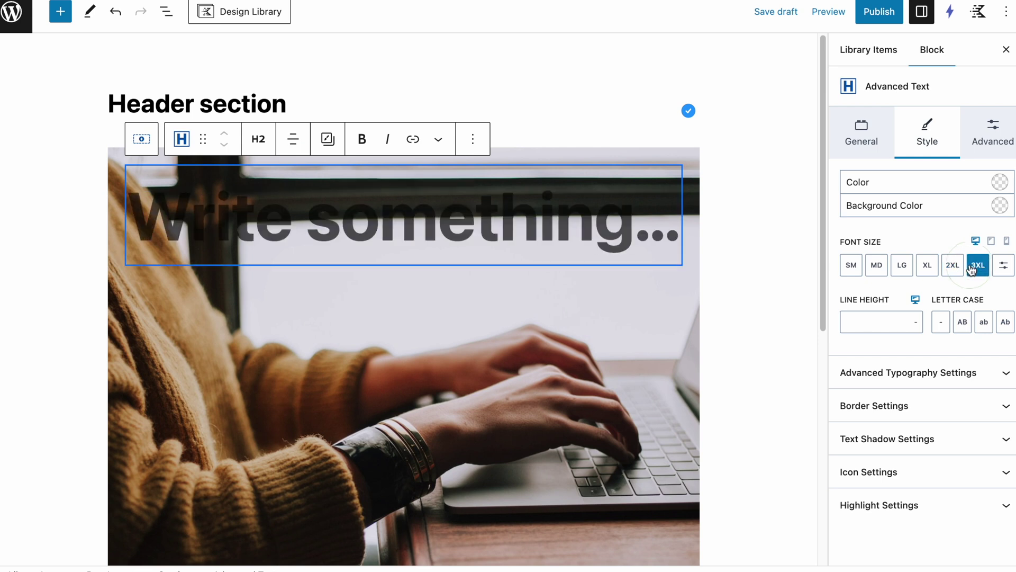
click(1000, 182)
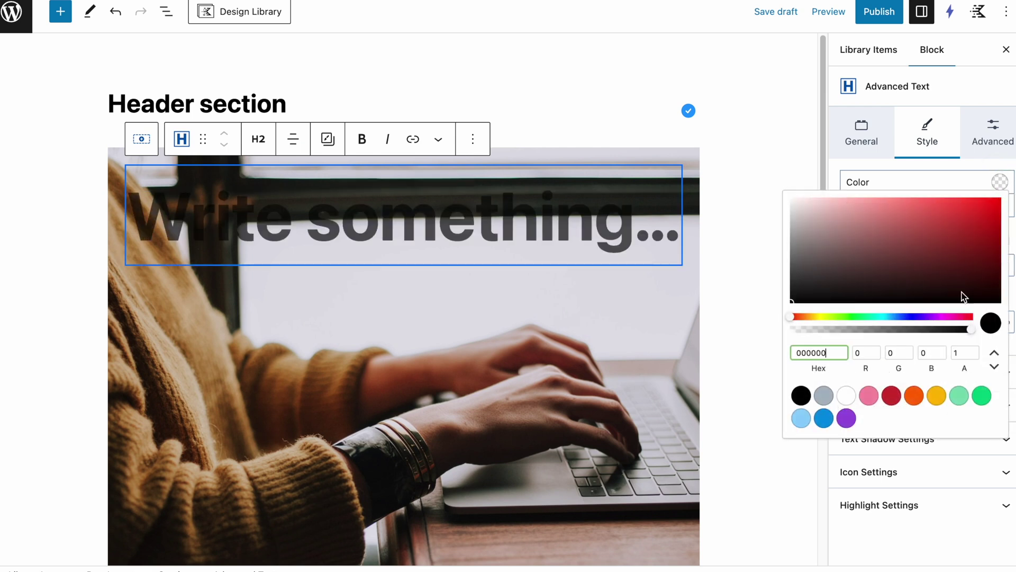
click(846, 395)
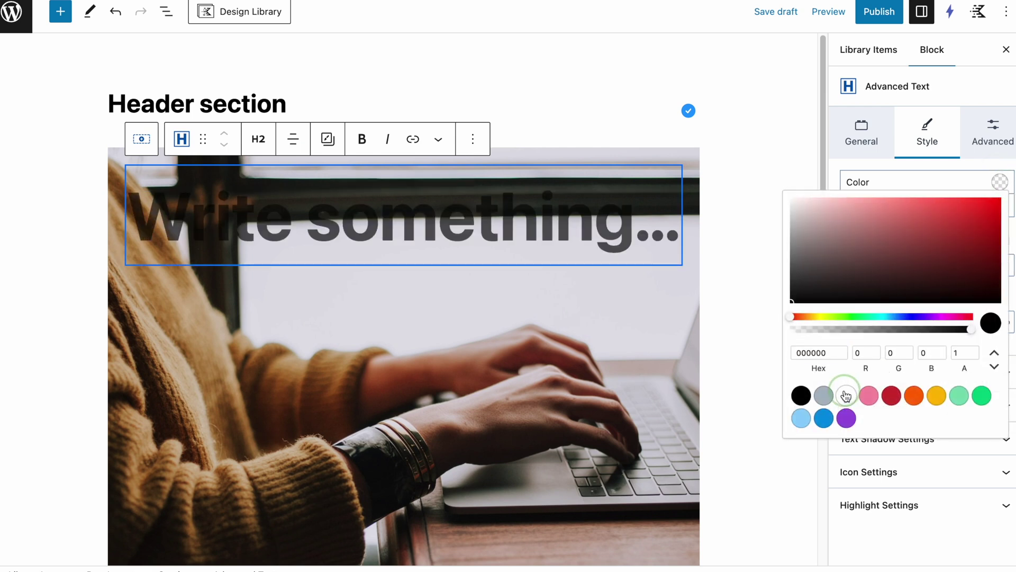
click(410, 215)
text(Test)
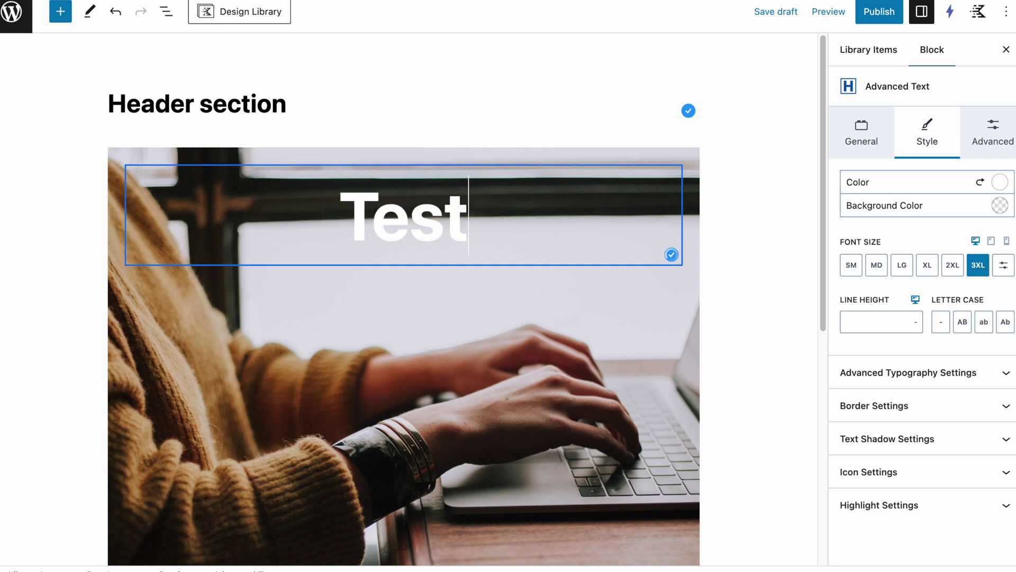
text(ing my cloud)
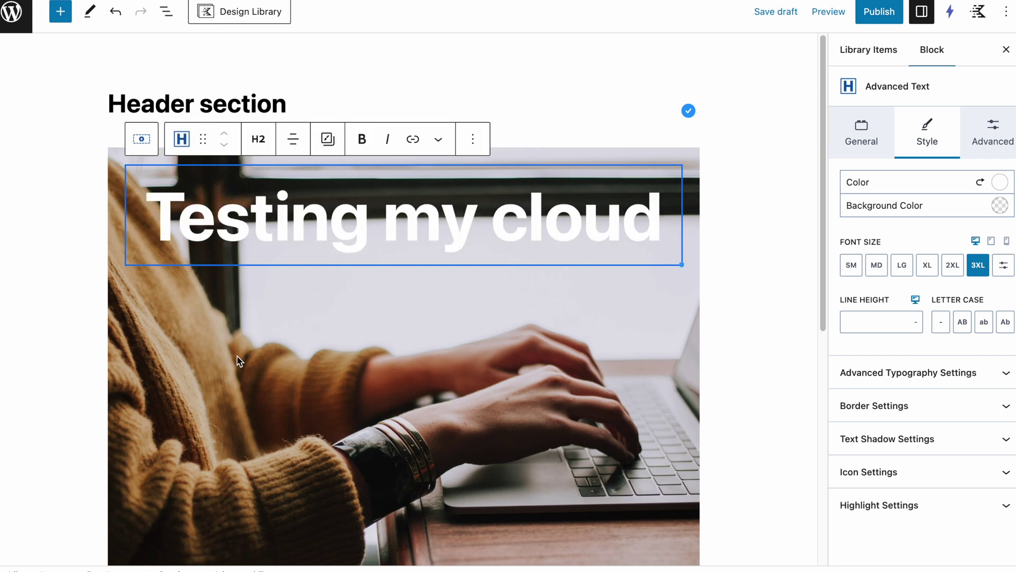
Give the row's background a black overlay and start publishing the item
scroll(292, 402, down, 1)
click(292, 402)
scroll(292, 402, down, 1)
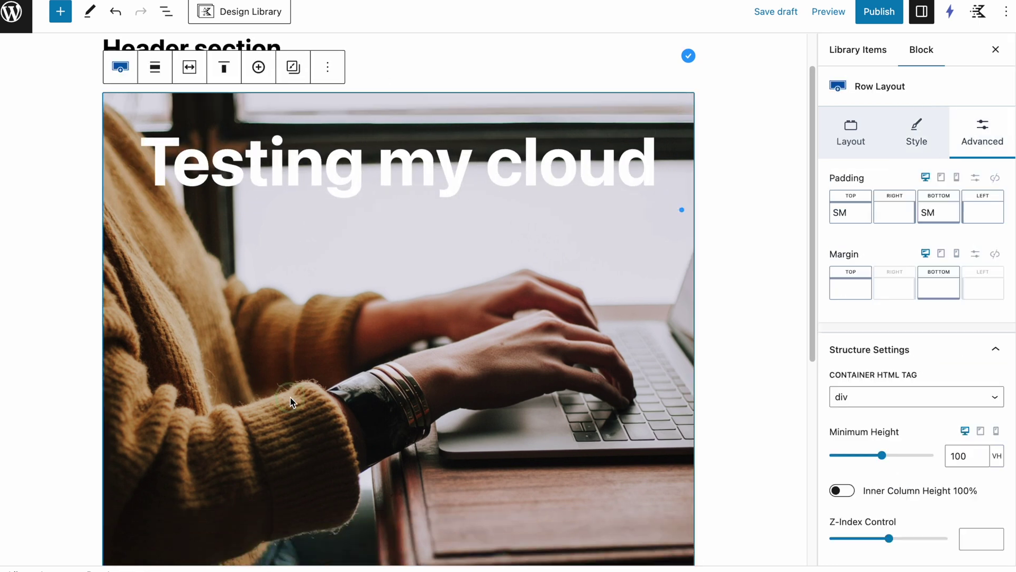
click(916, 130)
scroll(900, 307, down, 3)
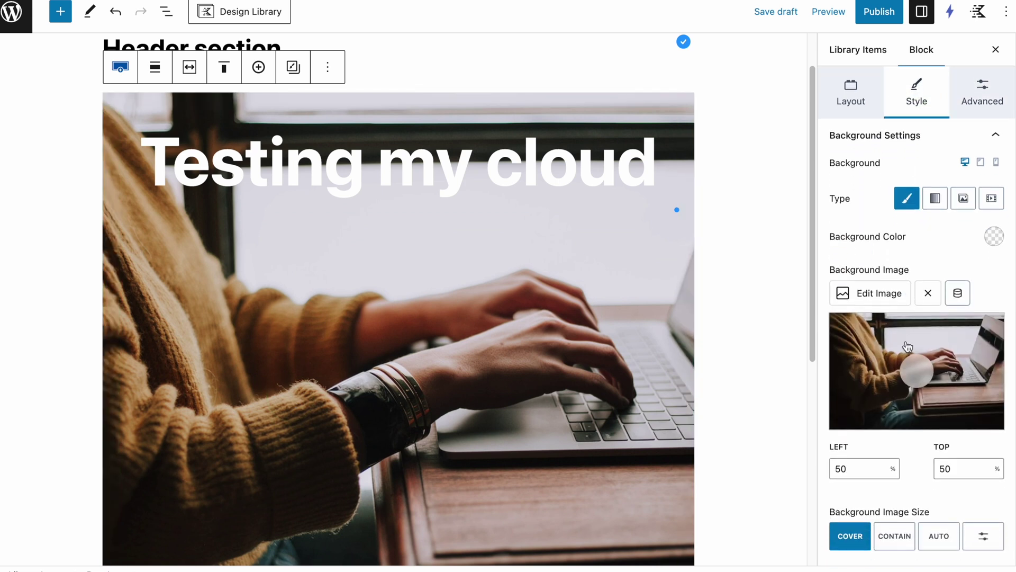
scroll(931, 318, down, 3)
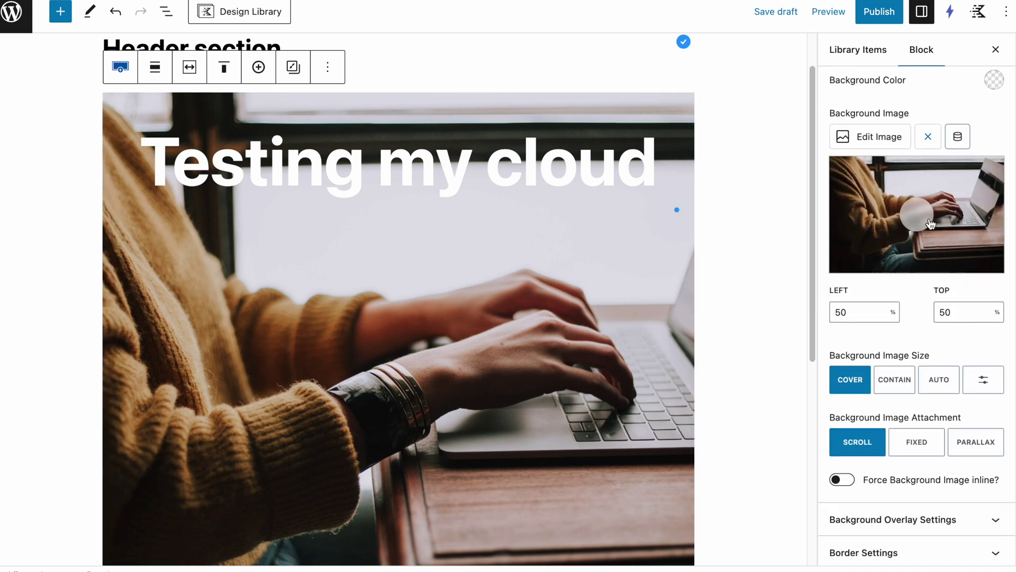
click(896, 480)
click(994, 415)
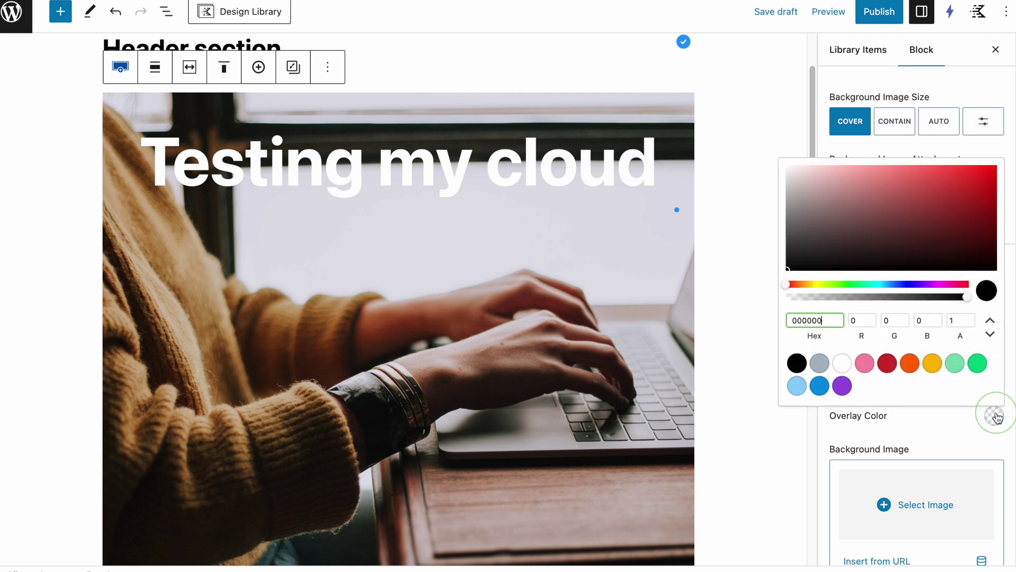
click(797, 363)
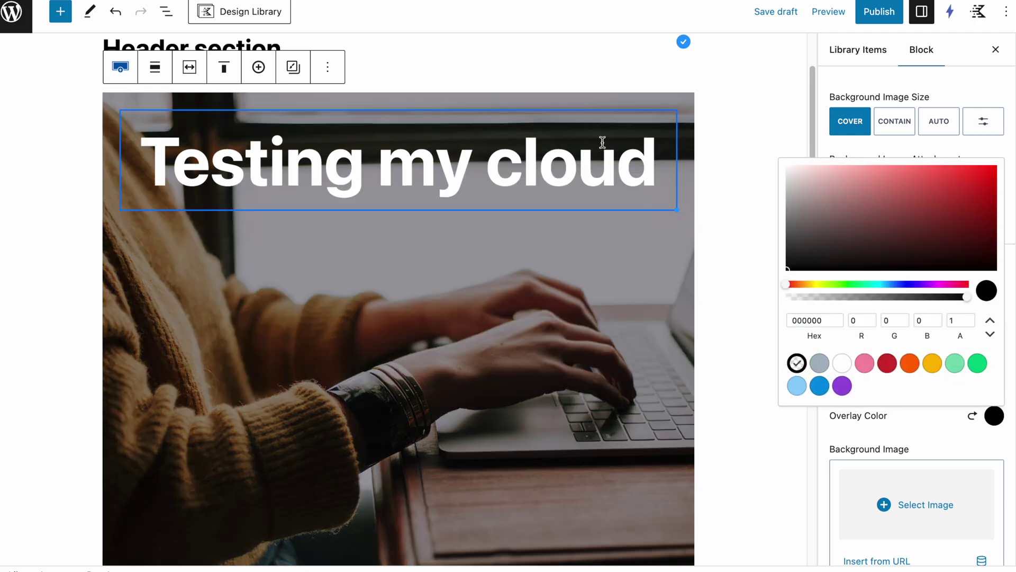
click(890, 13)
Publish the item, assign it to Free collection and Content and Header categories, then update
click(889, 13)
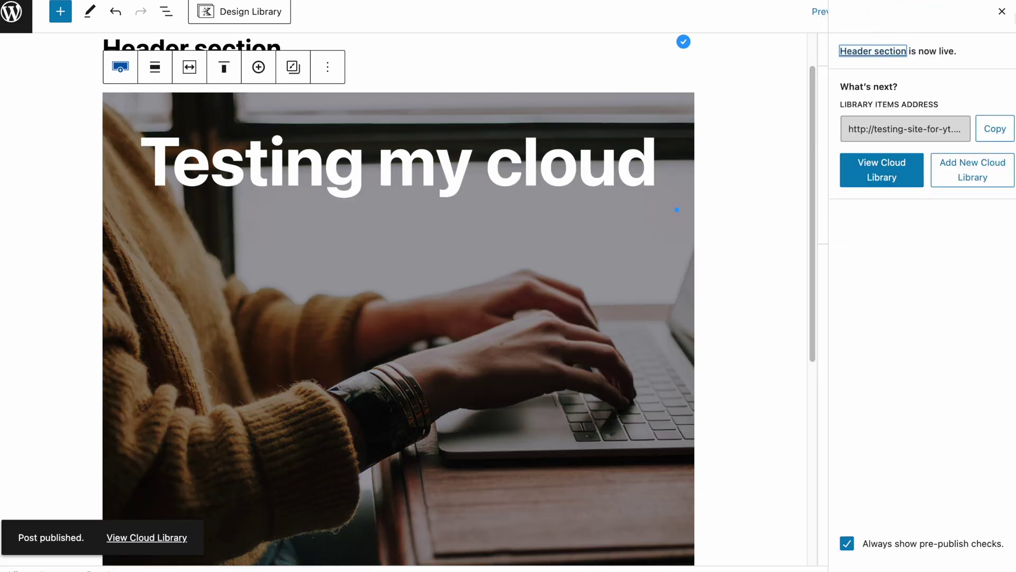
click(1002, 11)
click(858, 49)
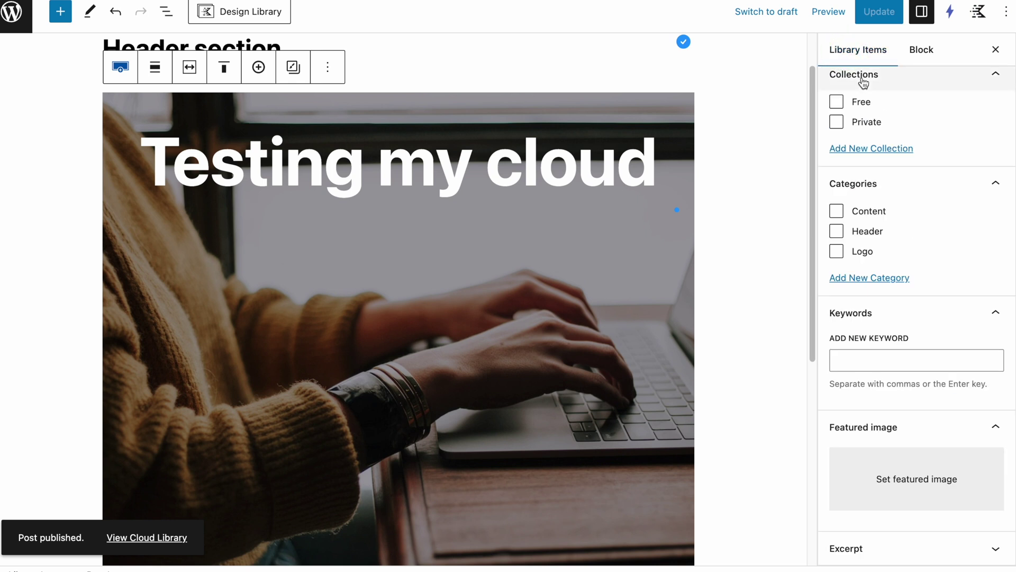
scroll(852, 109, up, 1)
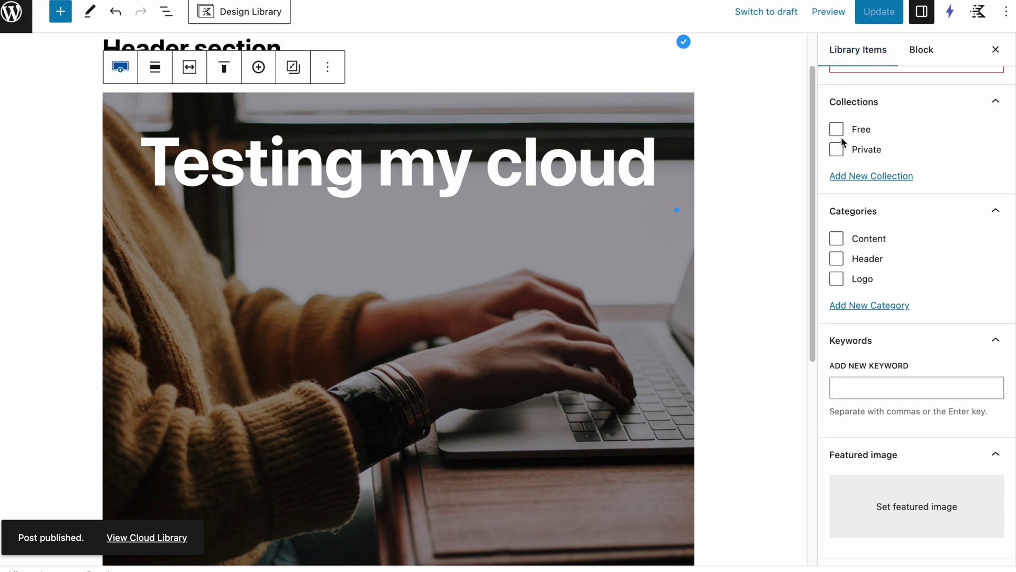
click(835, 130)
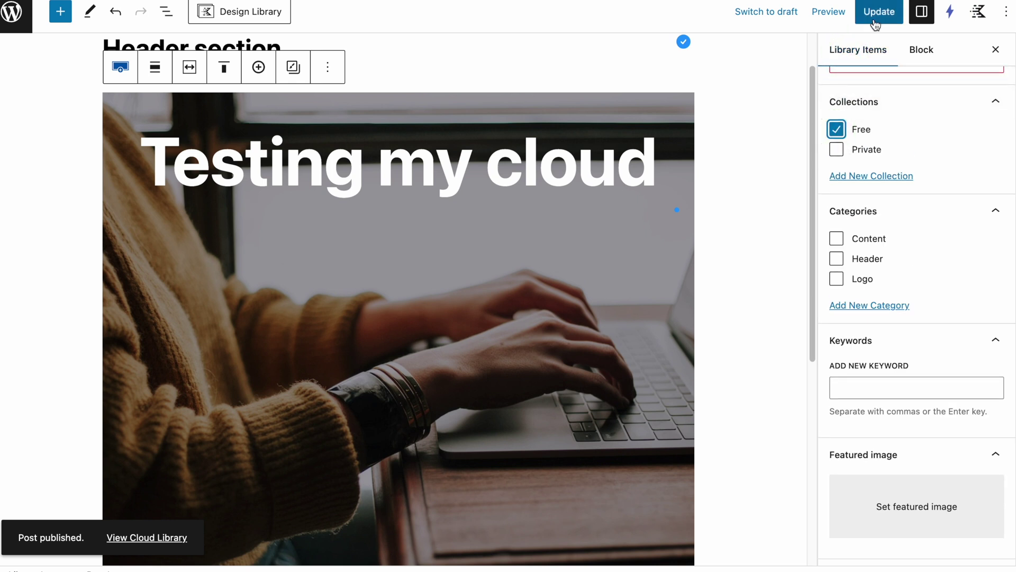
click(836, 261)
click(836, 238)
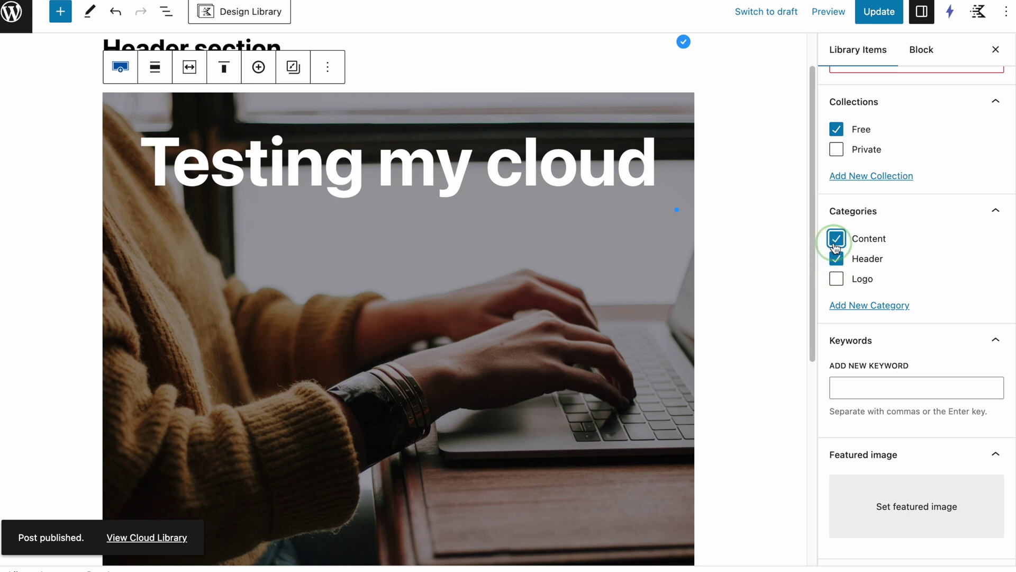
scroll(868, 264, down, 1)
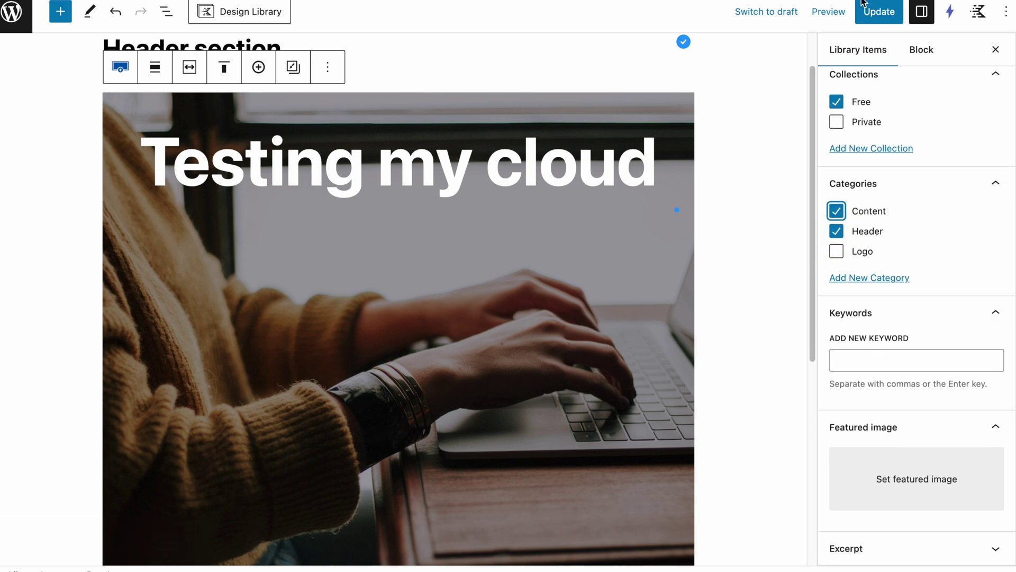
click(879, 11)
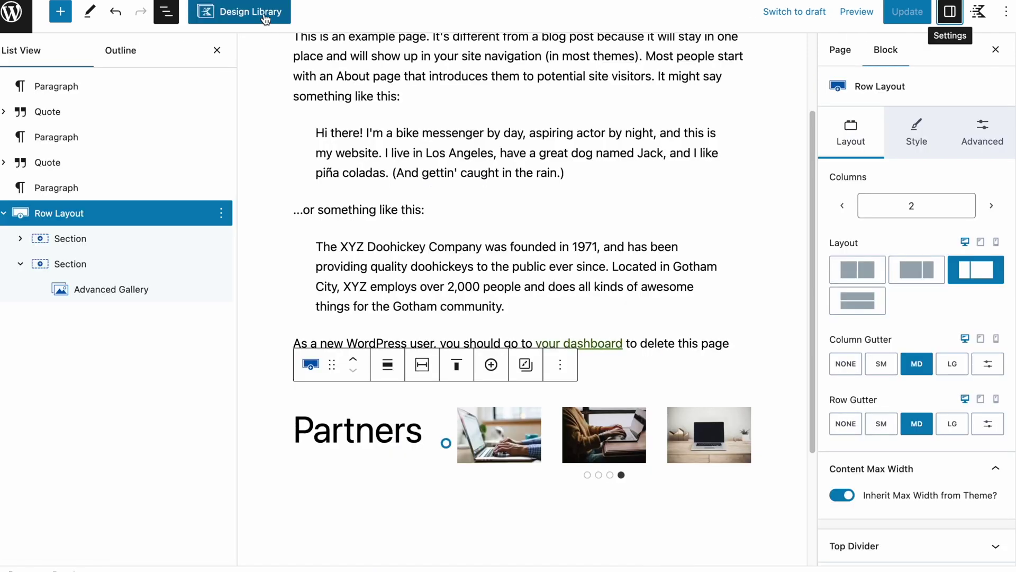
Open the Design Library and sync it with the cloud
click(265, 19)
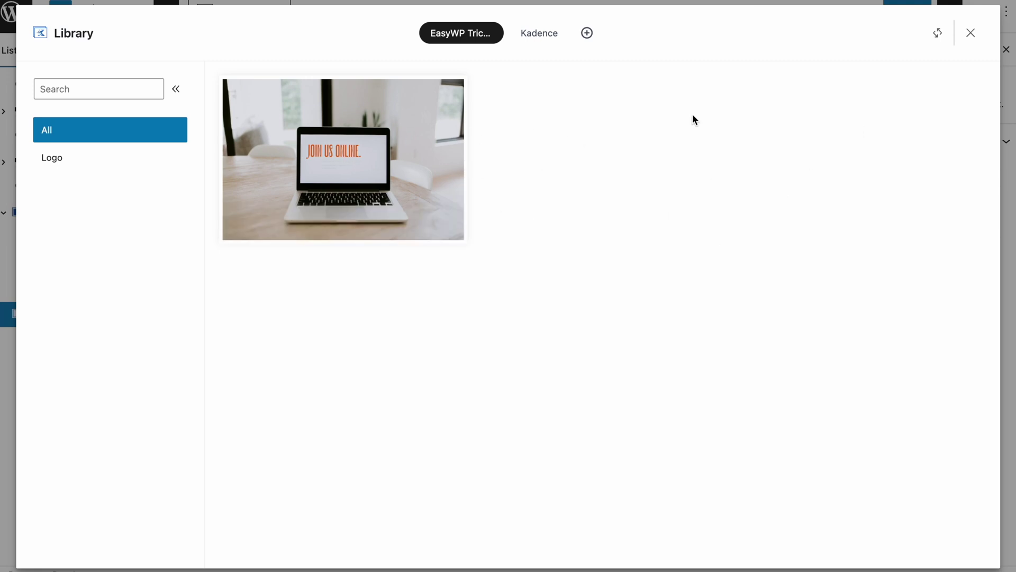
click(938, 36)
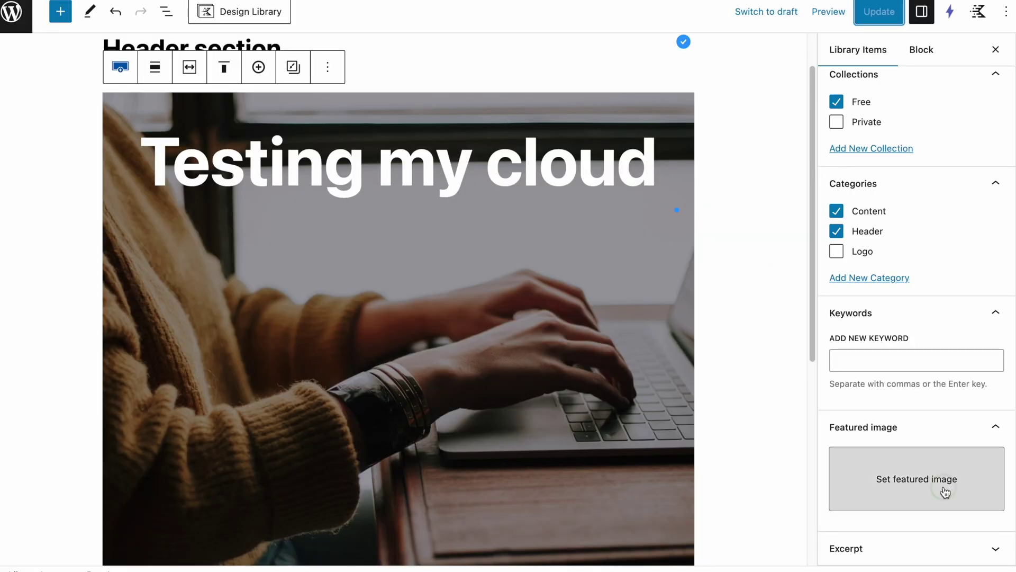
Make the laptop-typing photo the featured image, update the item, and resync the library
click(944, 487)
click(139, 355)
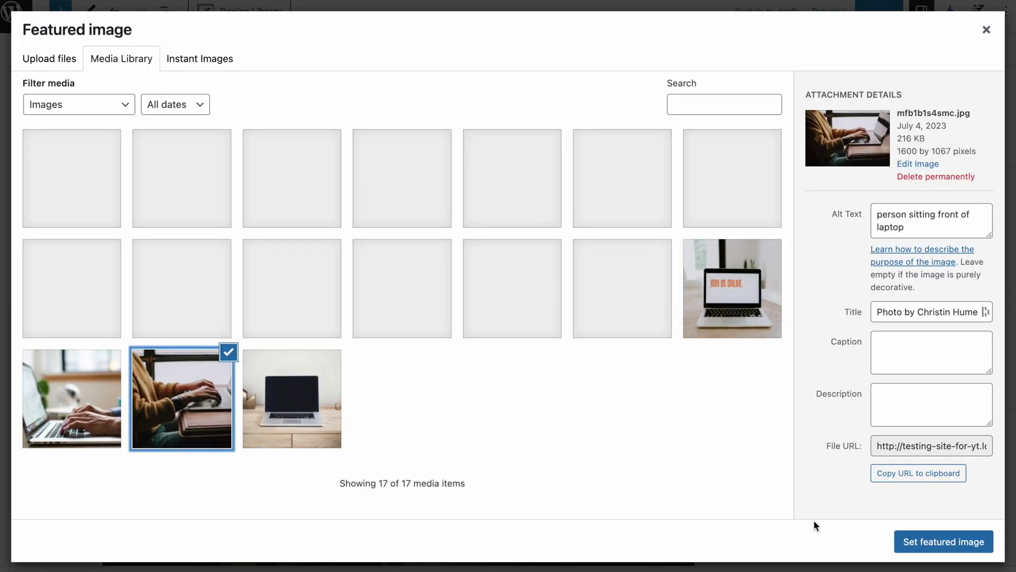
click(947, 541)
click(884, 12)
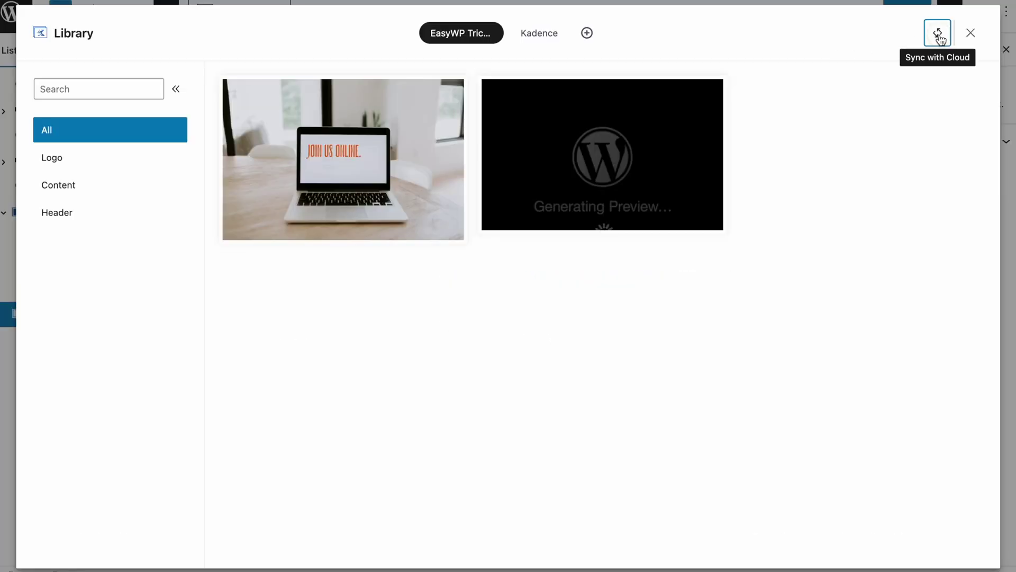
click(939, 36)
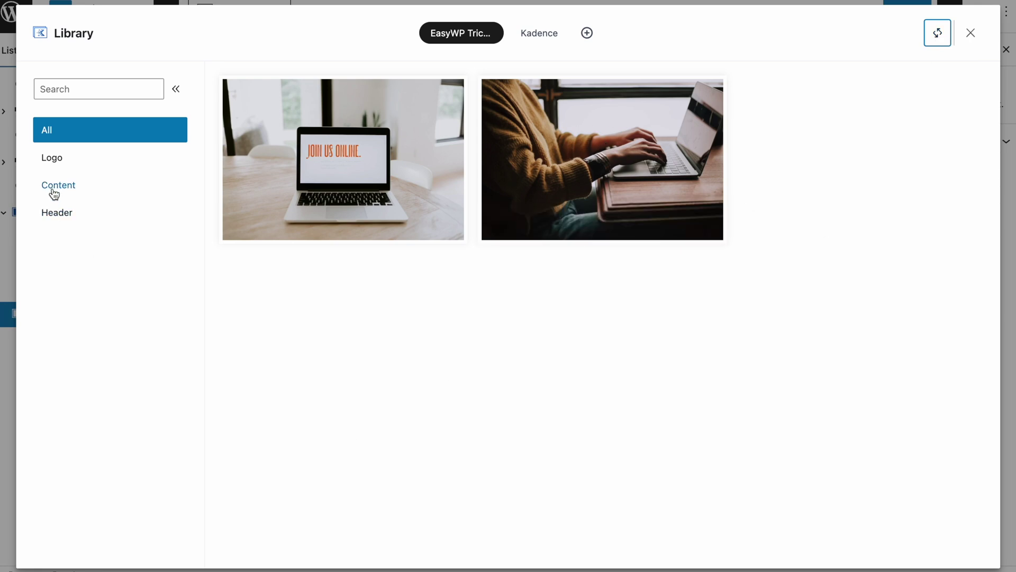
Browse the library's Content, Header and Logo categories and the Kadence pattern tab
click(71, 196)
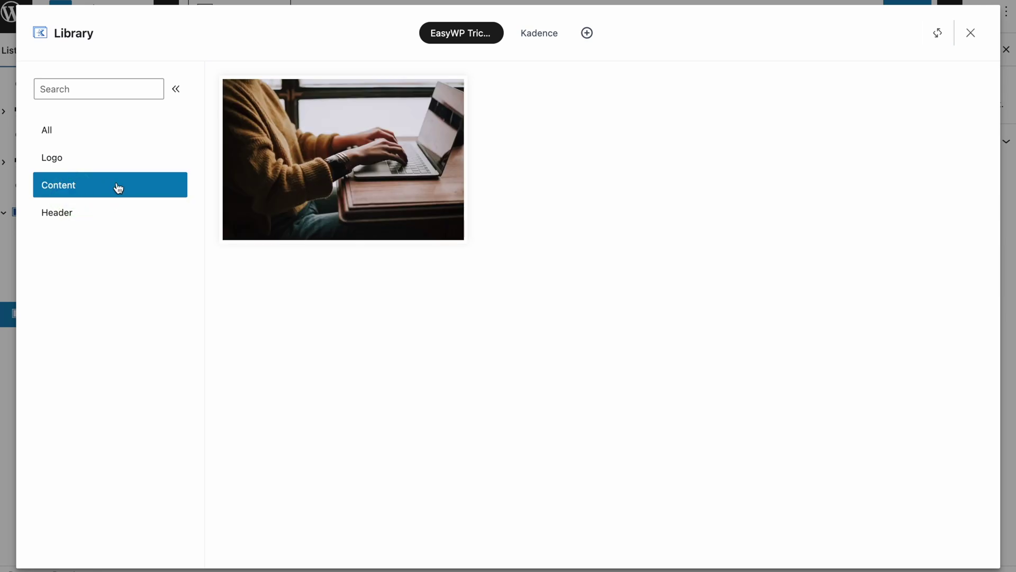
click(114, 216)
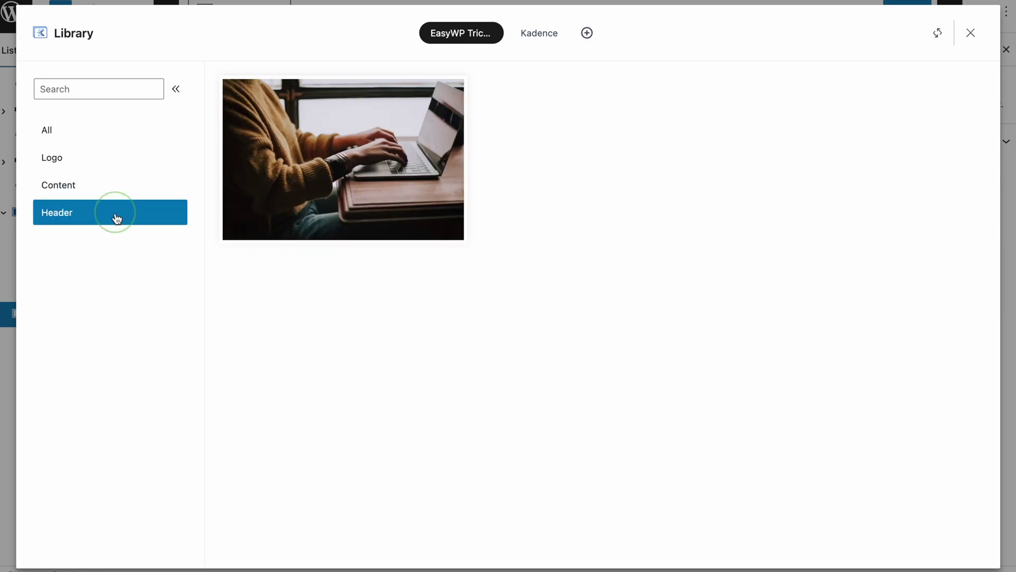
click(108, 132)
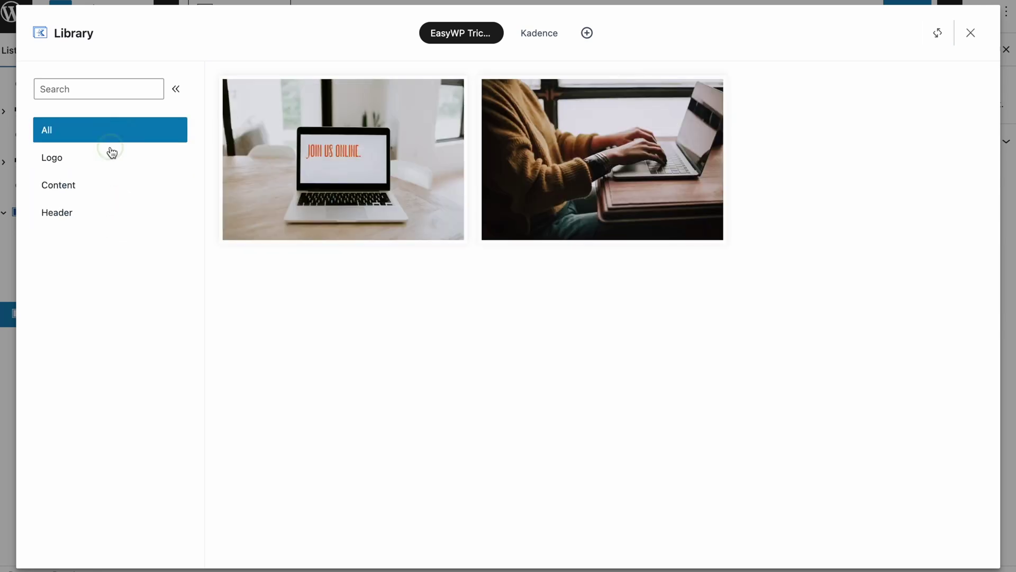
click(109, 156)
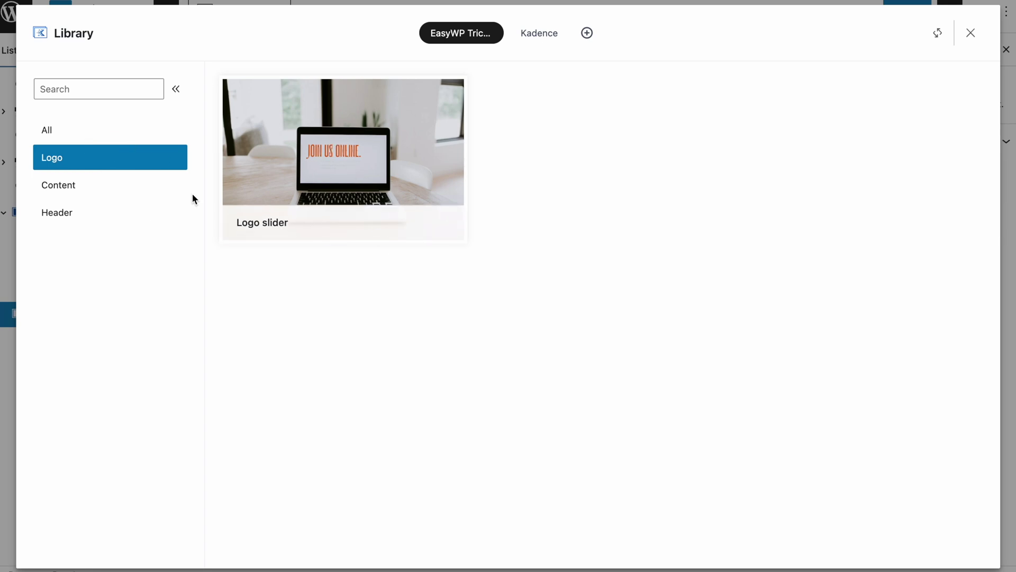
click(112, 210)
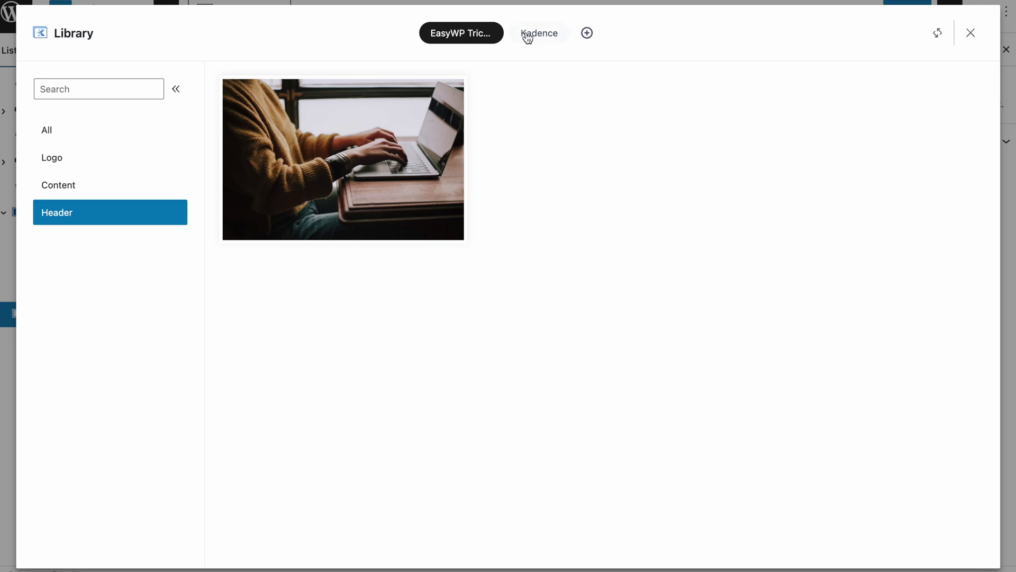
click(528, 38)
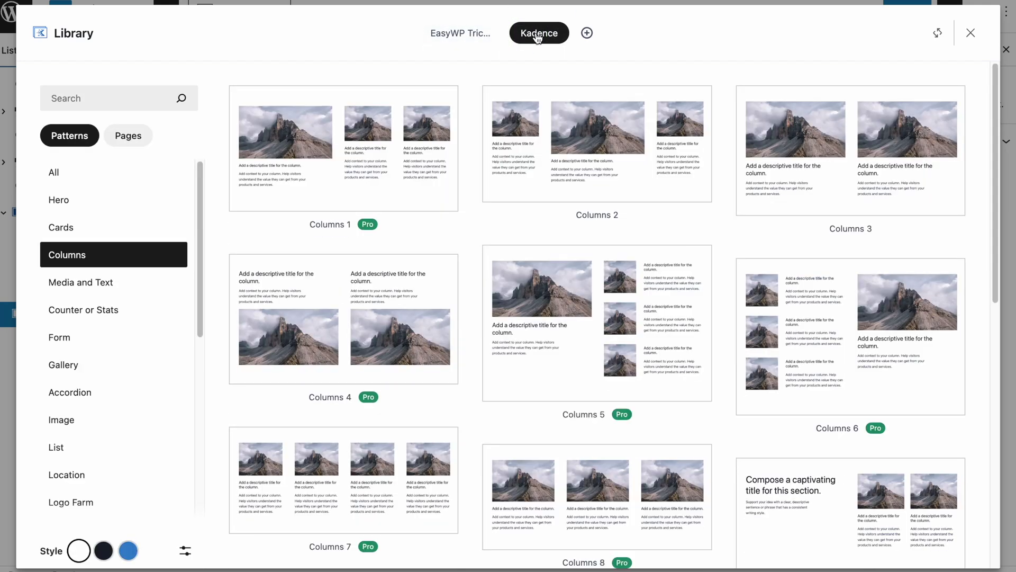
click(476, 34)
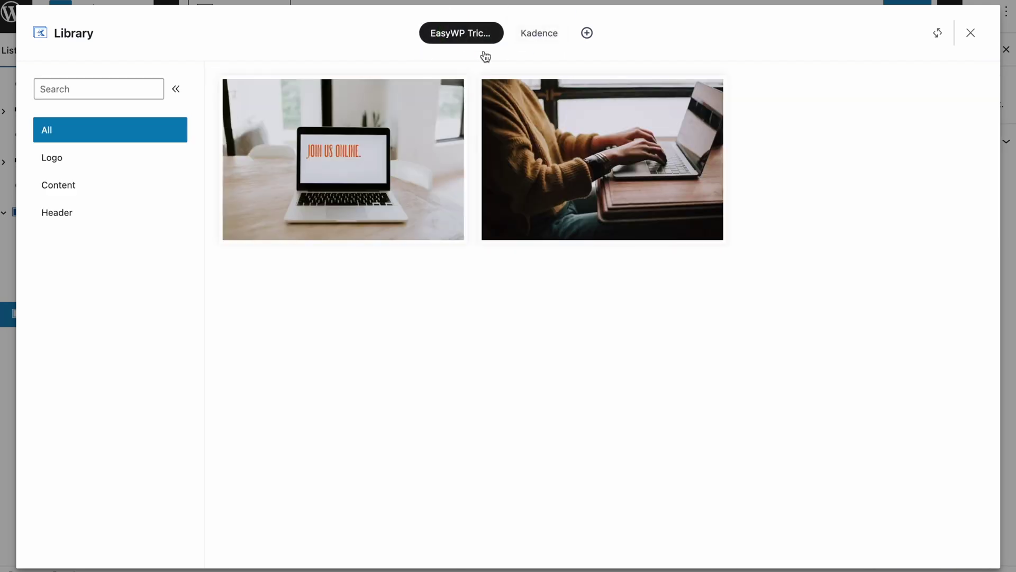
Check the add-connection form, then insert the Header section from the EasyWP Tricks library
click(589, 35)
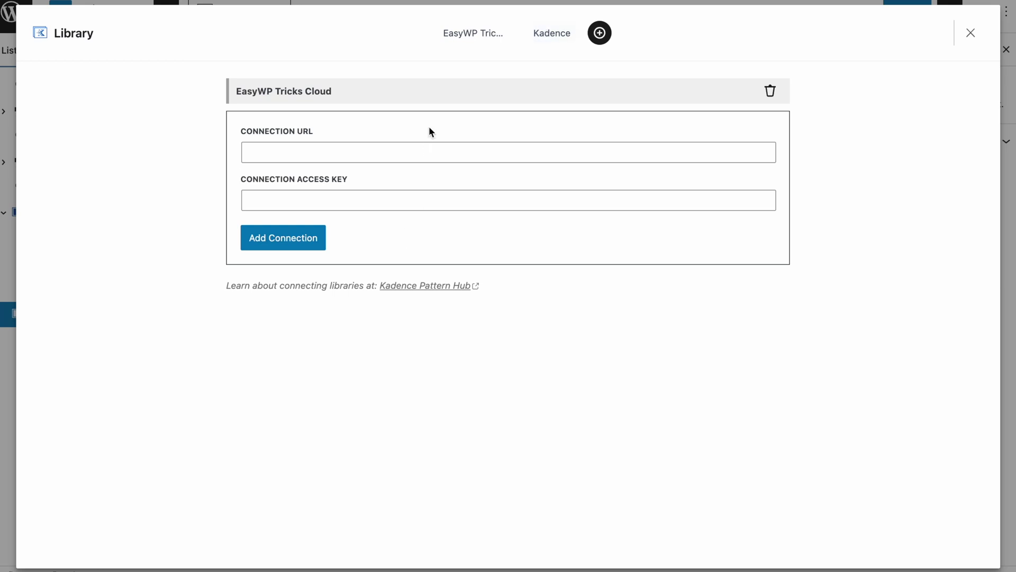
click(469, 37)
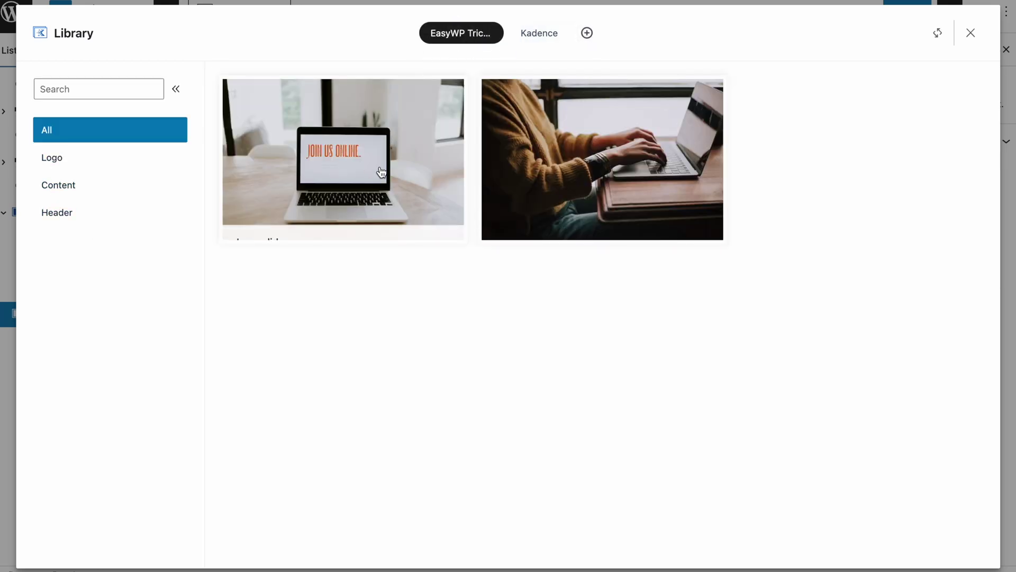
click(666, 168)
scroll(608, 269, up, 5)
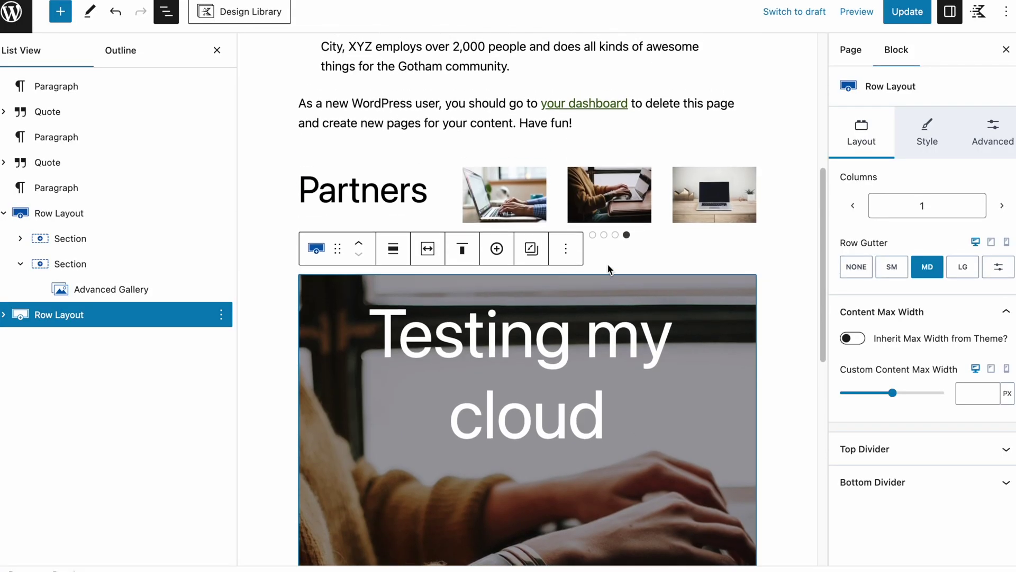
Inspect the inserted section, select its 'Testing my cloud' heading, and return to Cloud Library
scroll(477, 239, down, 3)
scroll(558, 335, down, 5)
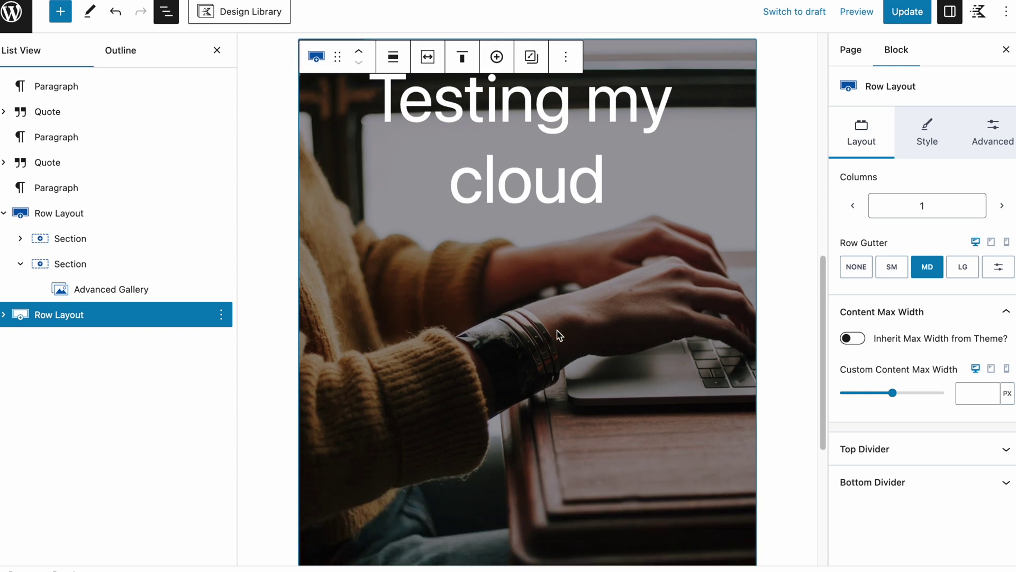
scroll(699, 262, up, 1)
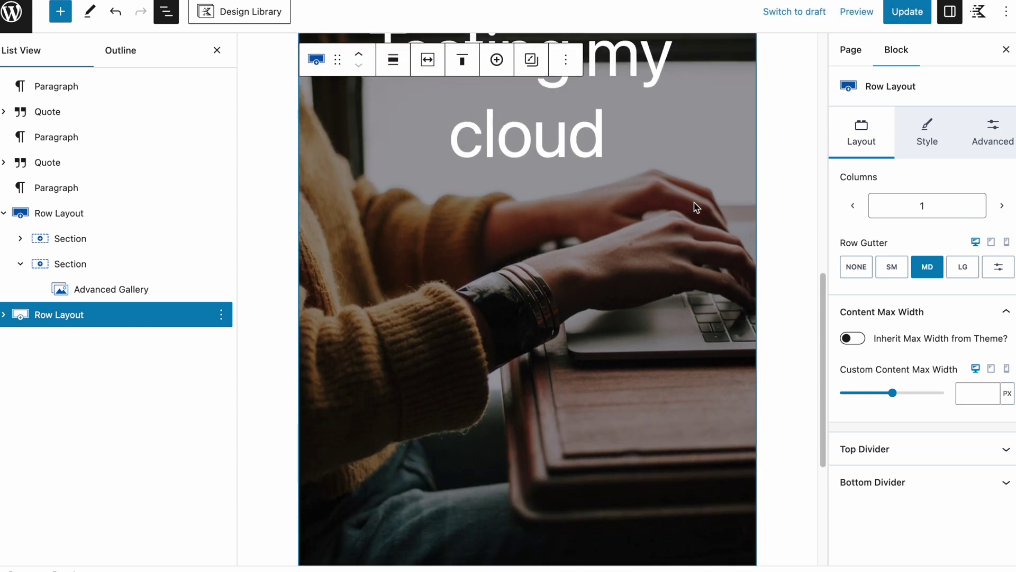
click(569, 137)
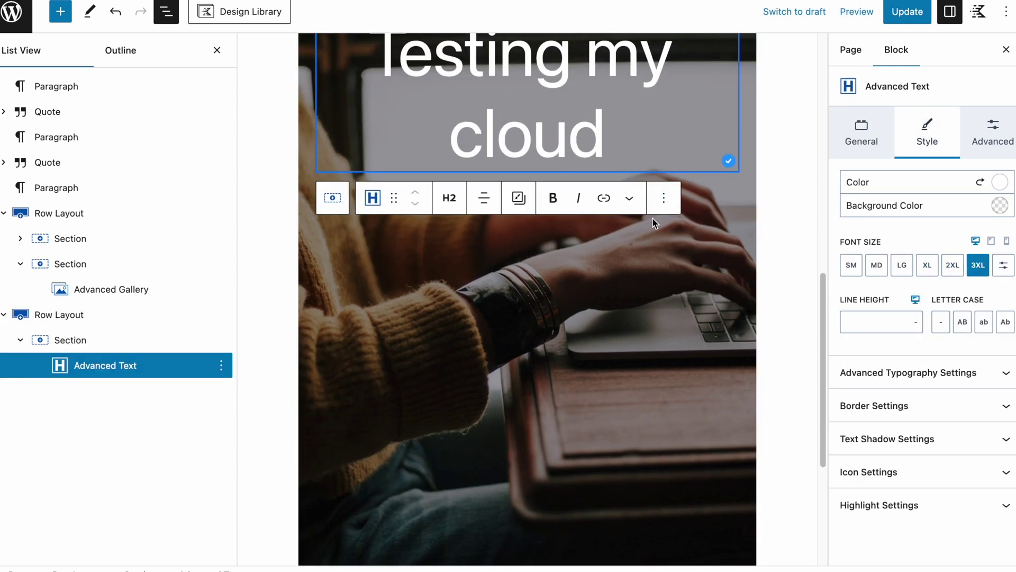
scroll(655, 222, up, 3)
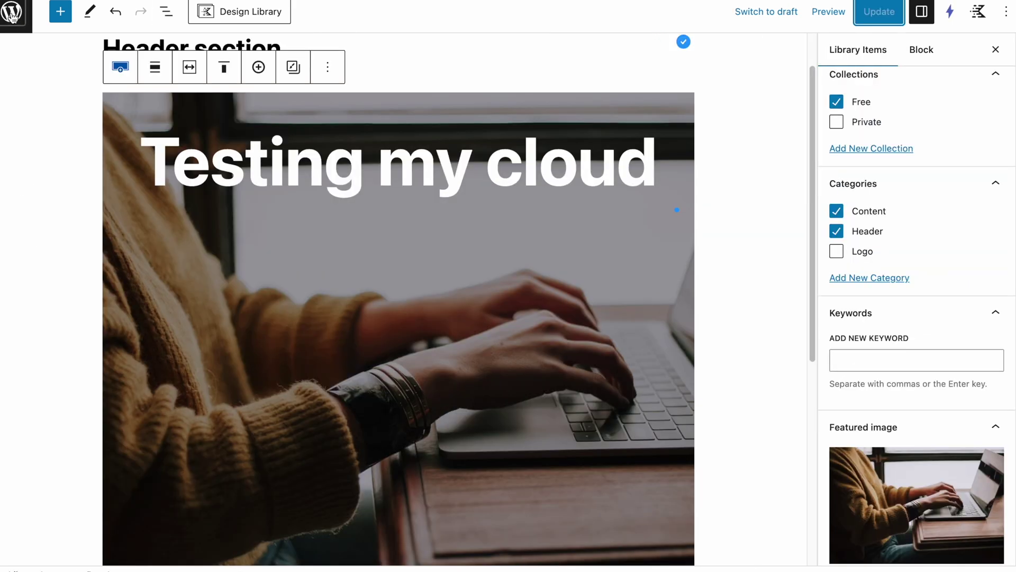
click(12, 16)
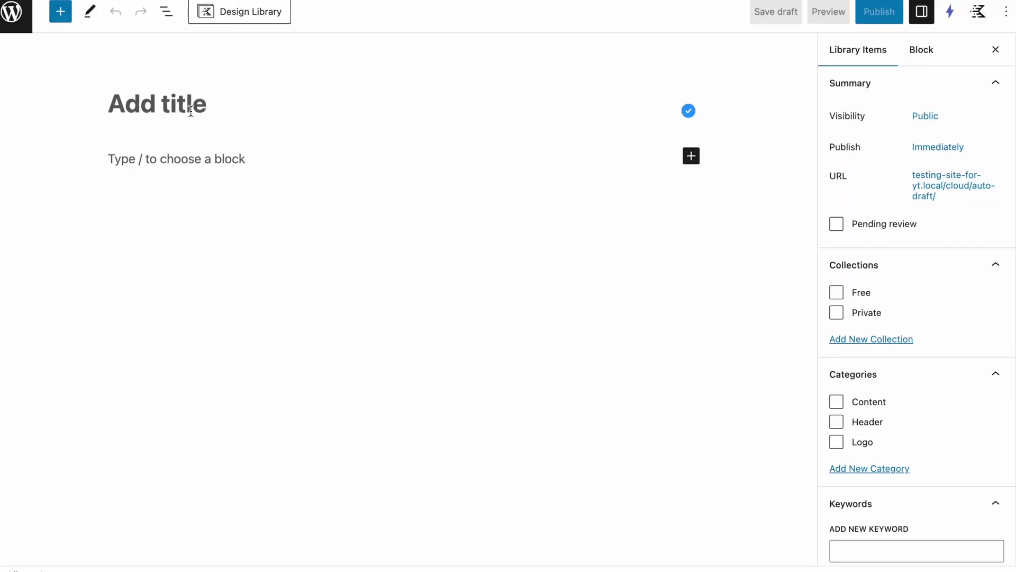
Title the item 'Private section' and add a two-column Row Layout with a wider left column
click(192, 117)
text(Priv)
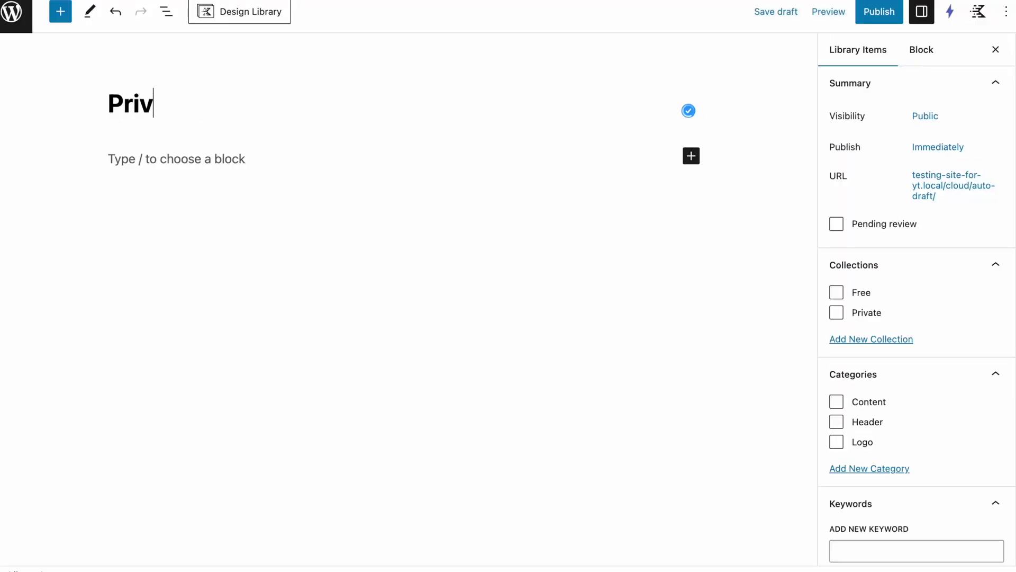
text(ate section)
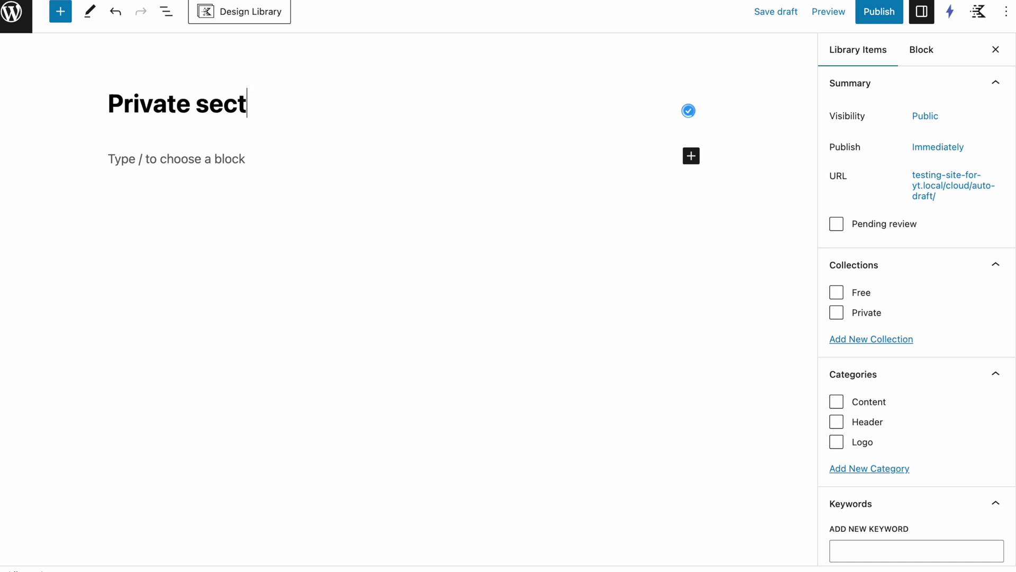
click(135, 170)
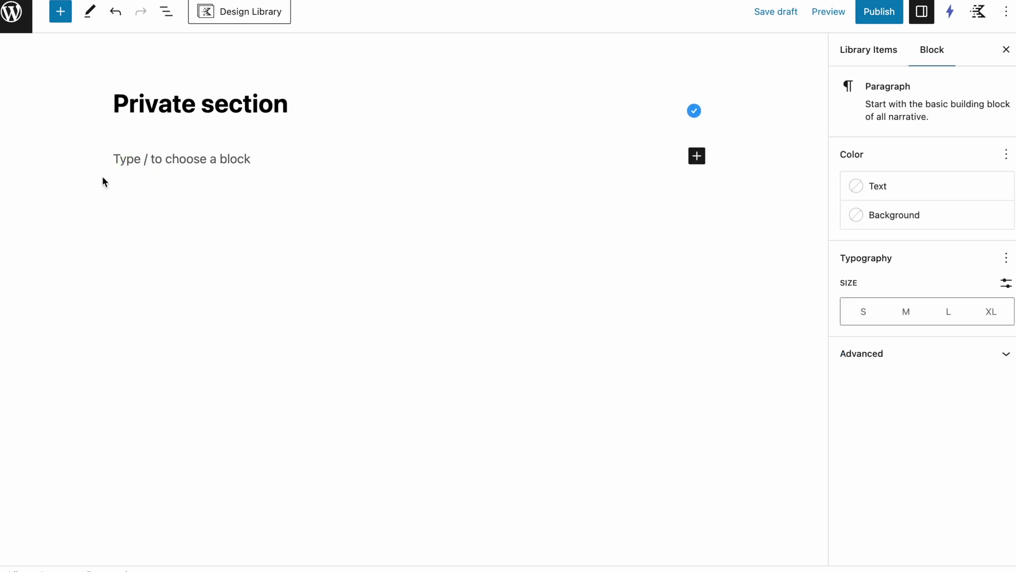
text(/se)
key(BackSpace)
key(BackSpace)
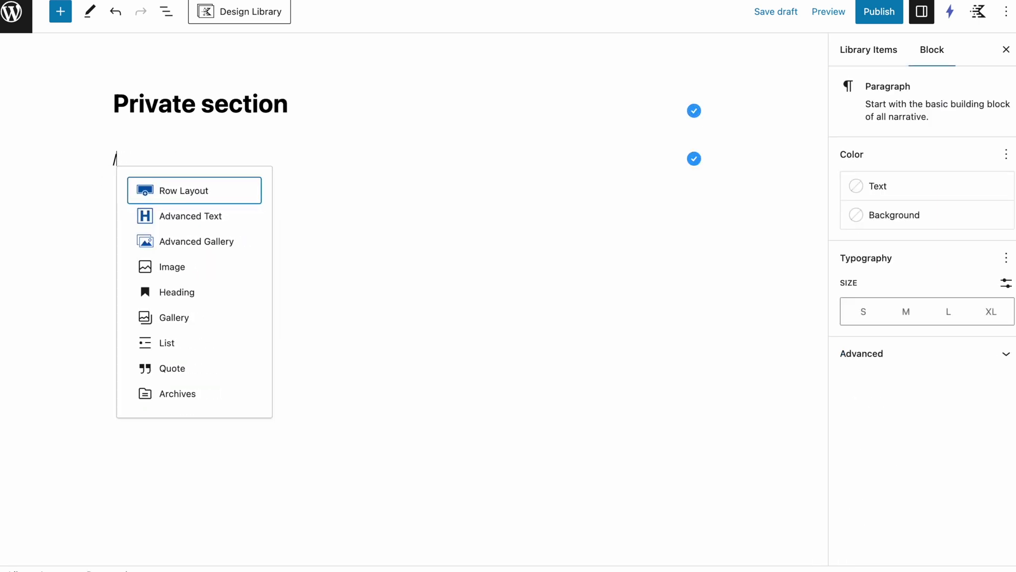
click(156, 196)
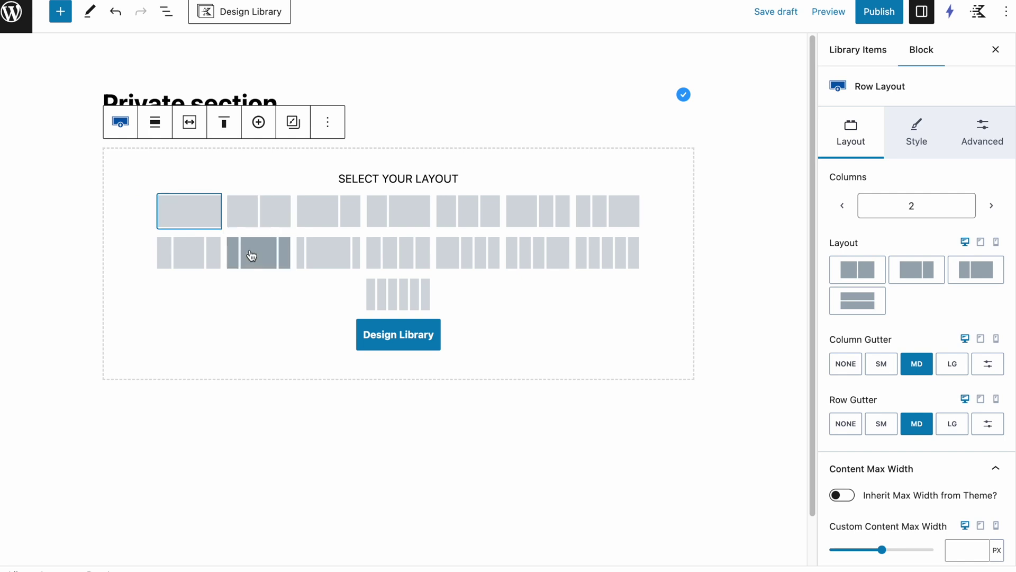
click(340, 211)
Add a 'Private header' heading on the right and the laptop-on-desk photo on the left
click(555, 200)
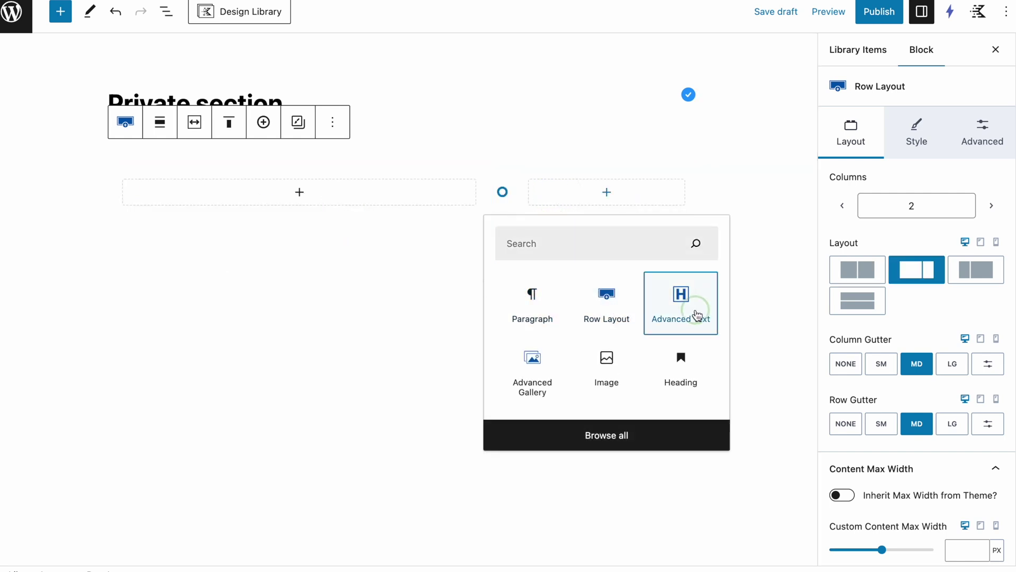
click(698, 316)
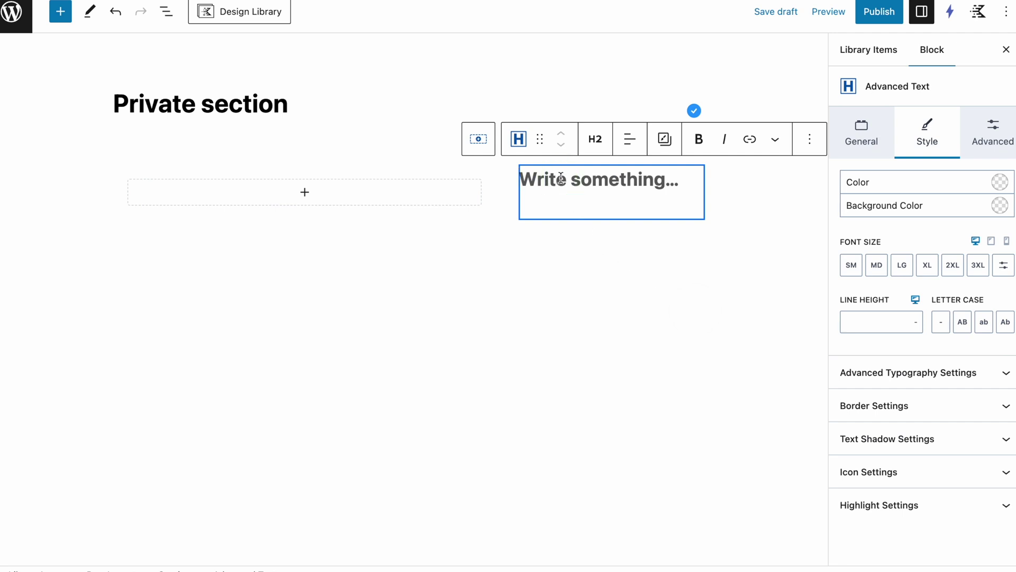
text(Private header)
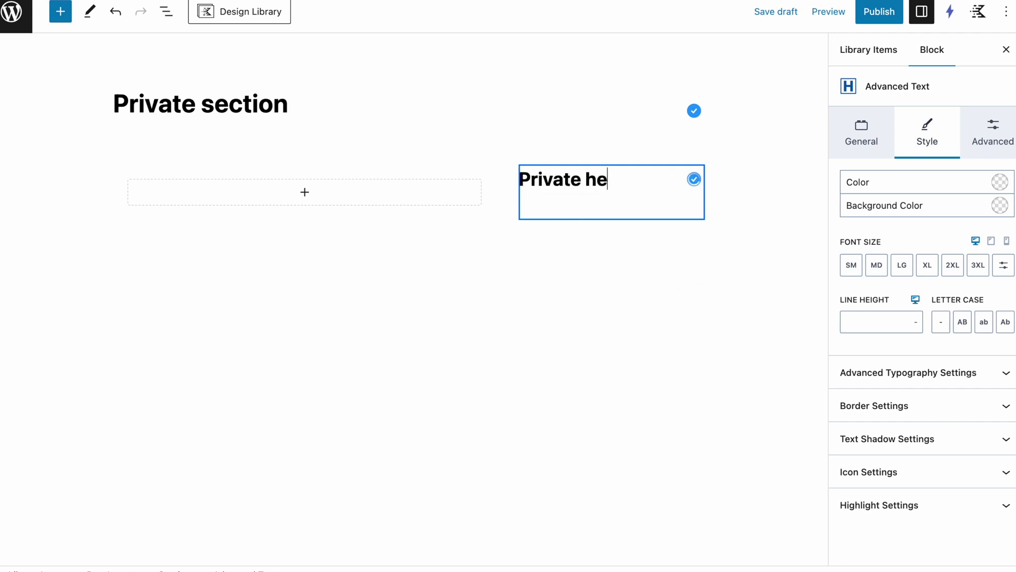
click(342, 200)
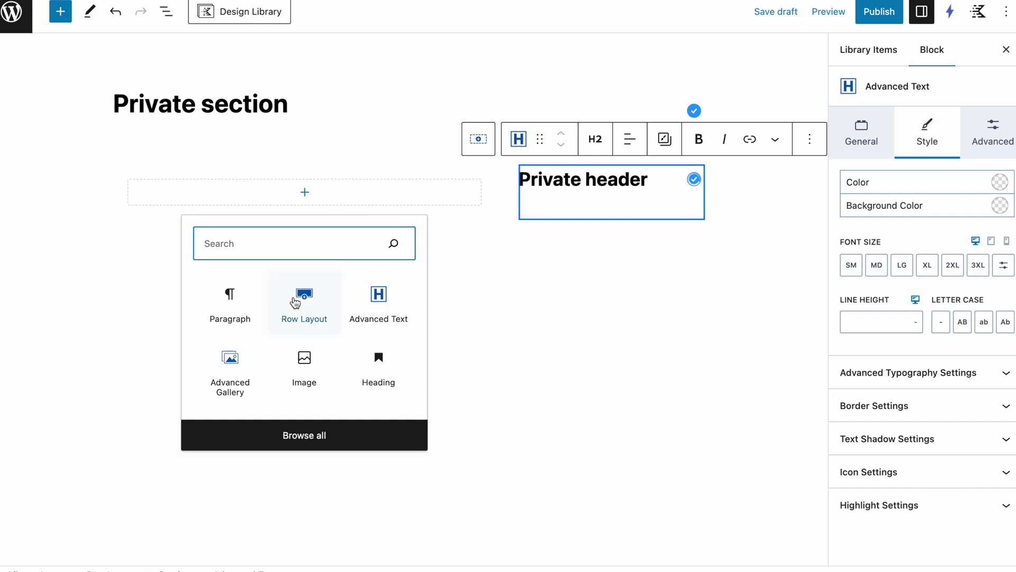
click(318, 370)
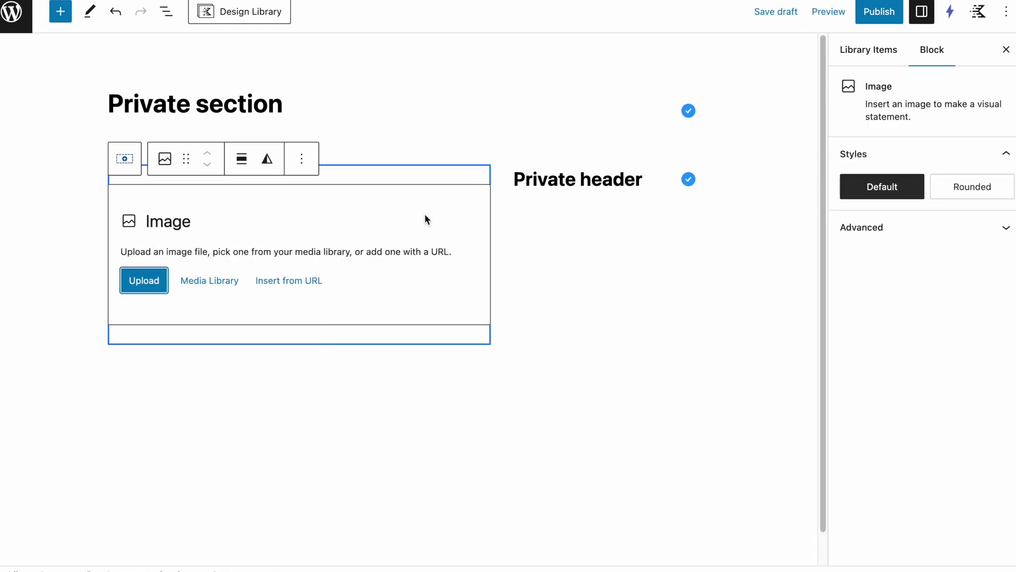
click(181, 285)
click(301, 361)
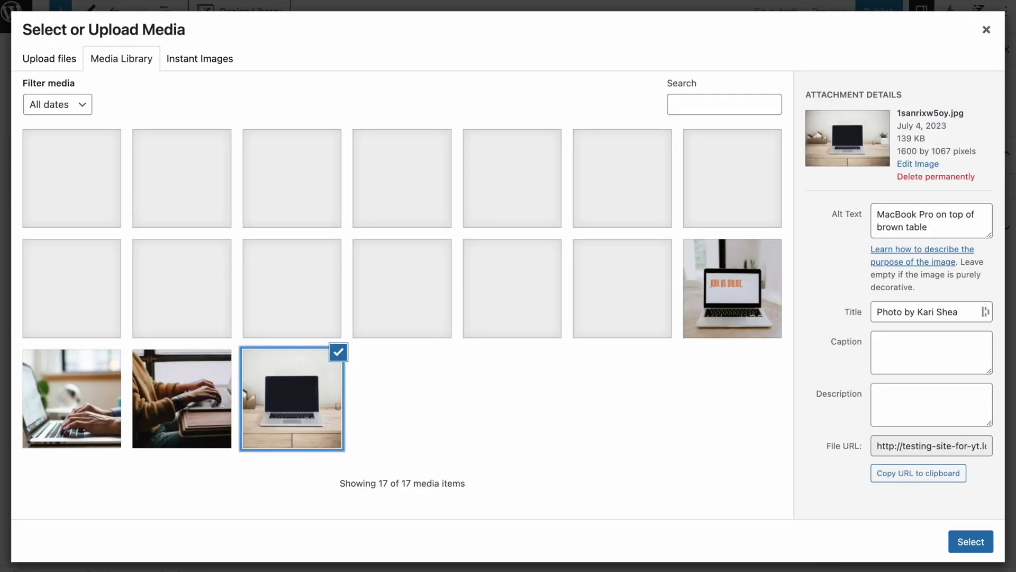
click(971, 541)
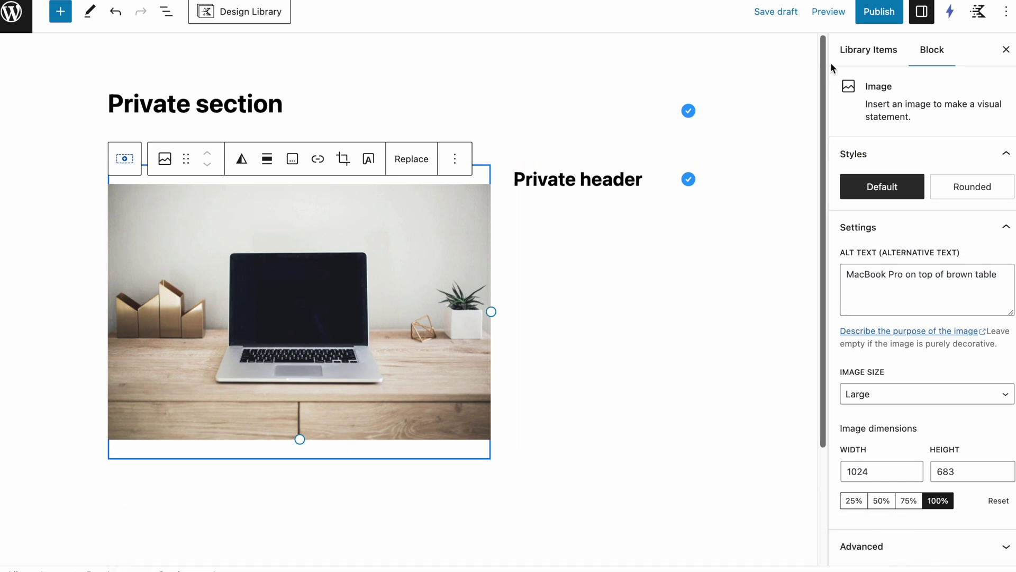
click(871, 49)
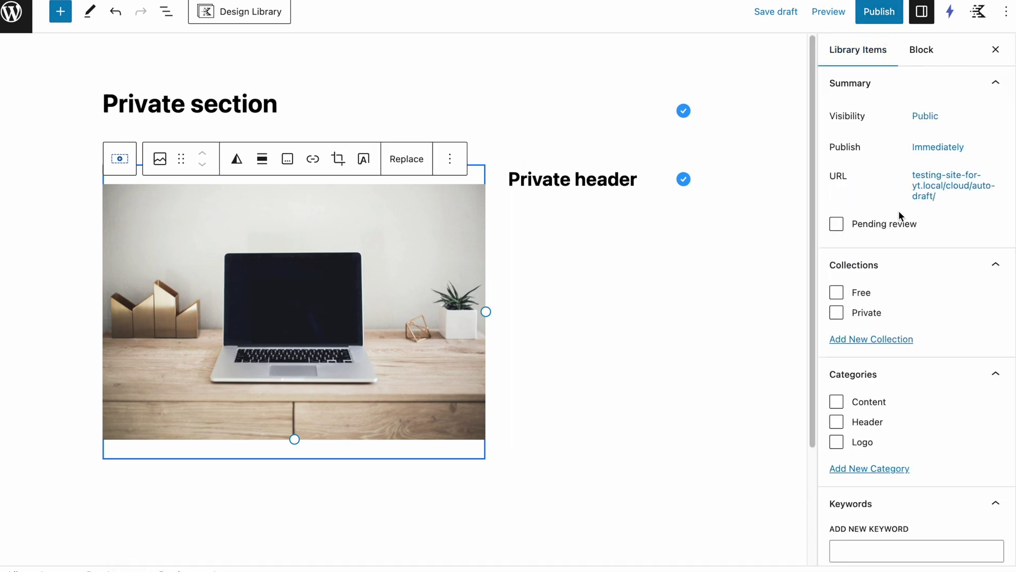
Tick the Private collection and the Content category for the Private section item
click(864, 317)
scroll(899, 339, down, 2)
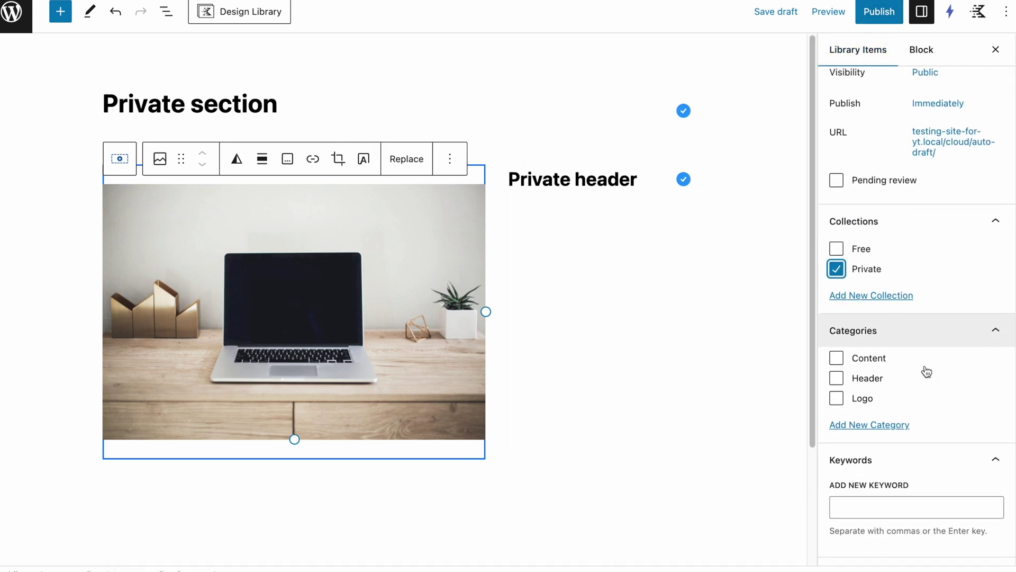
click(863, 355)
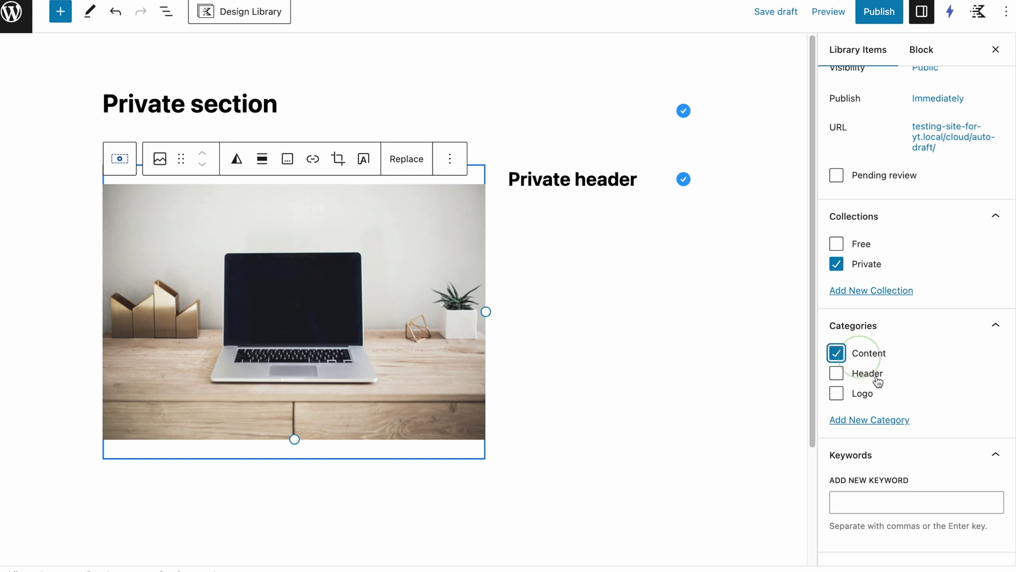
Publish the item and resync the cloud library in the other editor's design library
click(881, 16)
click(880, 12)
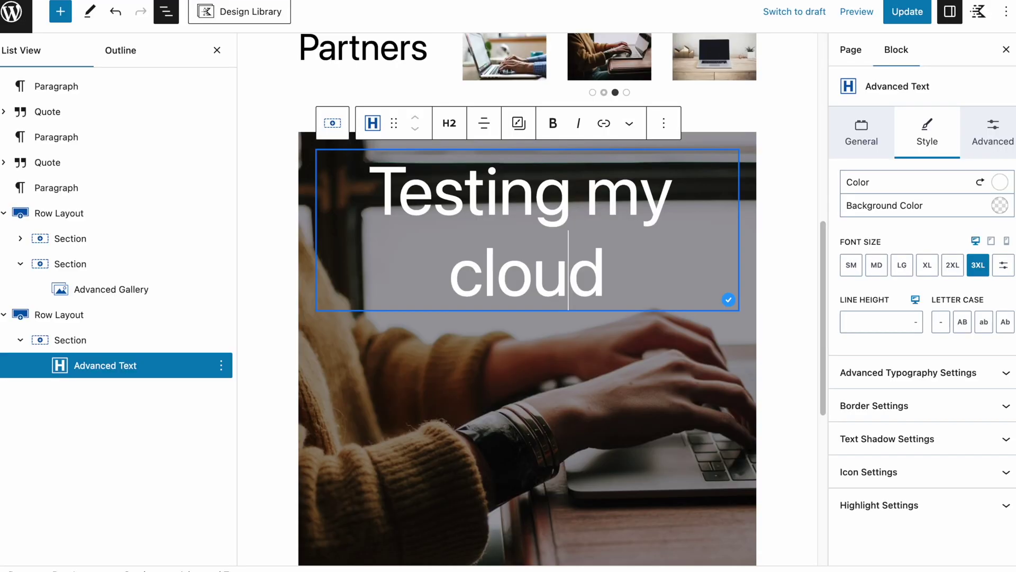
click(249, 12)
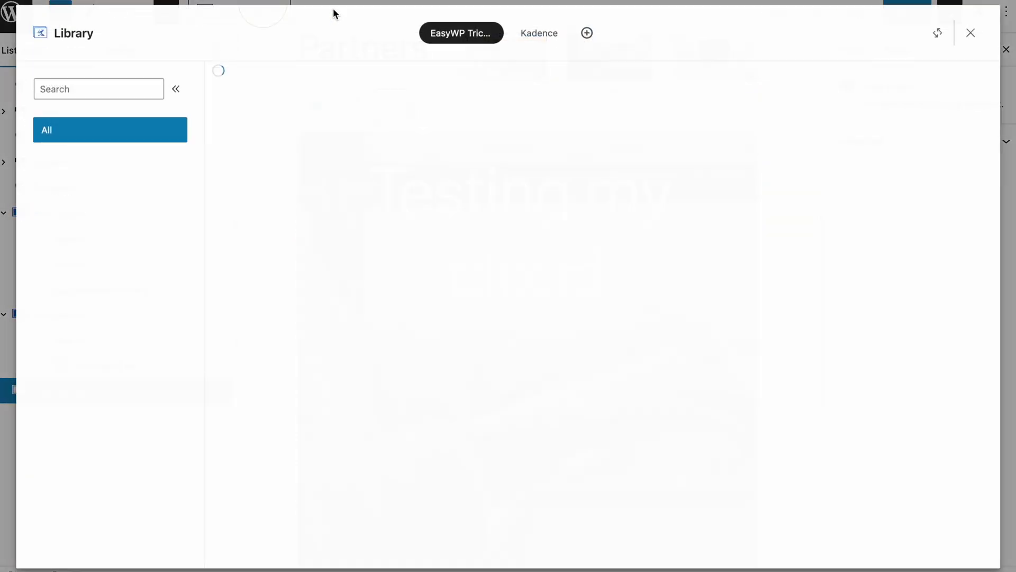
click(939, 35)
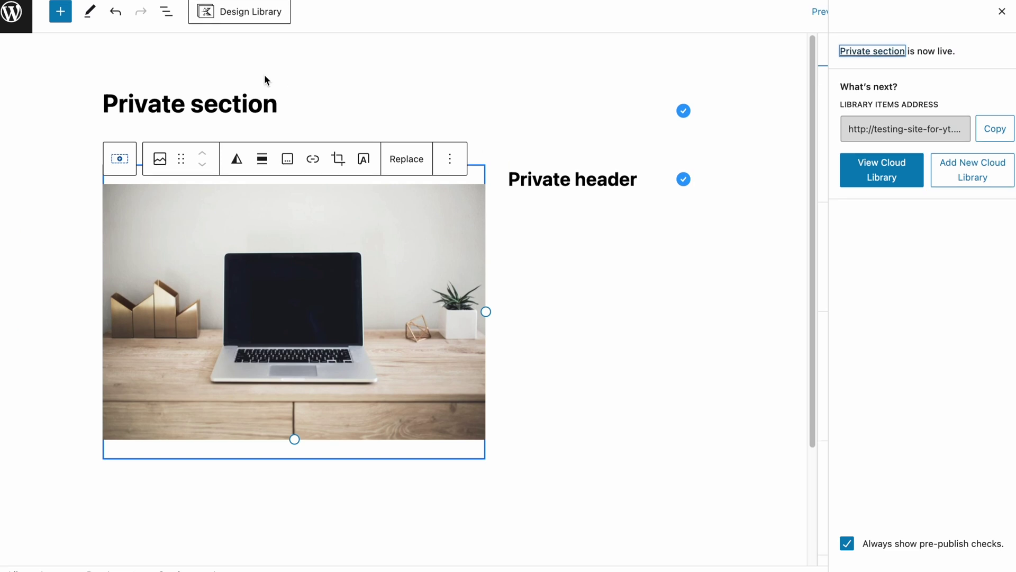
Go to Cloud Library > Cloud Settings and copy the private access key
click(3, 27)
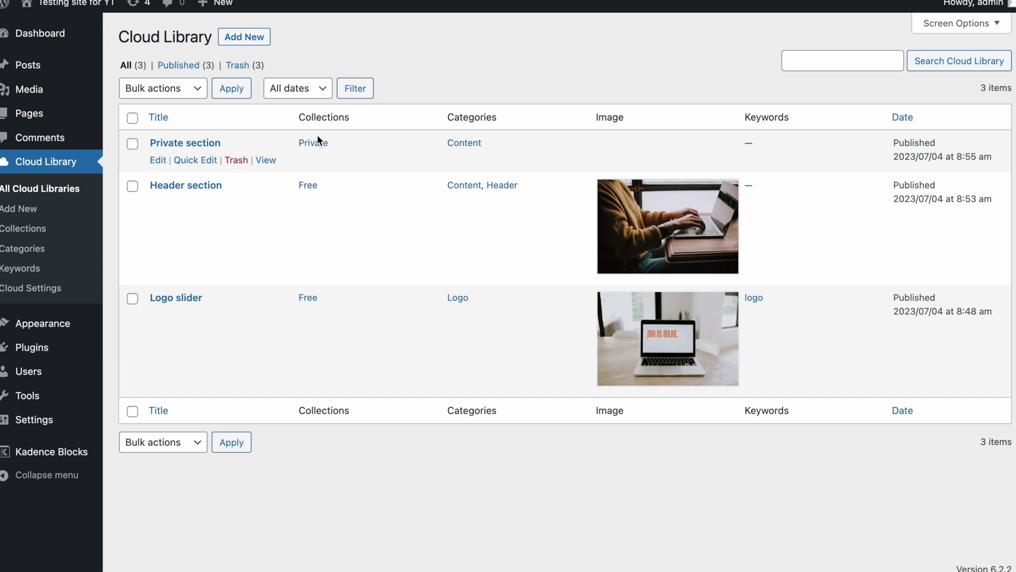
click(59, 289)
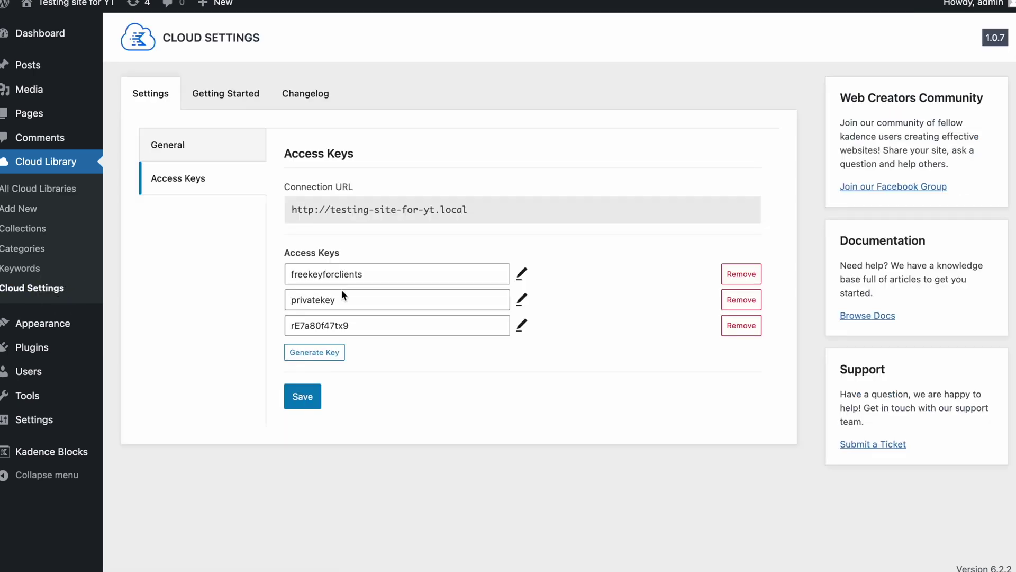
double_click(425, 275)
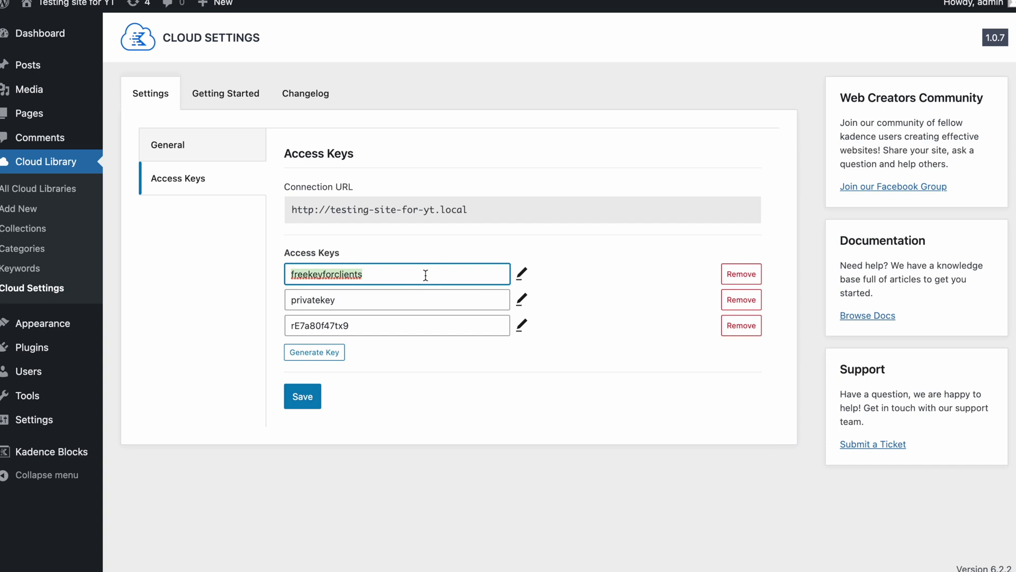
key(super+Tab)
double_click(366, 305)
key(super+c)
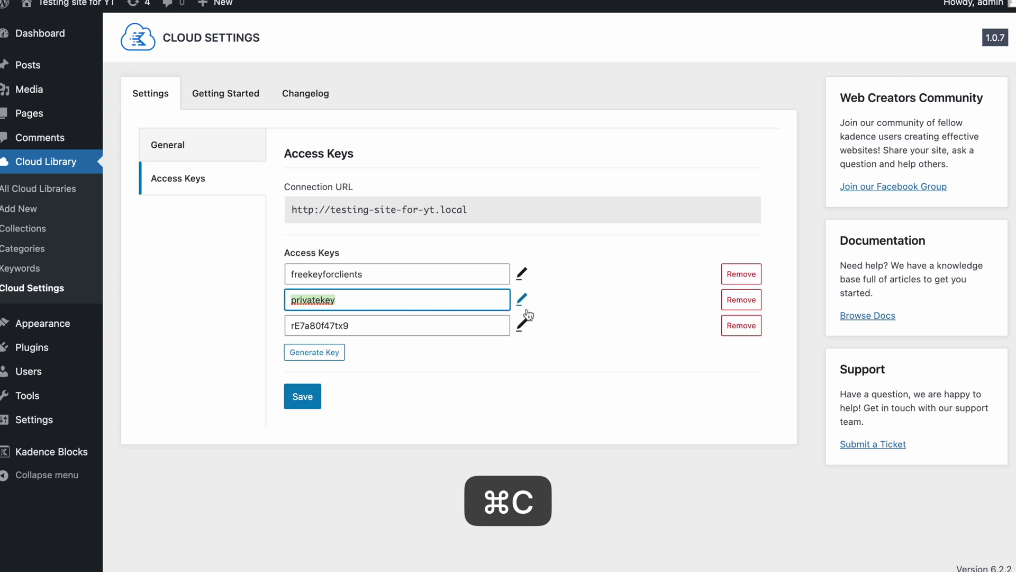
Limit the private access key to the Private collection and save the settings
click(522, 299)
scroll(527, 304, down, 2)
click(373, 379)
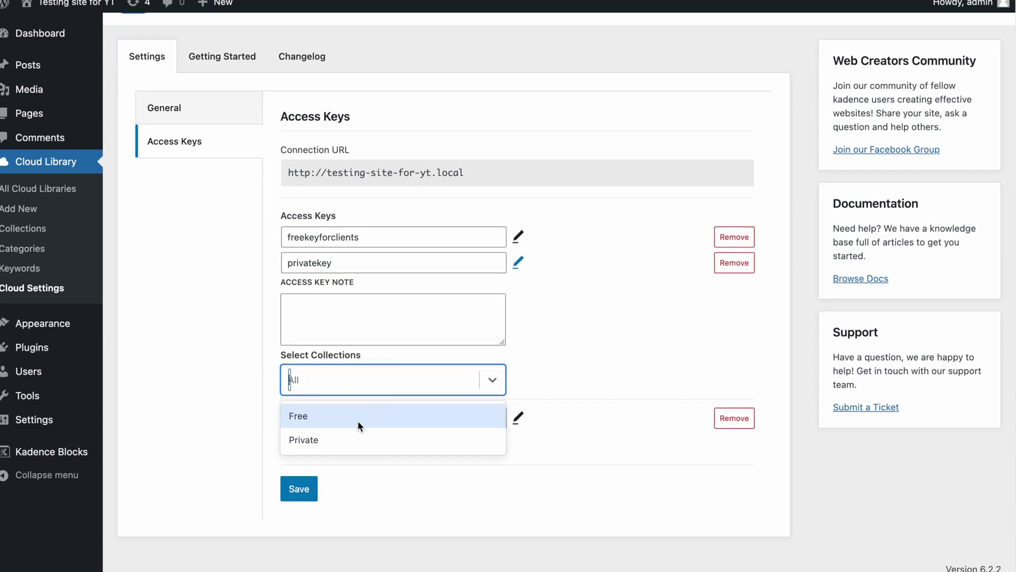
click(349, 441)
click(306, 493)
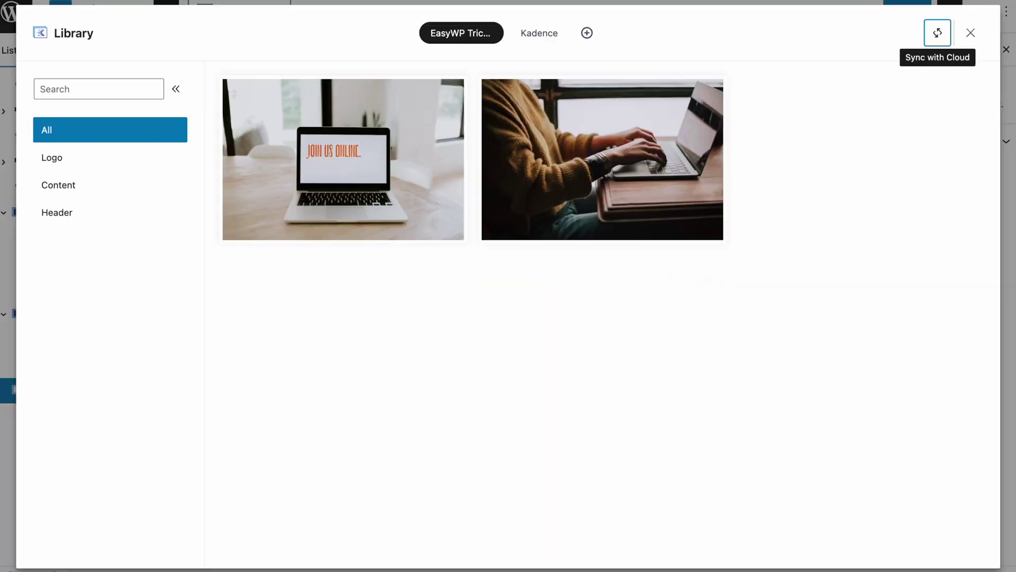
Add a new cloud connection using the pasted private access key and the site's Connection URL
click(584, 30)
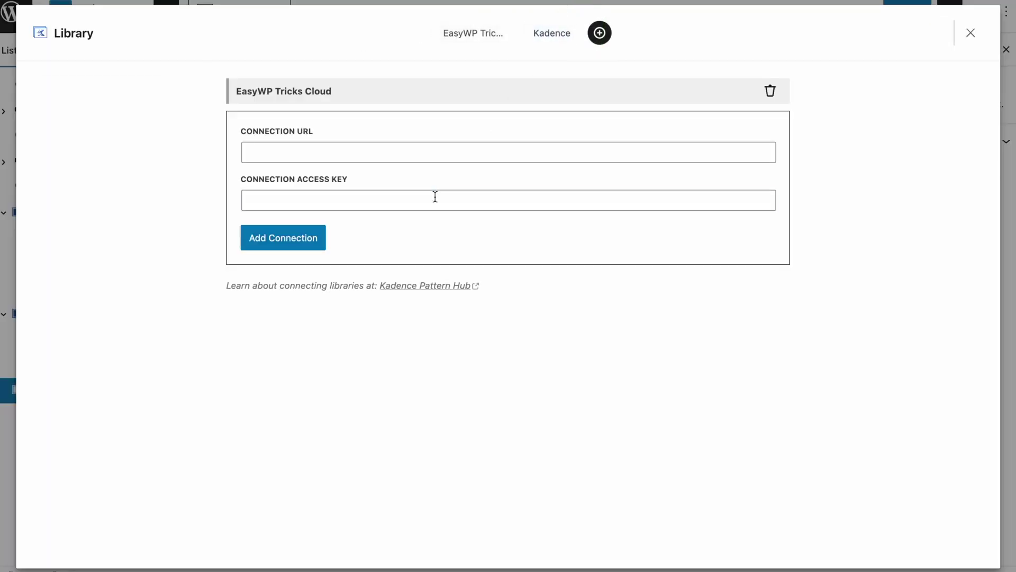
click(435, 197)
key(super+v)
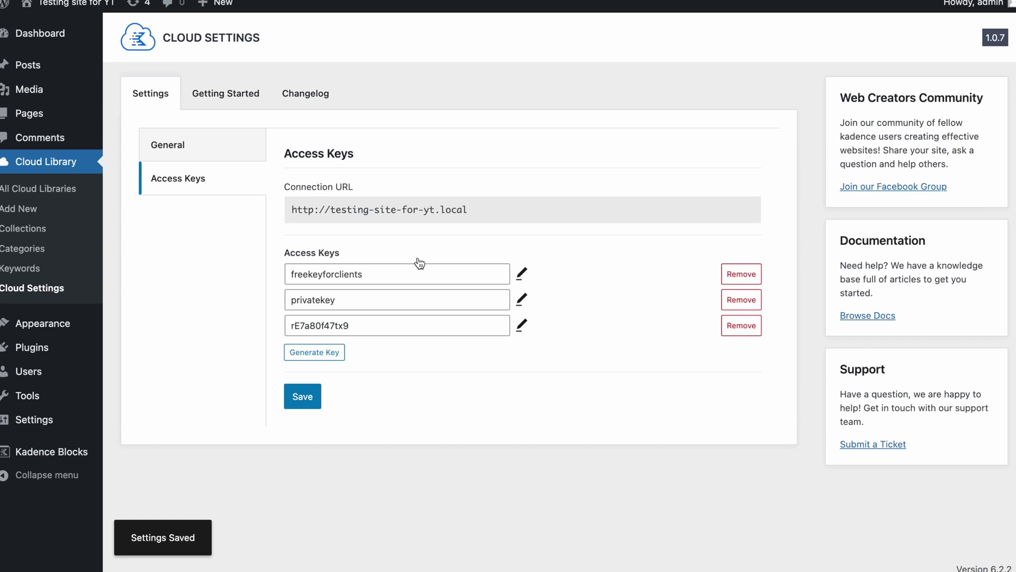
triple_click(388, 208)
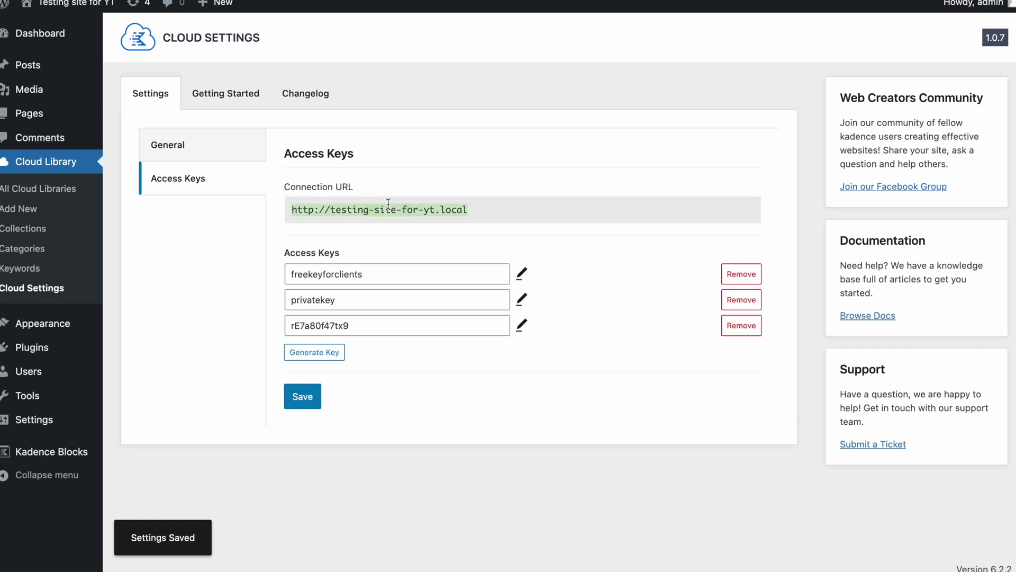
key(super+c)
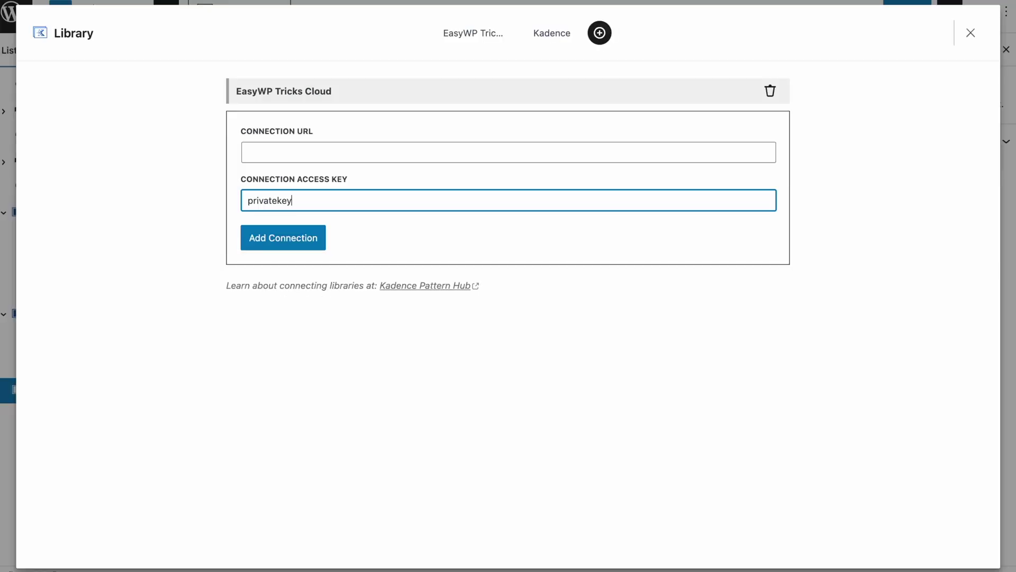
click(348, 153)
key(super+v)
click(294, 248)
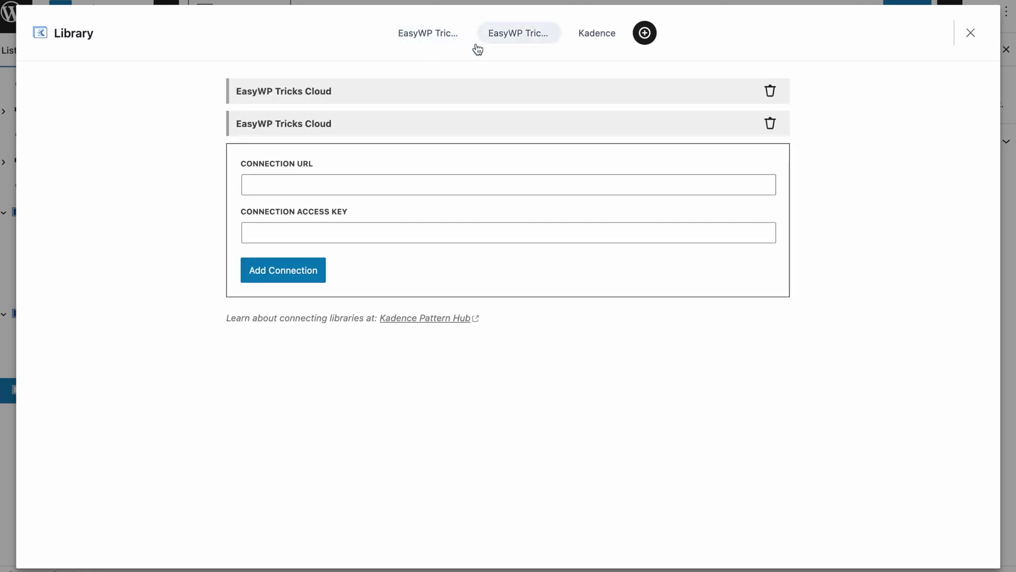
Compare the two EasyWP Tricks tabs; the second shows only the Private section pattern
click(444, 34)
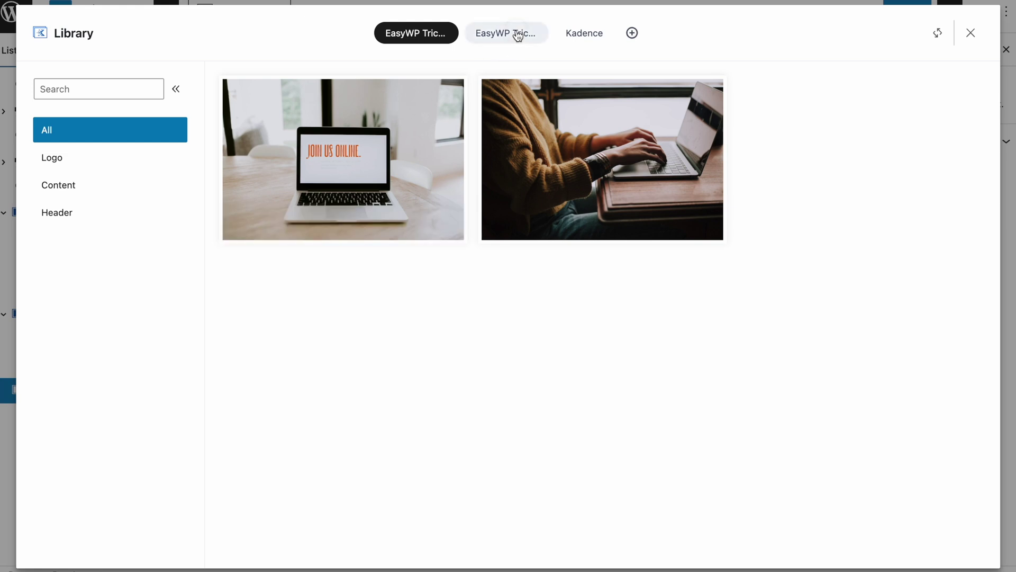
click(513, 33)
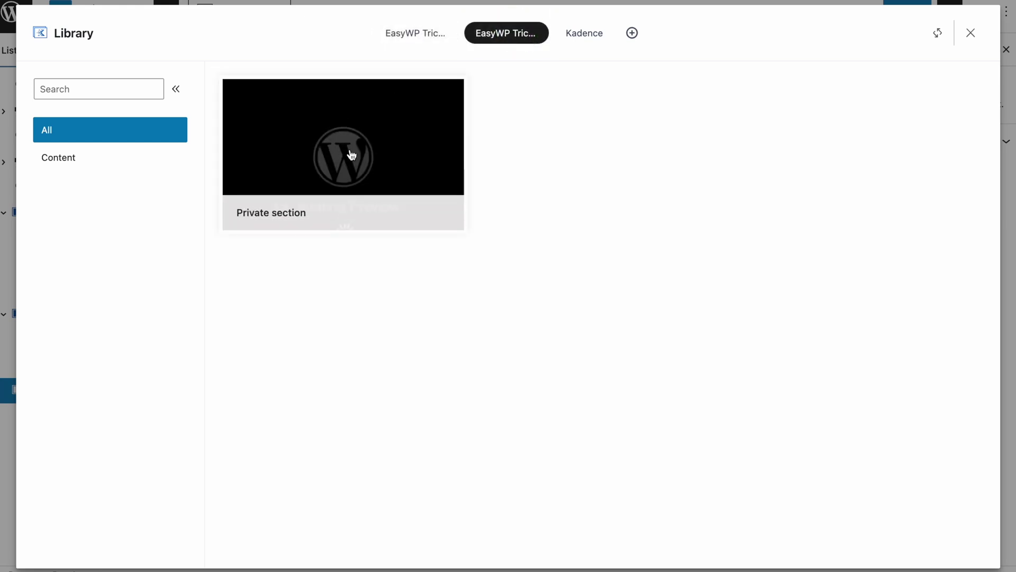
click(432, 32)
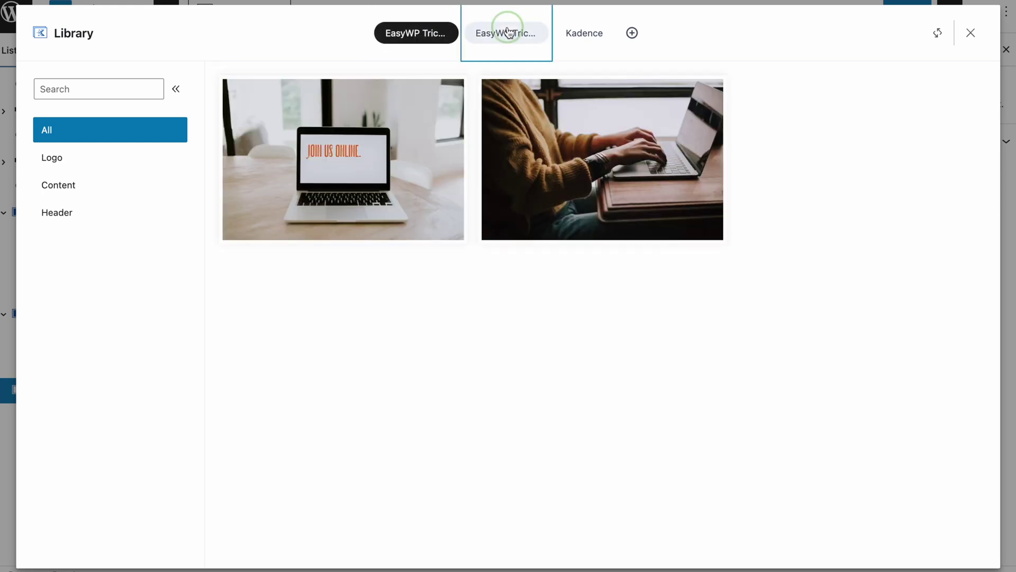
click(506, 33)
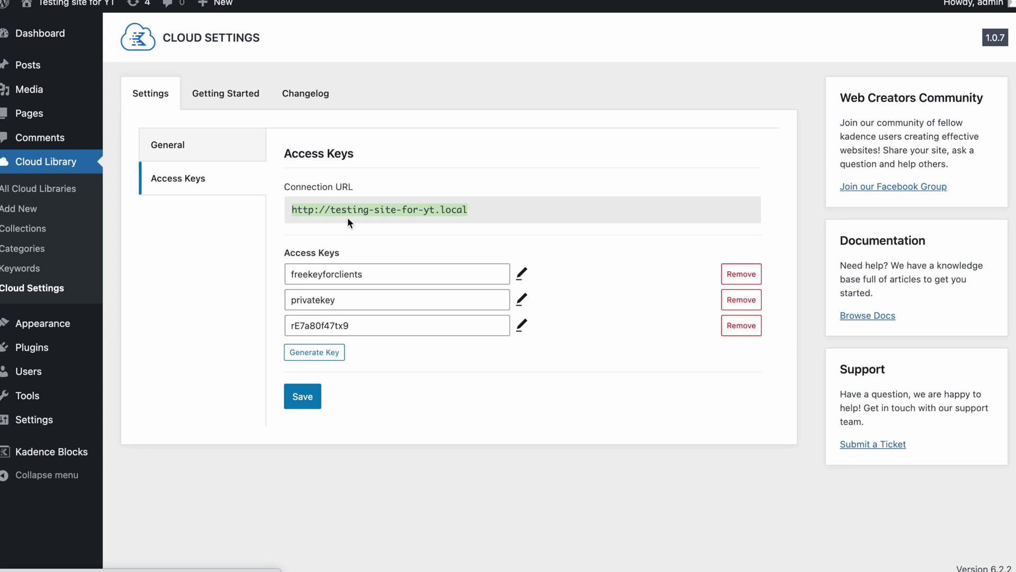
Check the Collections admin page, then compare both connections' patterns again
click(59, 231)
mouse_move(479, 201)
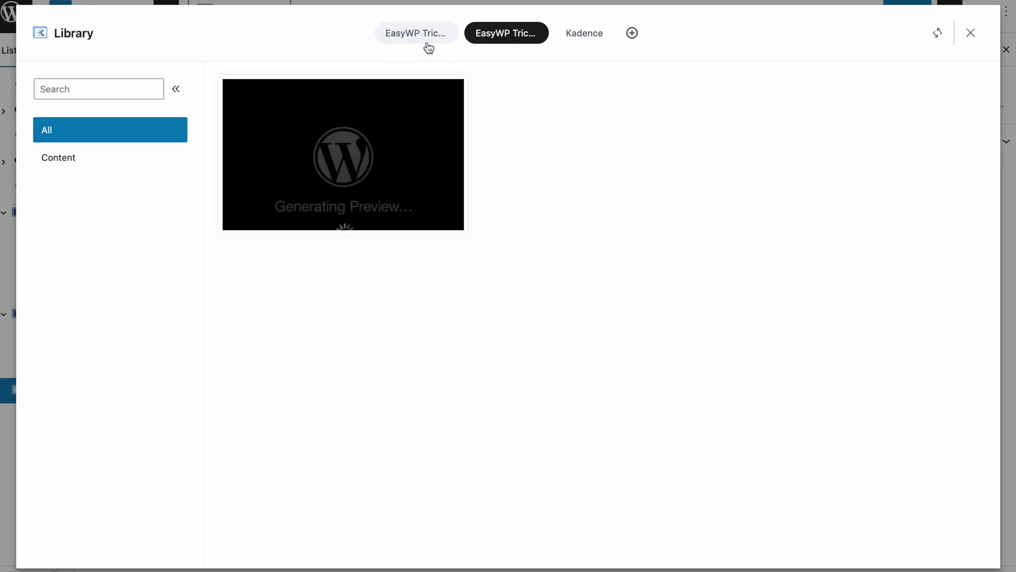
click(426, 43)
click(492, 43)
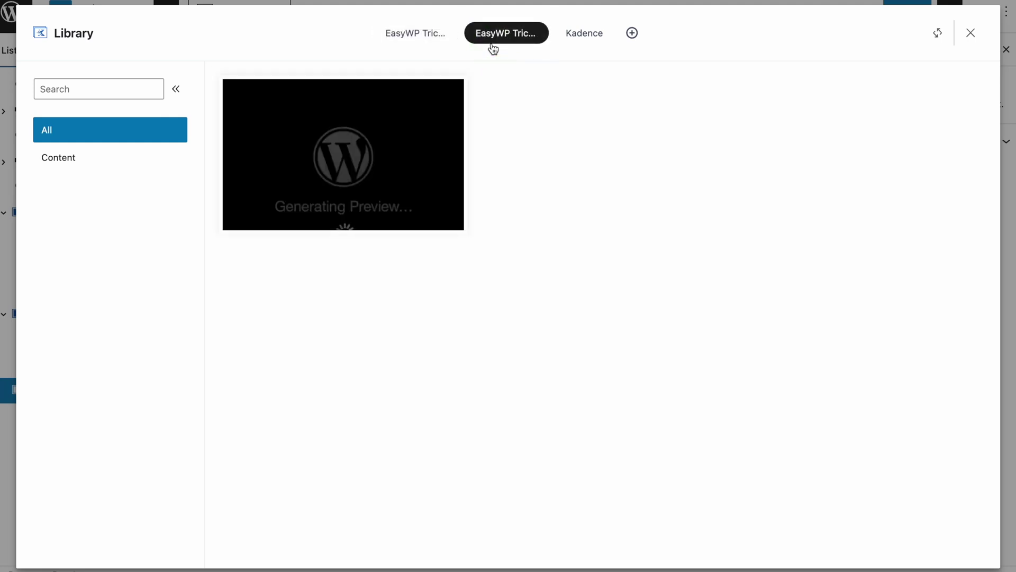
click(443, 27)
click(509, 45)
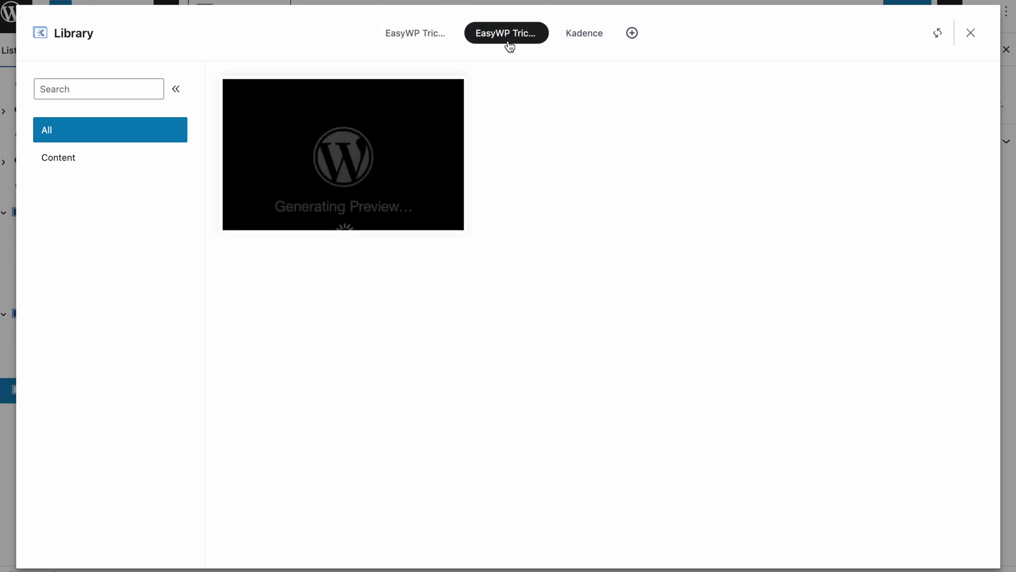